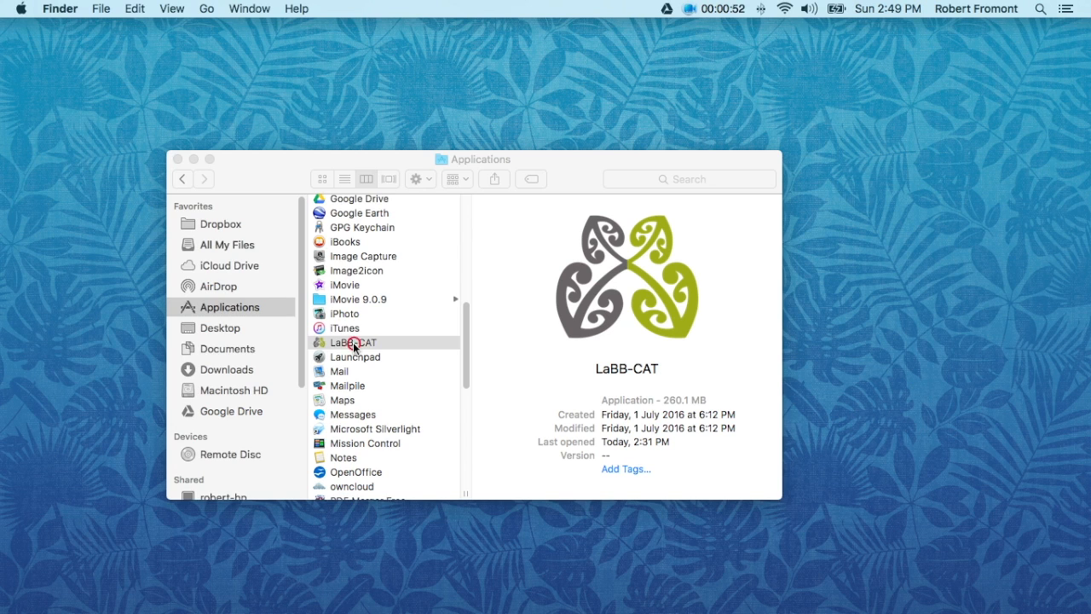
# Close the Applications window and enlarge the LaBB-CAT browser window to fill the screen
pyautogui.click(177, 159)
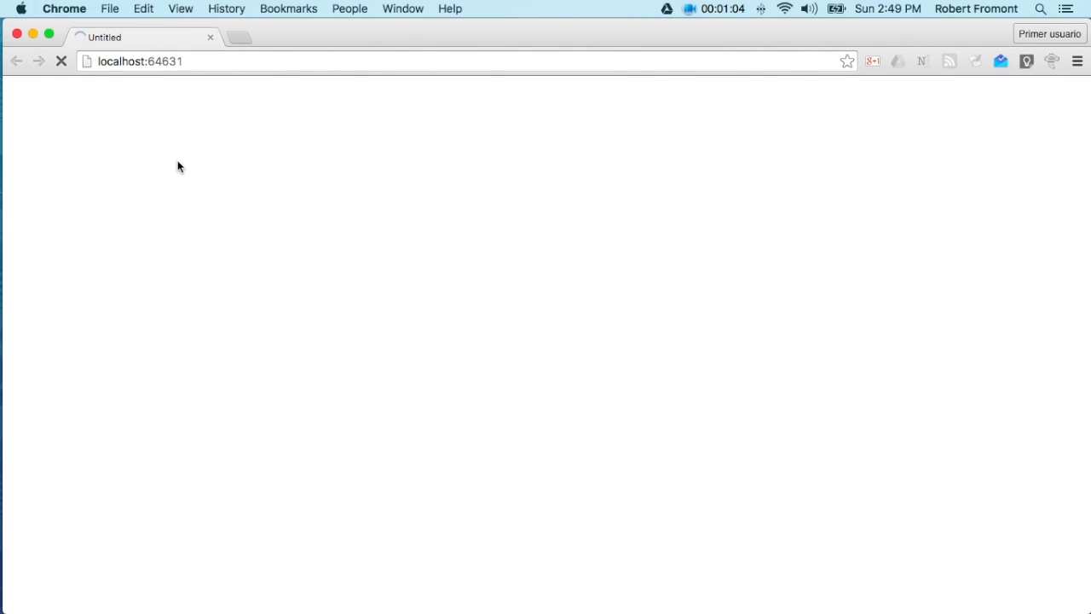
pyautogui.click(49, 34)
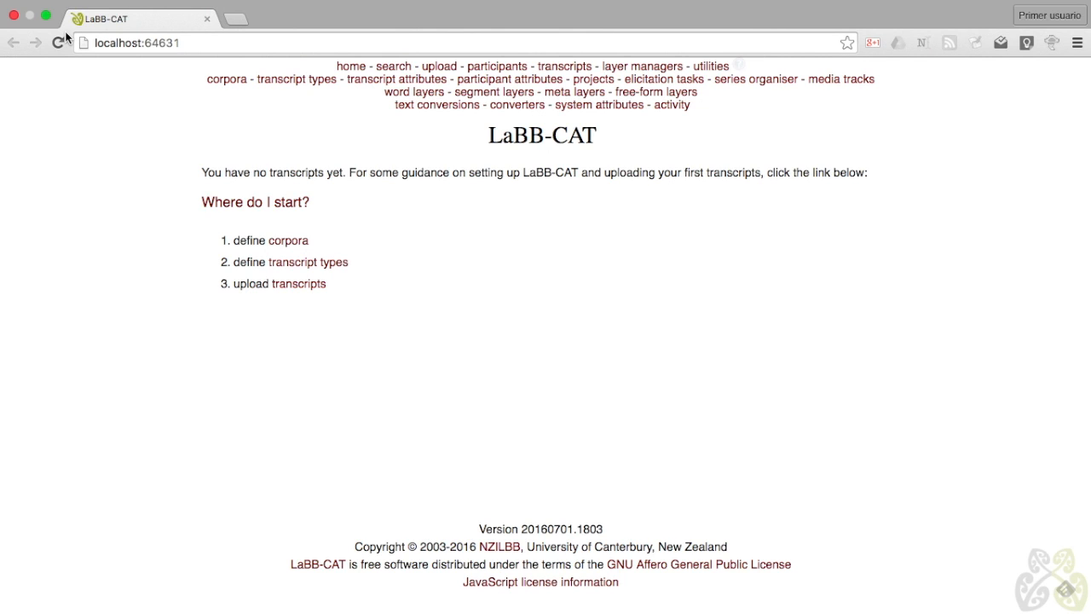
# Look over the definitions of corpora, transcript types and participant attributes
pyautogui.click(227, 80)
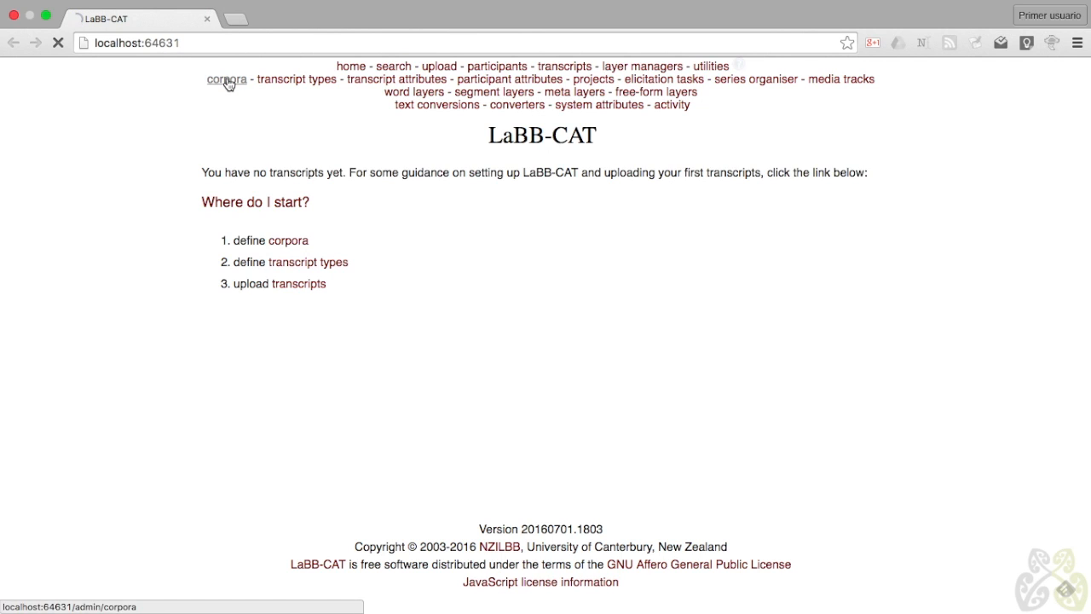
pyautogui.click(312, 80)
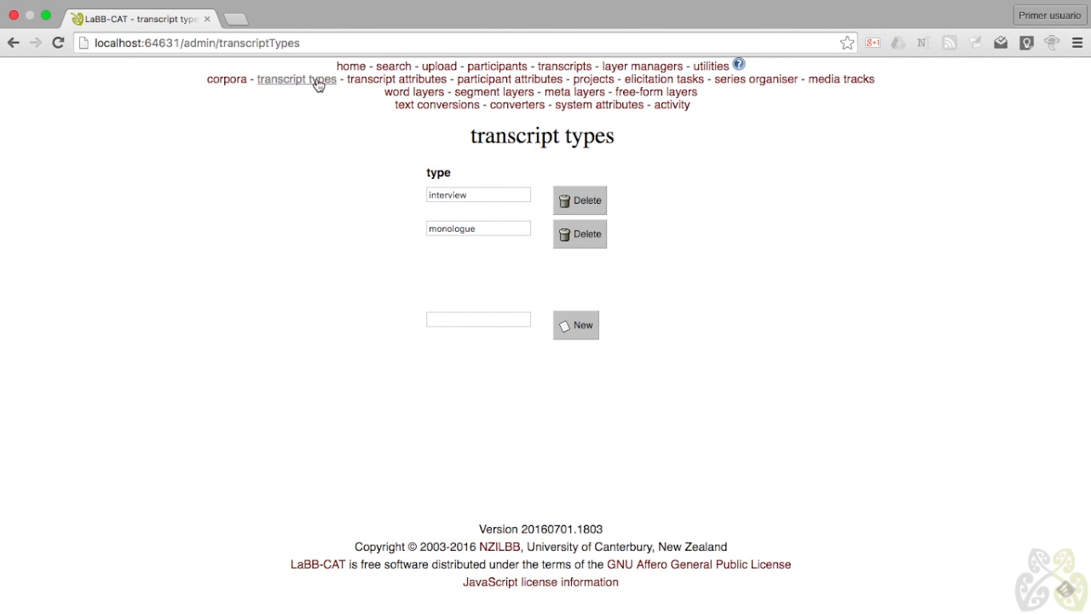
pyautogui.click(517, 80)
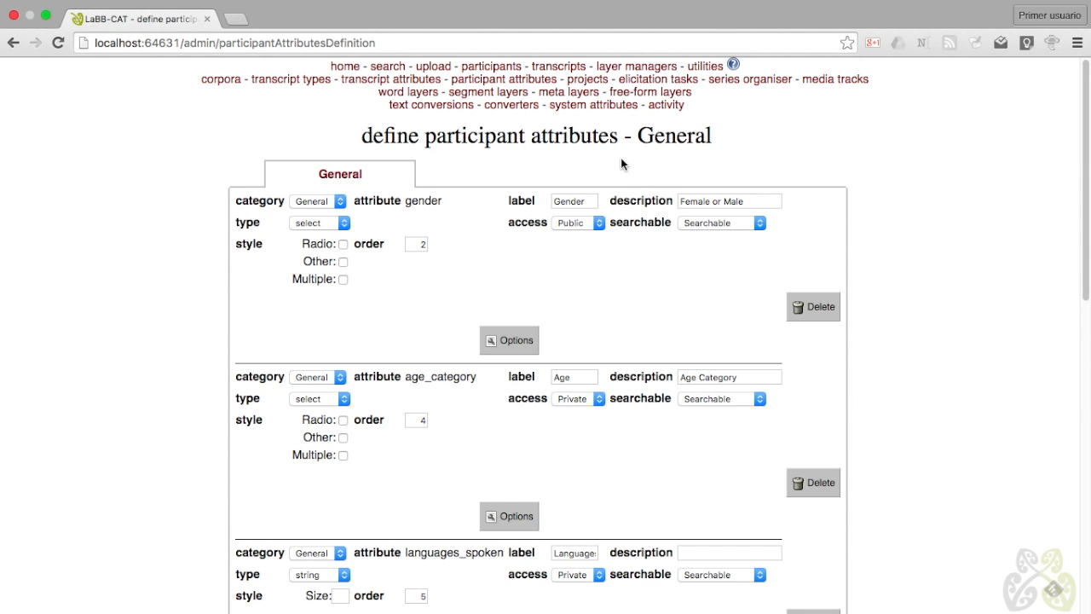
# Start an upload of new transcripts with 1 transcript in the series
pyautogui.click(433, 67)
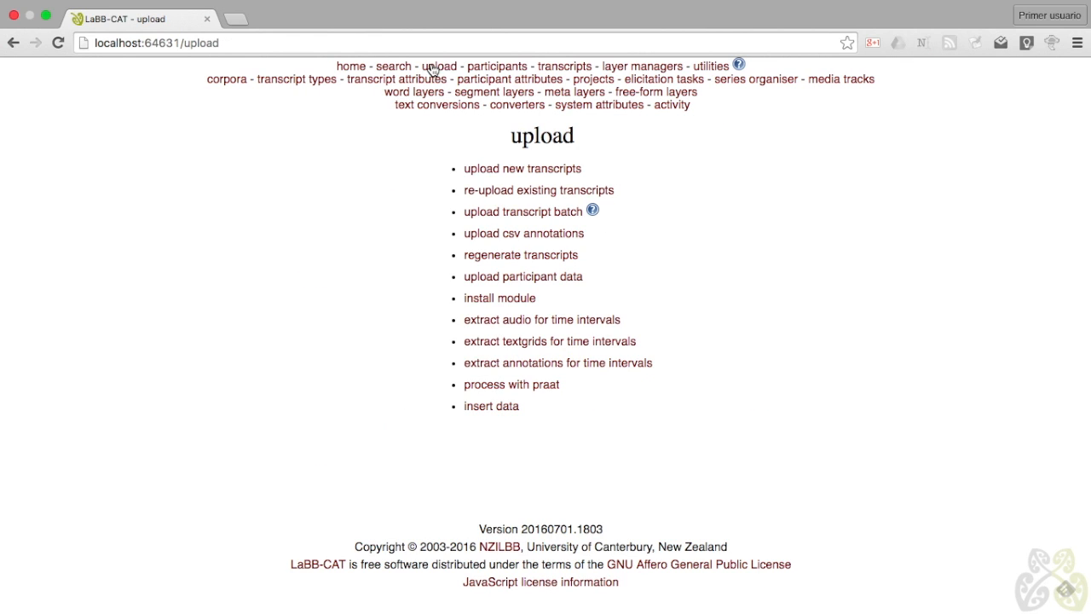
pyautogui.click(508, 169)
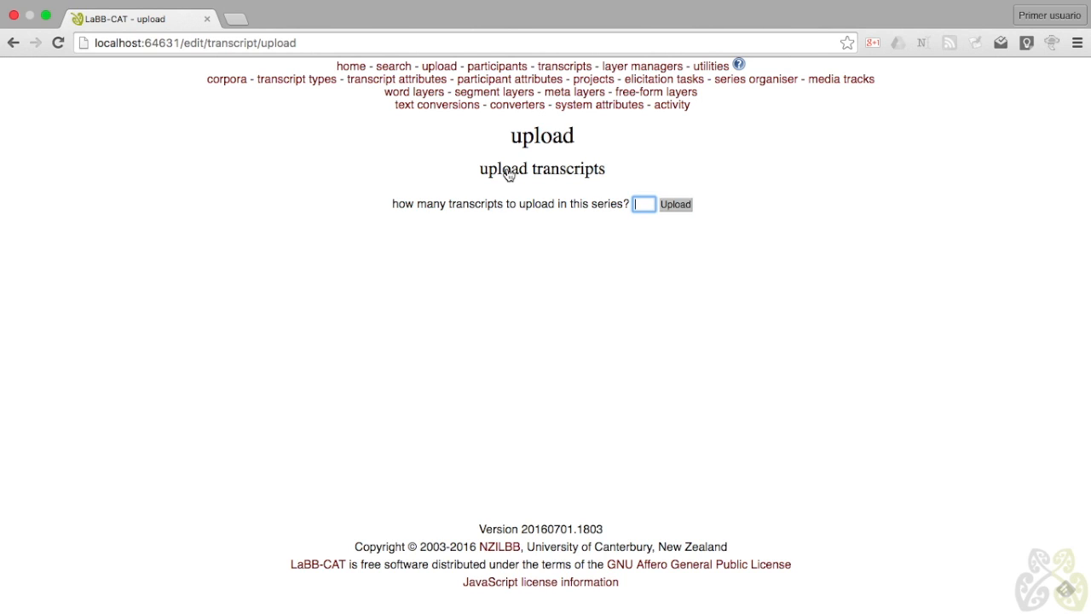
pyautogui.write('1')
pyautogui.click(682, 204)
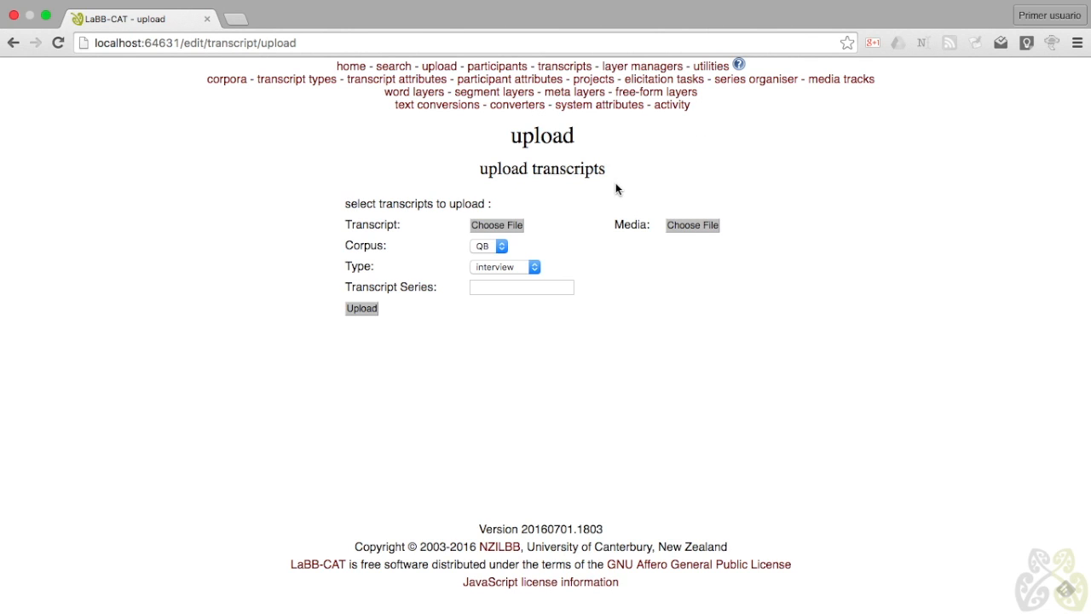
# Choose the BR946 .eaf file from the QuakeStories folder as the transcript to upload
pyautogui.click(496, 225)
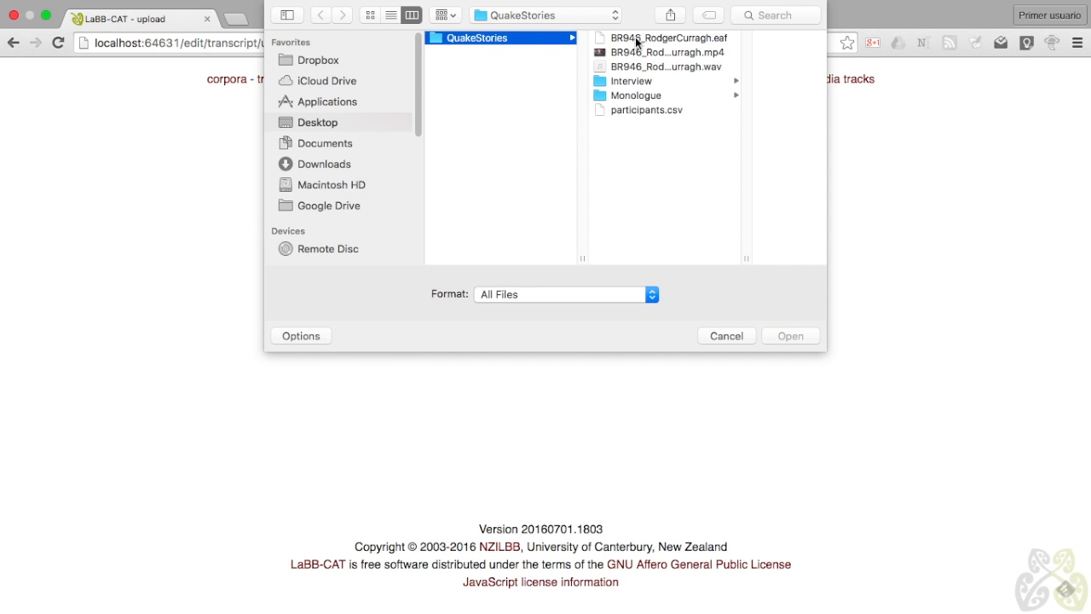
pyautogui.click(677, 38)
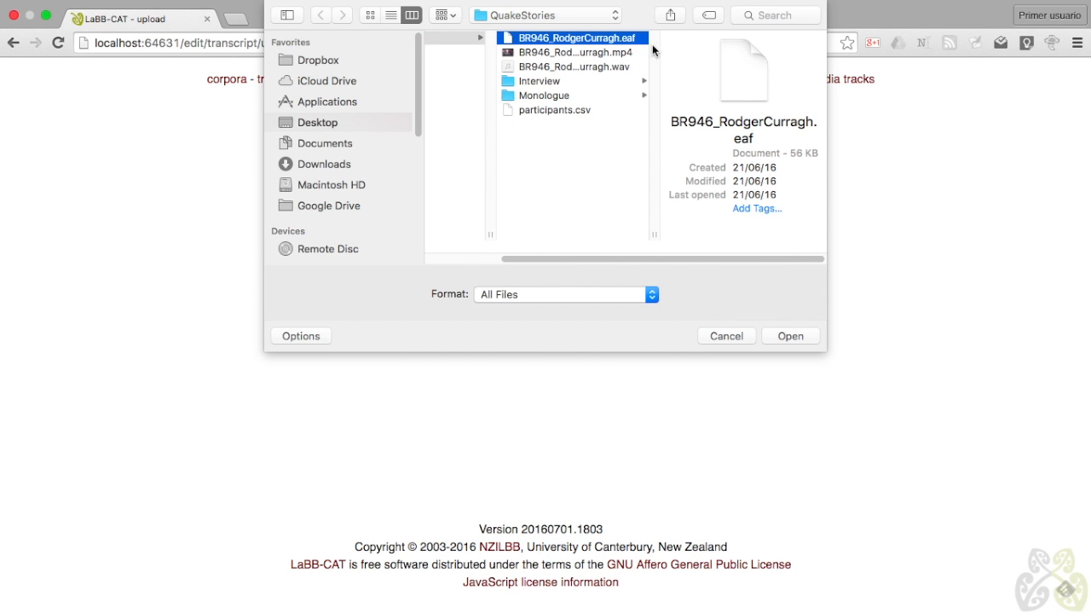
pyautogui.click(790, 337)
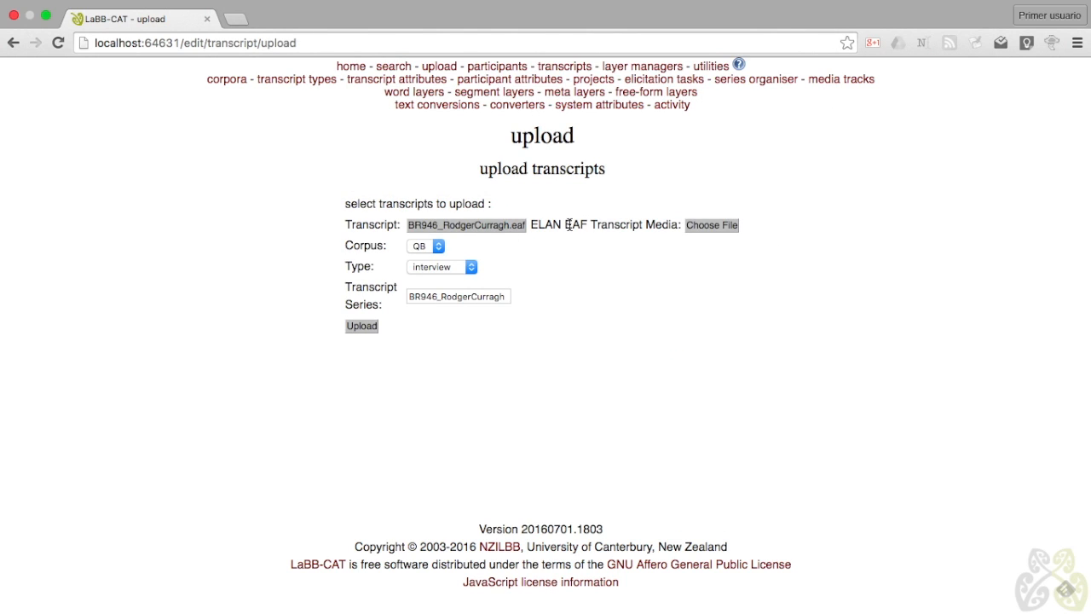
# Attach both the BR946 .mp4 and .wav files as the transcript's media
pyautogui.click(711, 225)
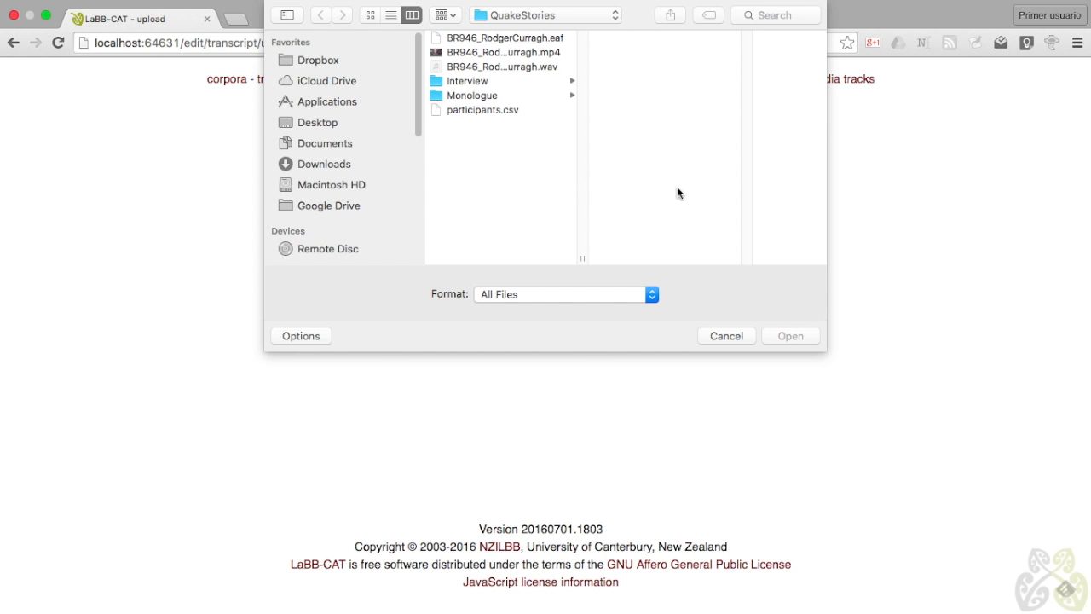
pyautogui.click(543, 54)
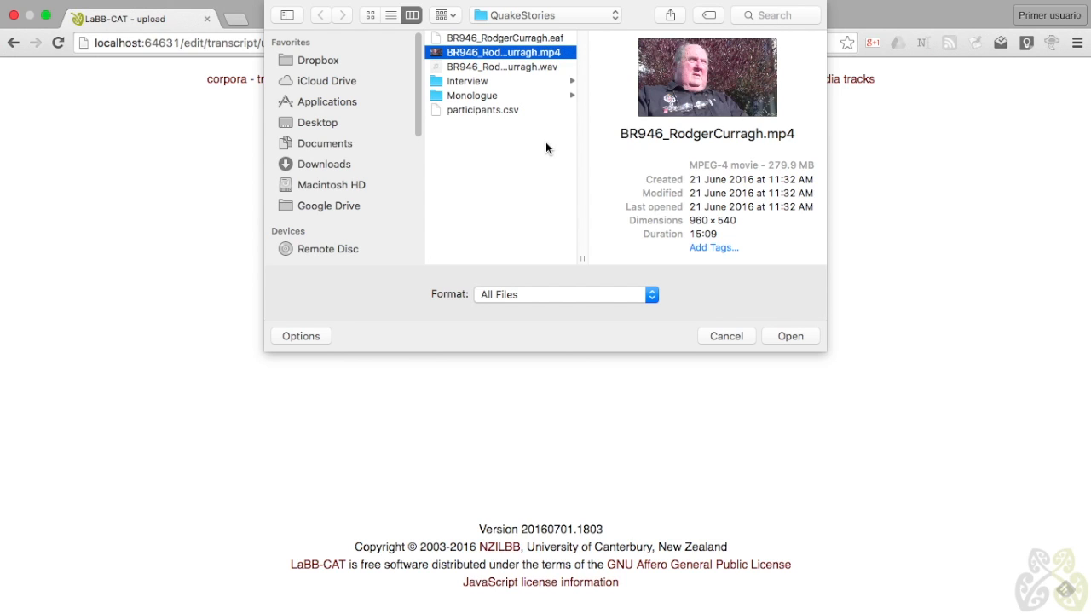
pyautogui.keyDown('shift'); pyautogui.click(546, 68); pyautogui.keyUp('shift')
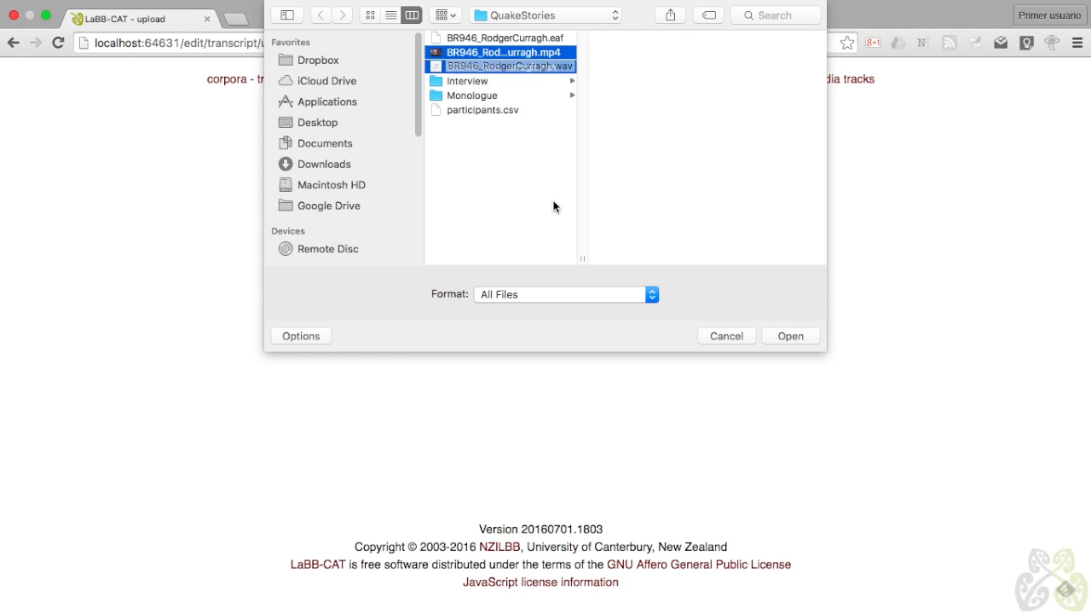
pyautogui.click(789, 335)
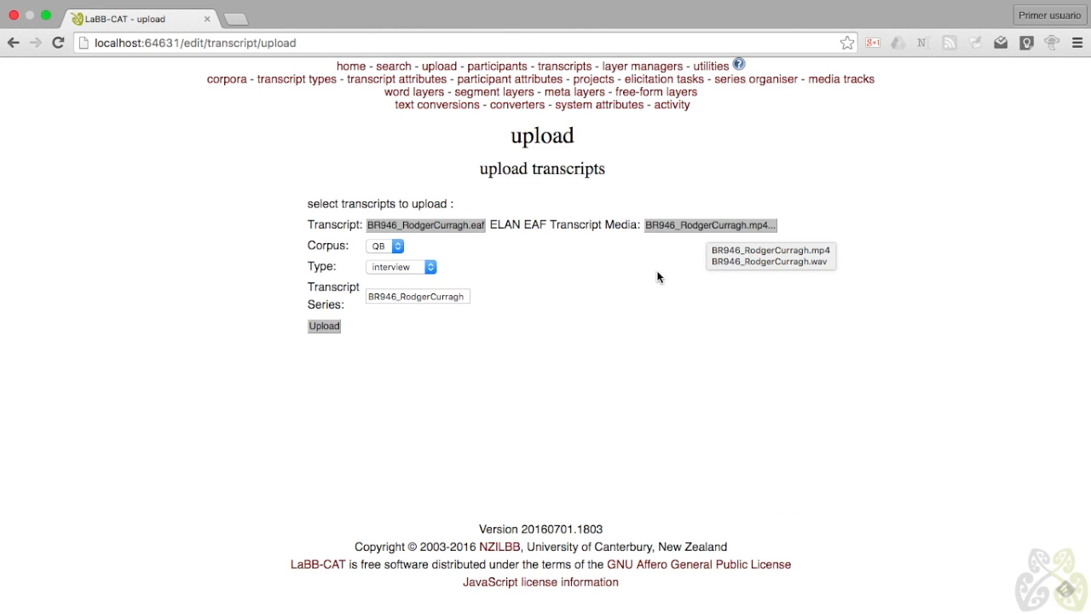
# Keep the corpus as QB and the type as interview, and upload the transcript with its media
pyautogui.click(393, 247)
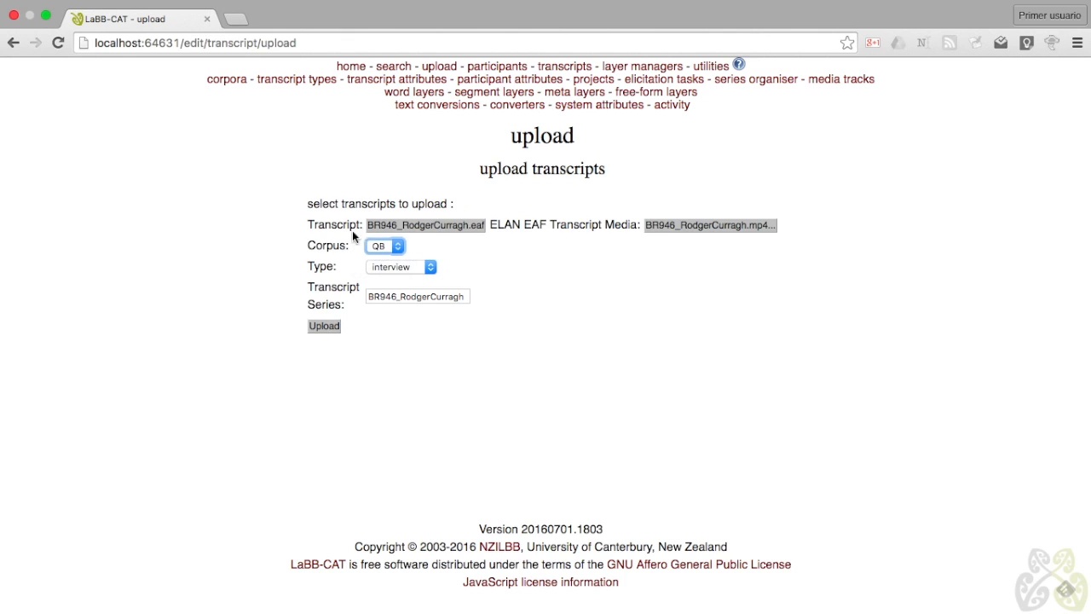
pyautogui.click(428, 266)
pyautogui.click(397, 266)
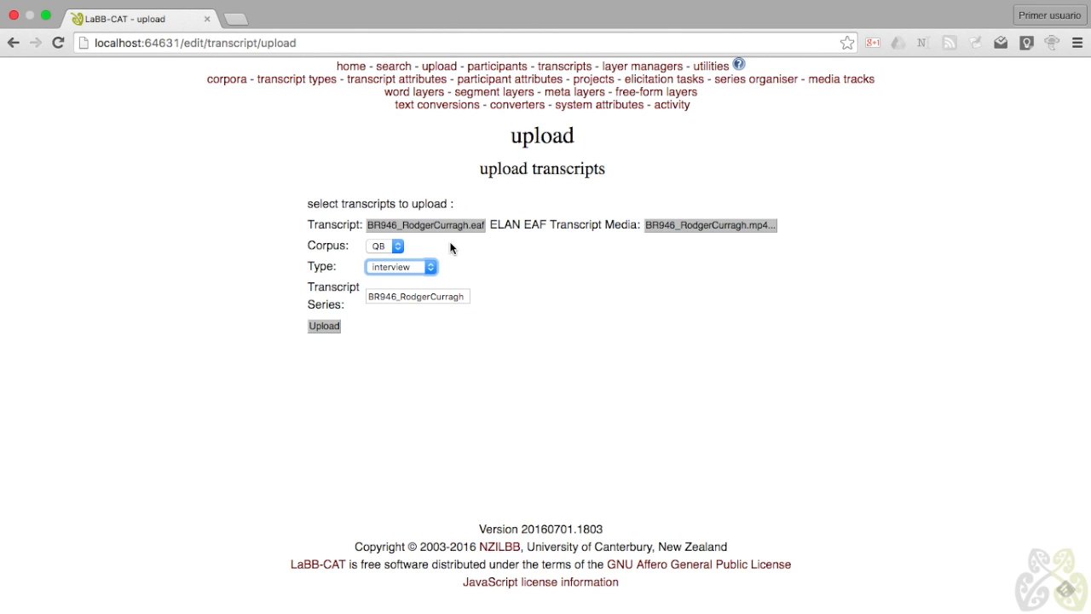
pyautogui.click(327, 325)
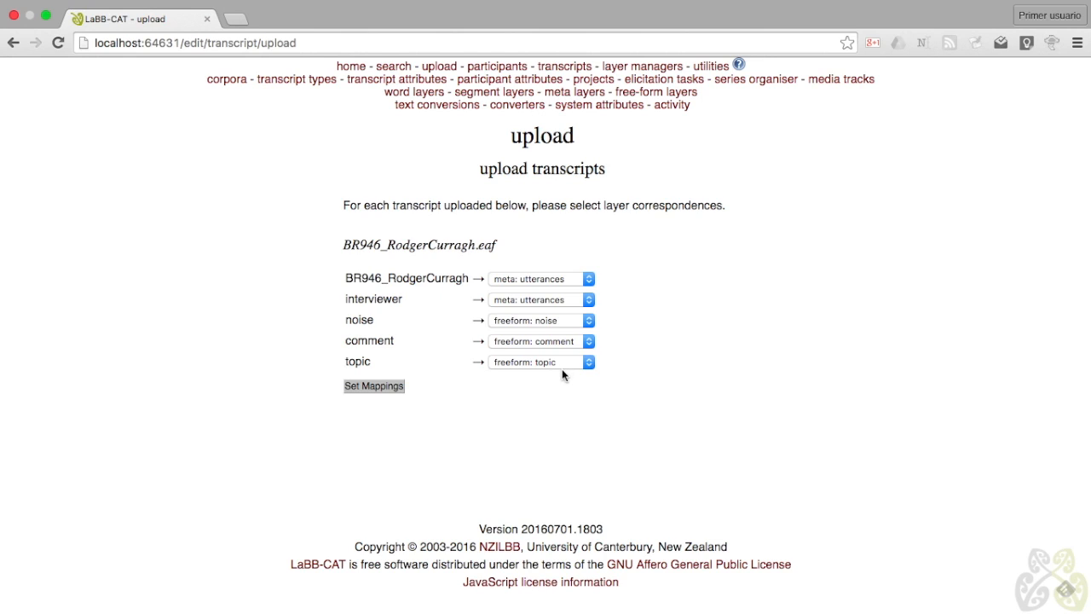
# Accept the suggested layer mappings and set the BR946 speaker, not the interviewer, as the main participant
pyautogui.click(375, 388)
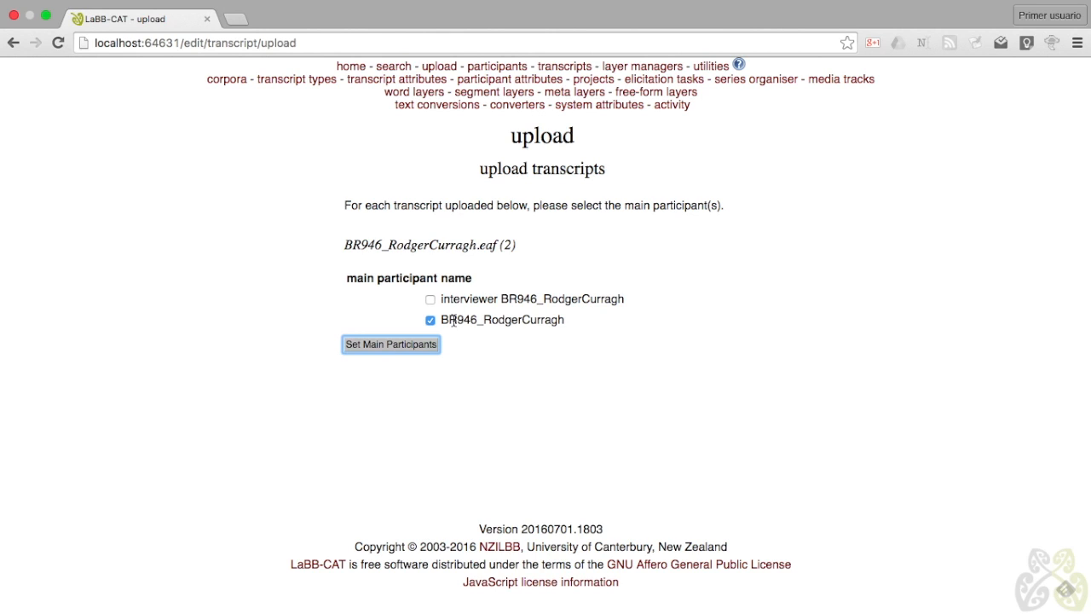
pyautogui.click(373, 349)
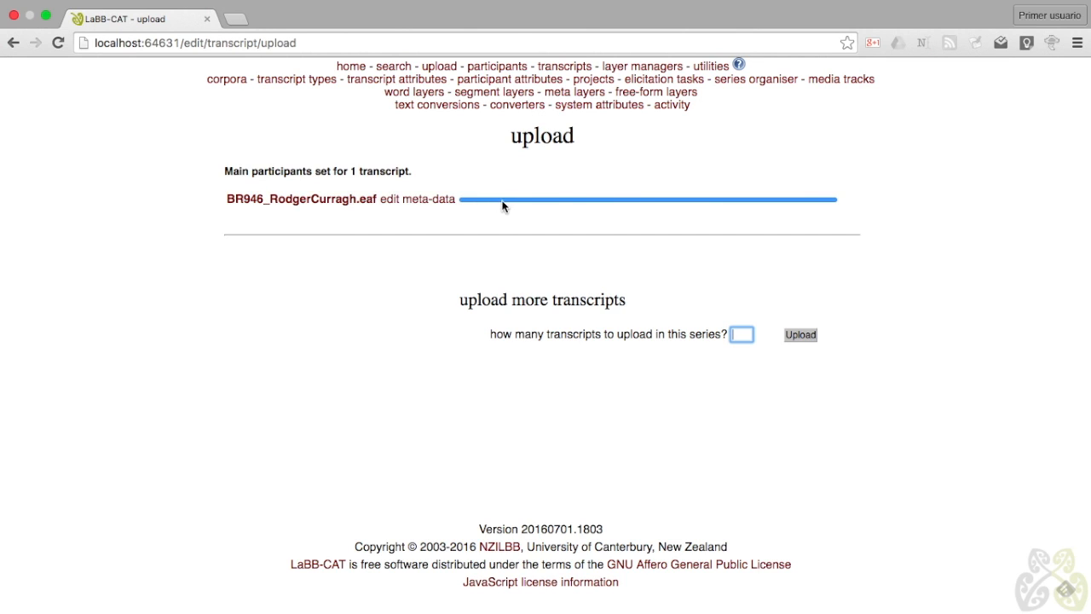
# Open the uploaded BR946 transcript's meta-data for editing
pyautogui.moveTo(602, 203)
pyautogui.moveTo(464, 210)
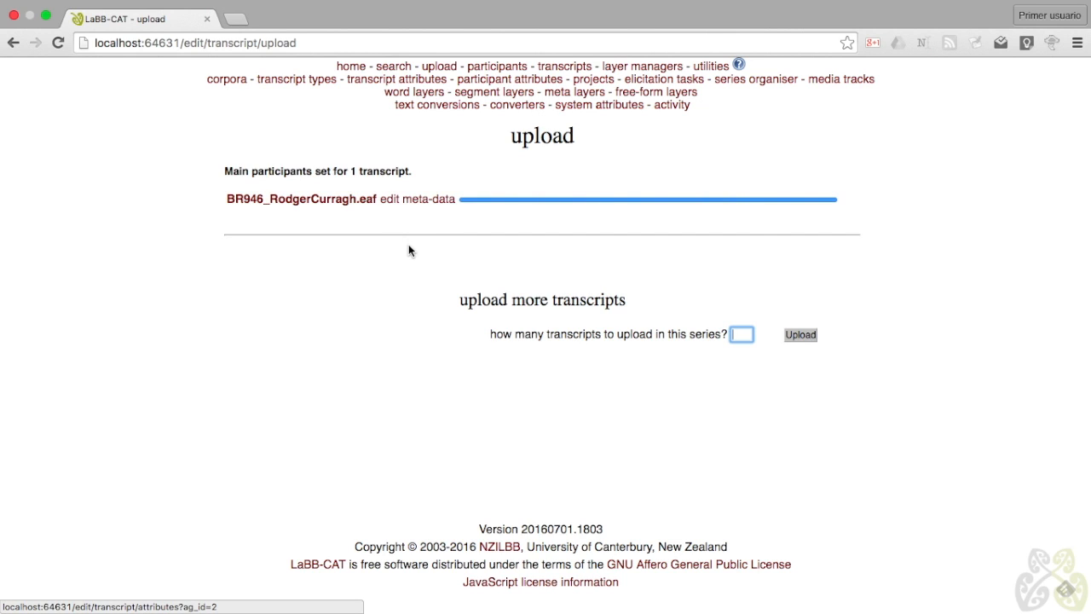
pyautogui.click(417, 202)
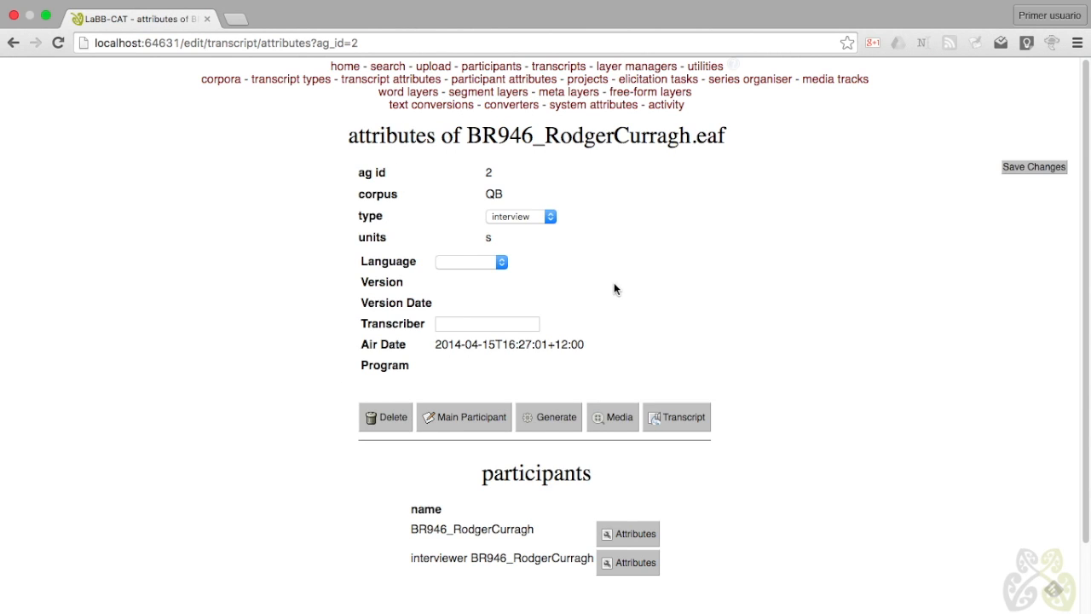
# Switch the transcript's type to monologue and restore it to interview
pyautogui.click(548, 220)
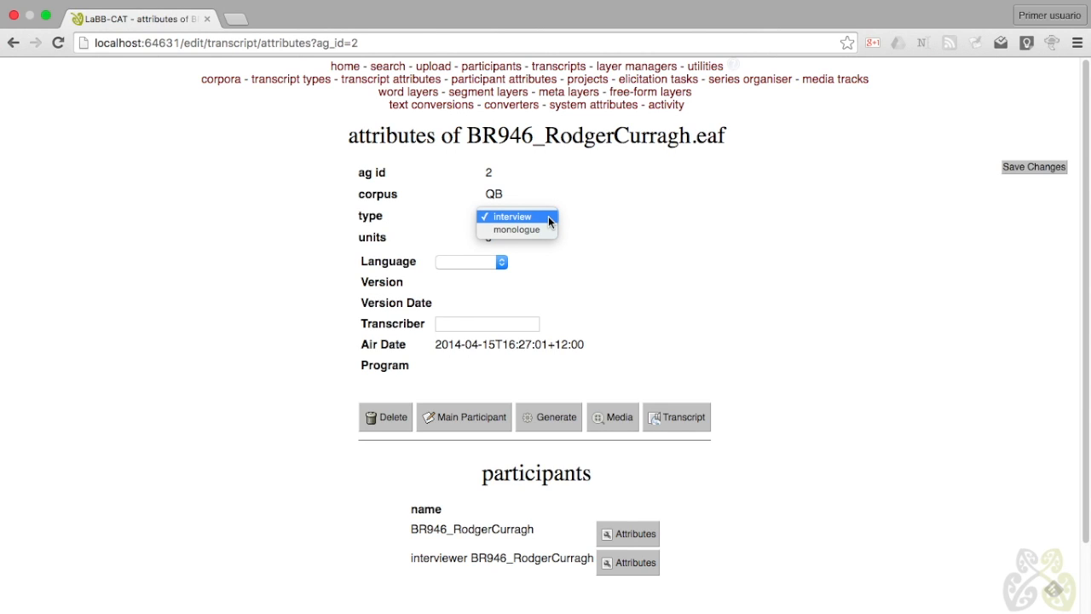
pyautogui.click(530, 231)
pyautogui.click(524, 218)
pyautogui.click(521, 202)
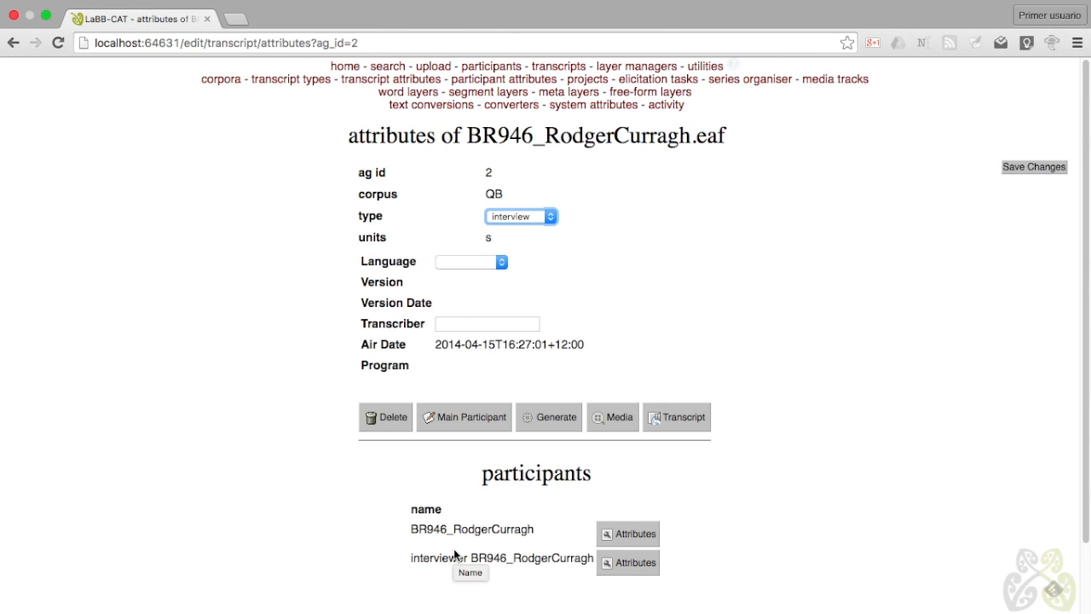
# Open the BR946 main participant's attributes and set Gender to Male and Age to 66-75 years
pyautogui.click(635, 535)
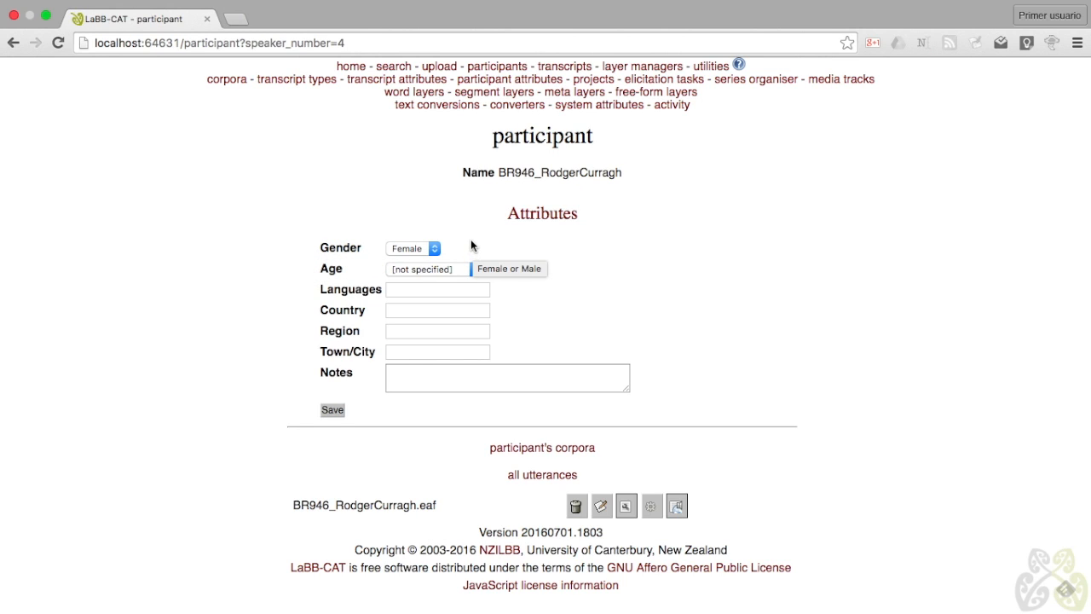
pyautogui.click(427, 248)
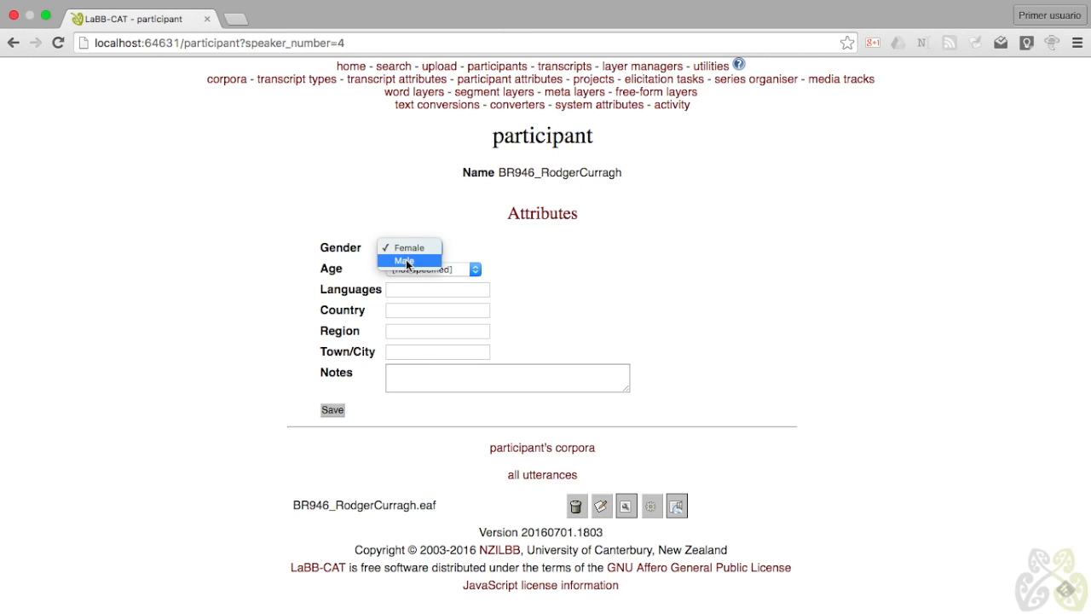
pyautogui.click(405, 260)
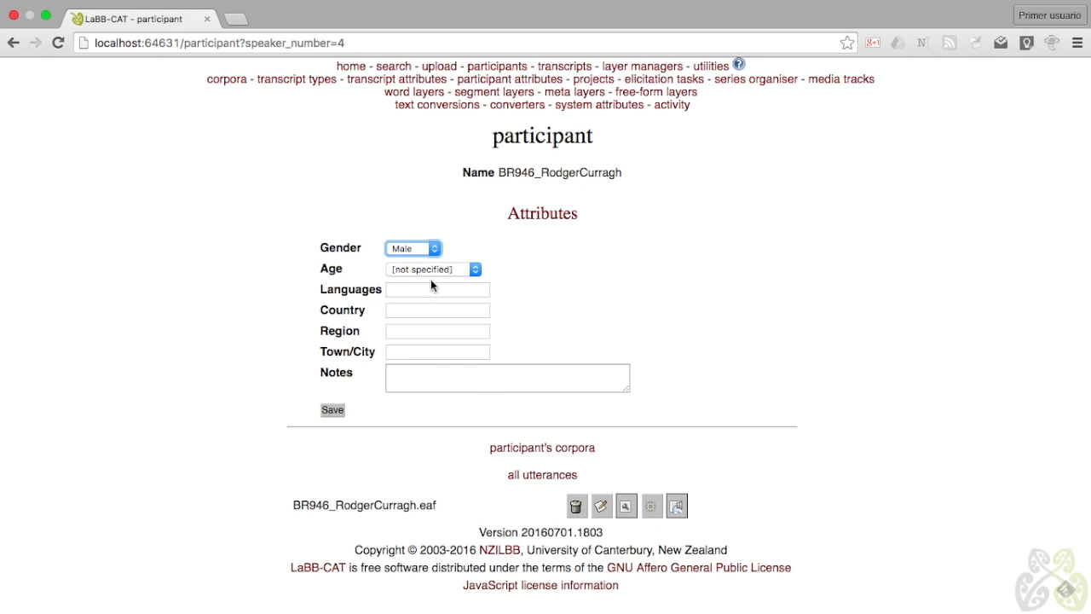
pyautogui.click(457, 269)
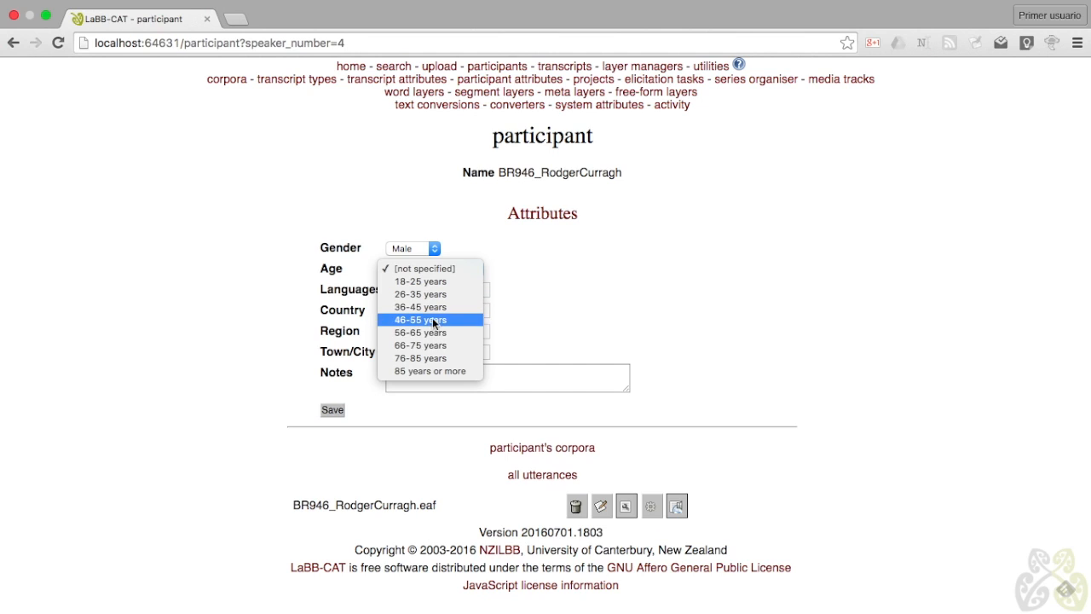
pyautogui.click(438, 345)
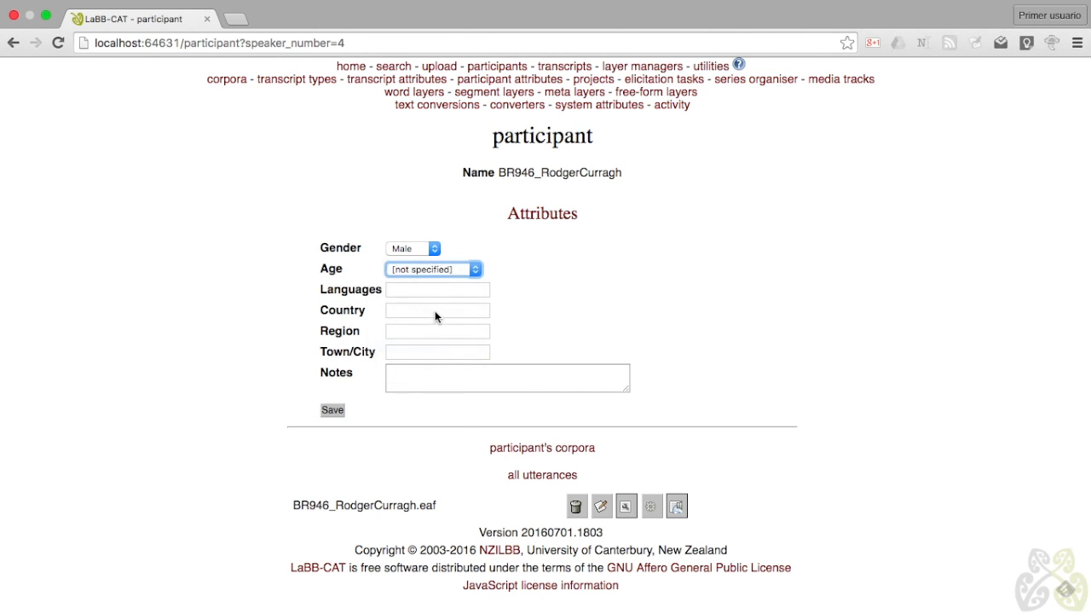
# Enter English as the participant's Languages and New Zealand as the Country
pyautogui.click(426, 294)
pyautogui.write('English')
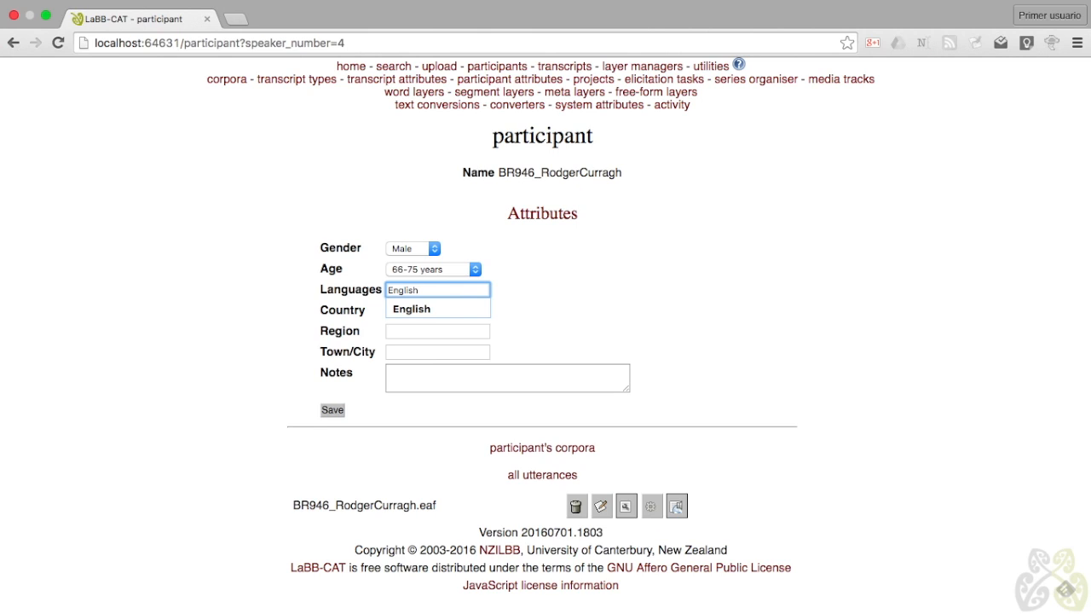
pyautogui.click(473, 304)
pyautogui.click(412, 313)
pyautogui.write('New')
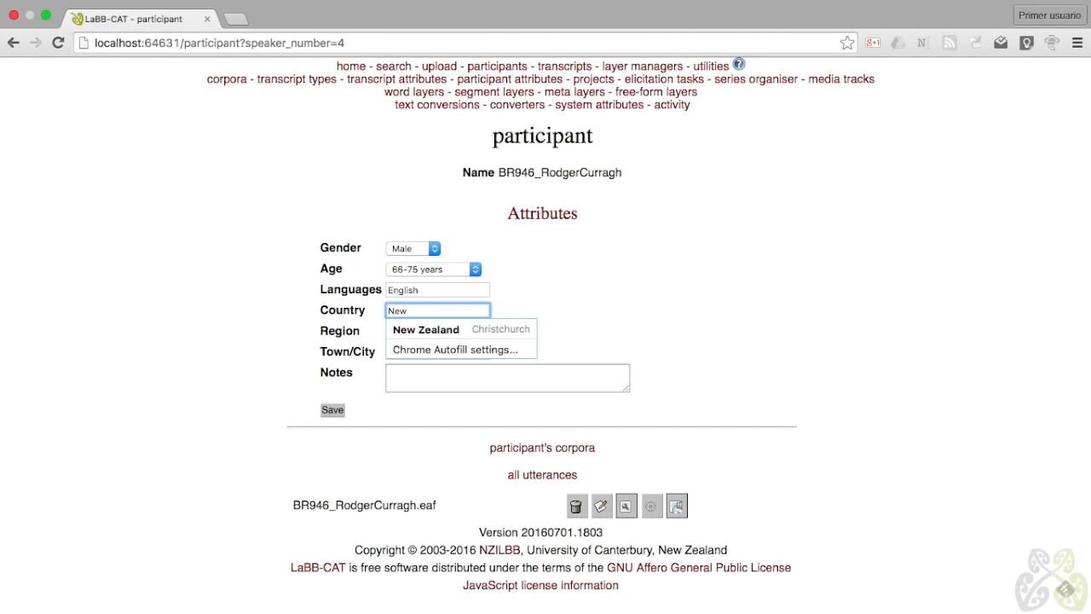
pyautogui.write(' Zealand')
pyautogui.press('Tab')
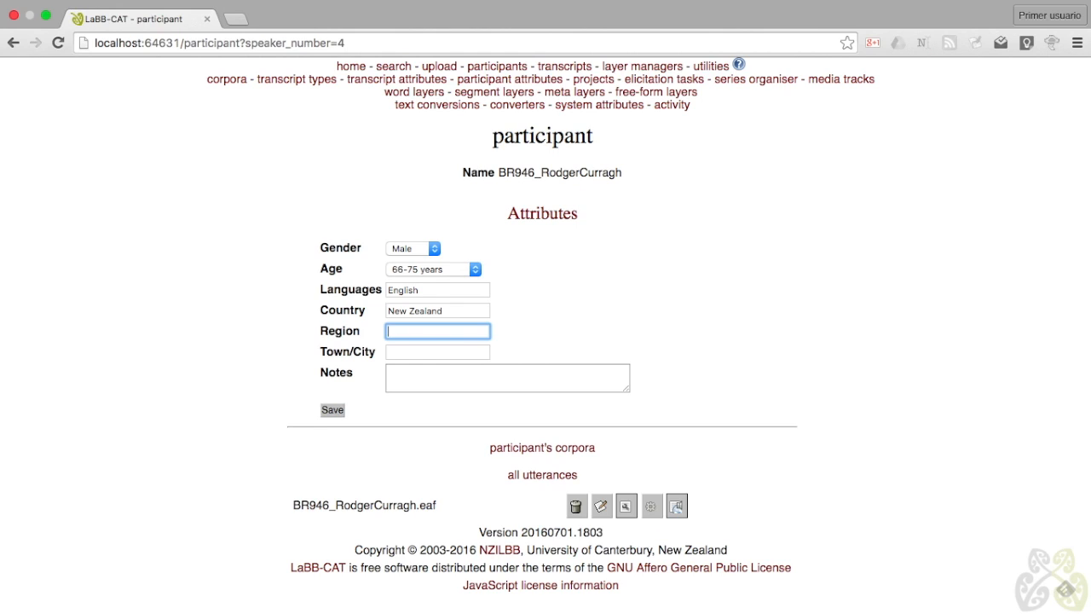
# Enter North Canterbury as the participant's Region and Christchurch as the Town/City
pyautogui.write('North C')
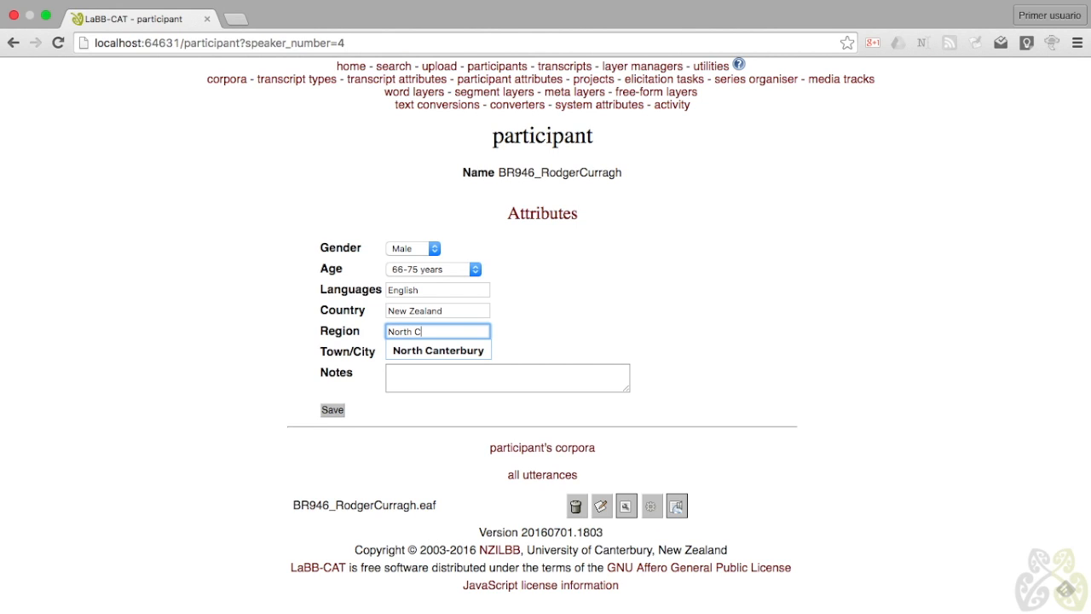
pyautogui.write('anterbury')
pyautogui.press('Tab')
pyautogui.write('C')
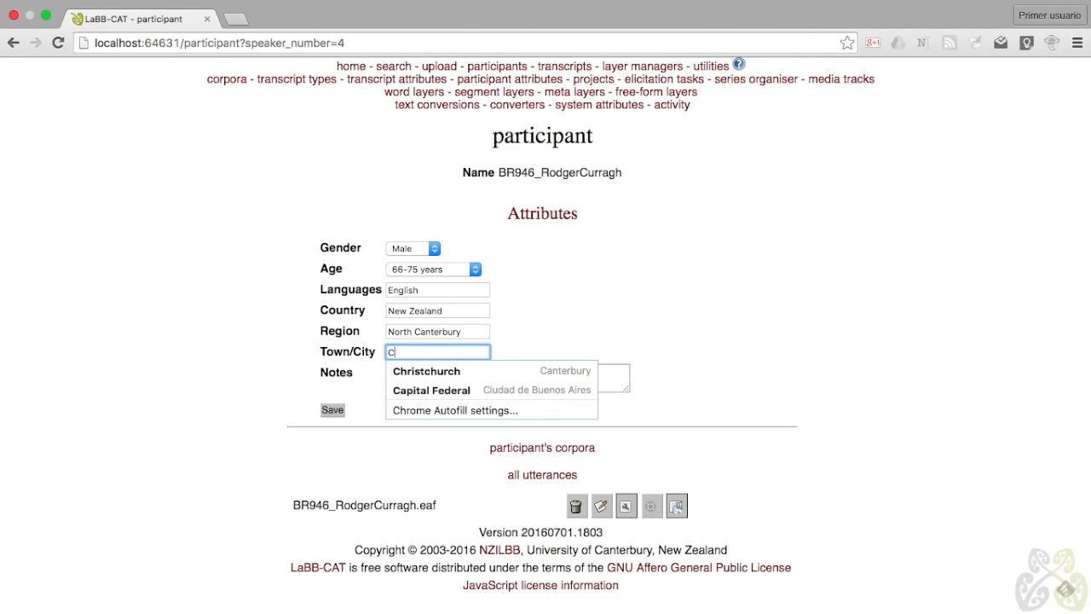
pyautogui.write('hristrhurch')
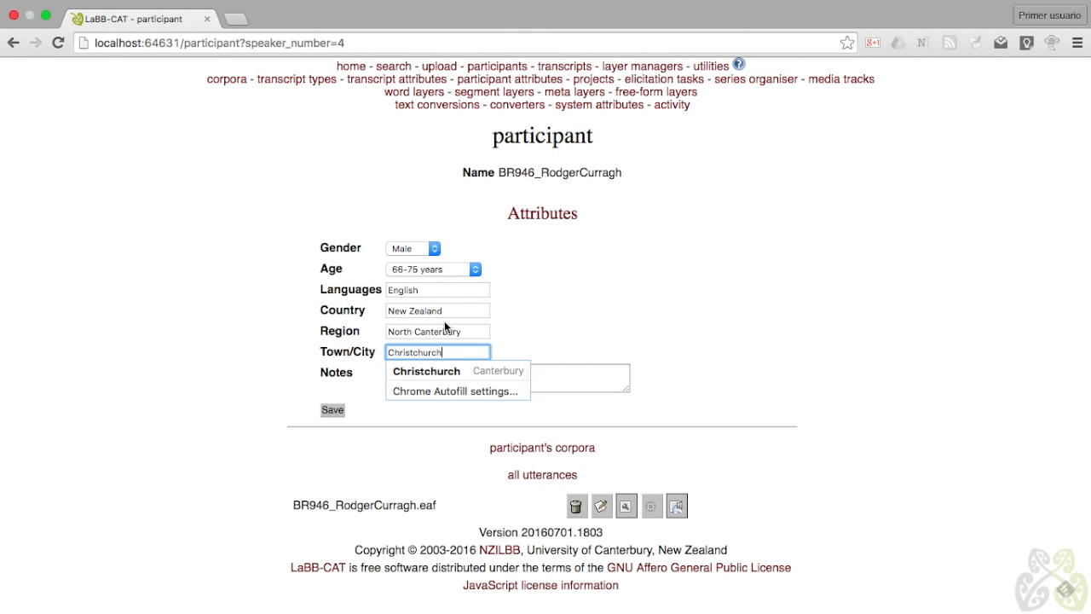
# Save the BR946 participant's attributes
pyautogui.click(532, 336)
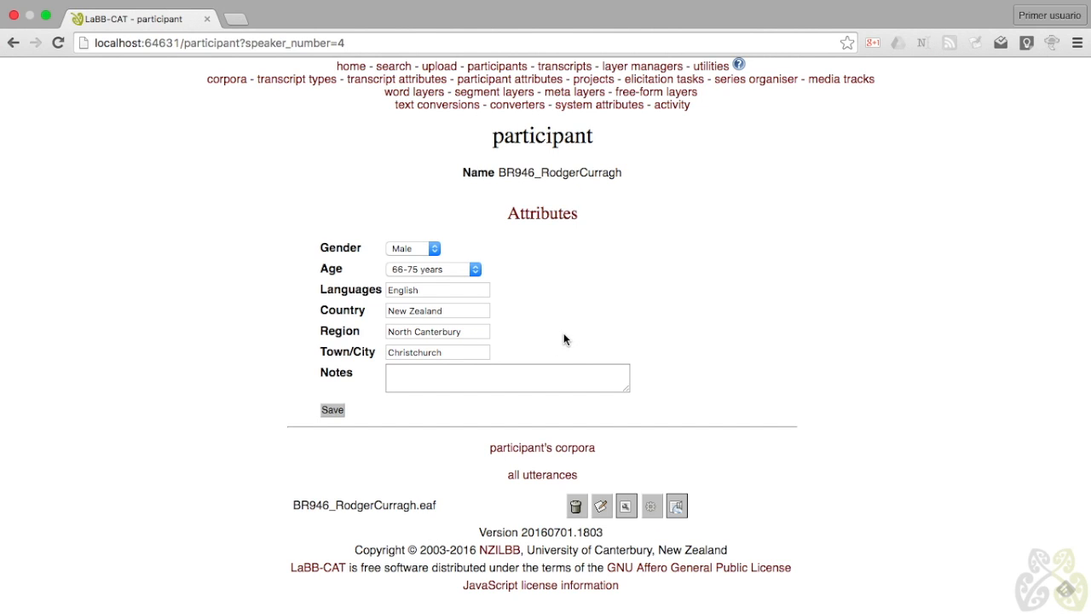
pyautogui.click(331, 409)
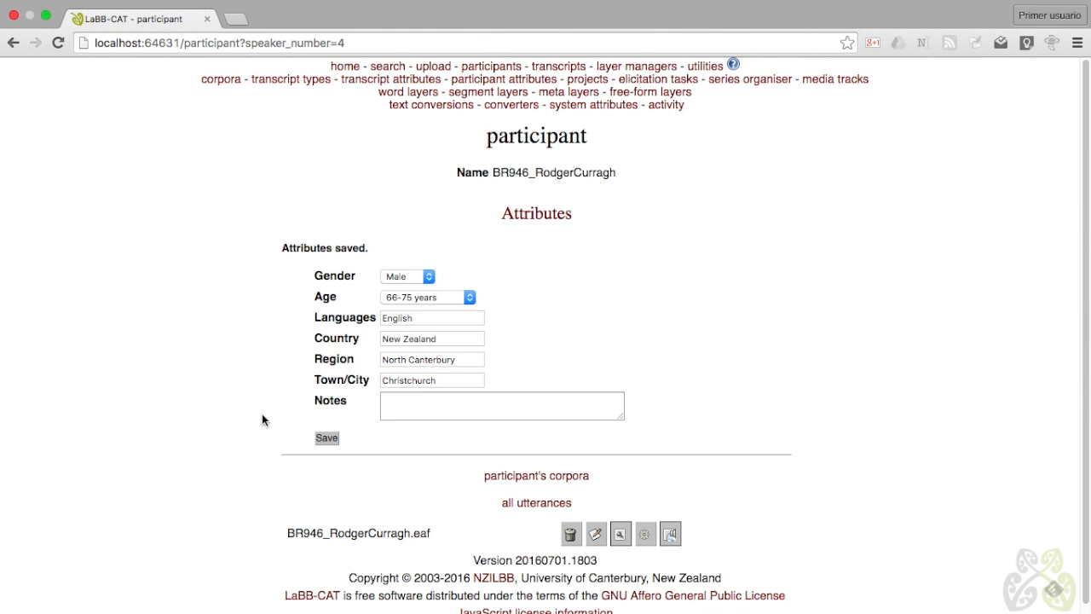
# Open the BR946 participant's interactive transcript and look through its utterances
pyautogui.scroll(-1, 263, 467)
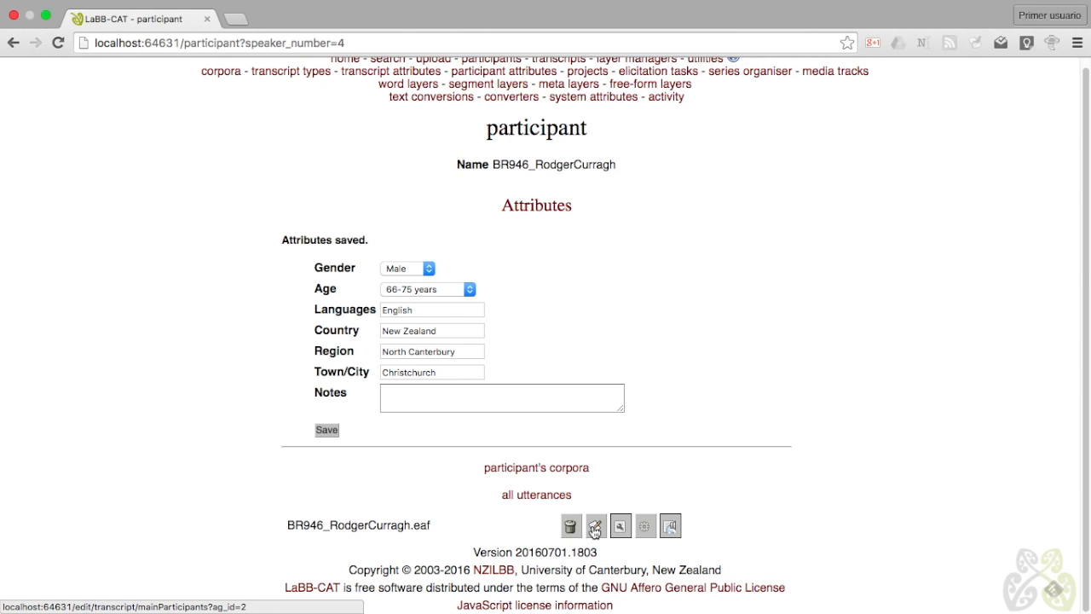
pyautogui.click(670, 528)
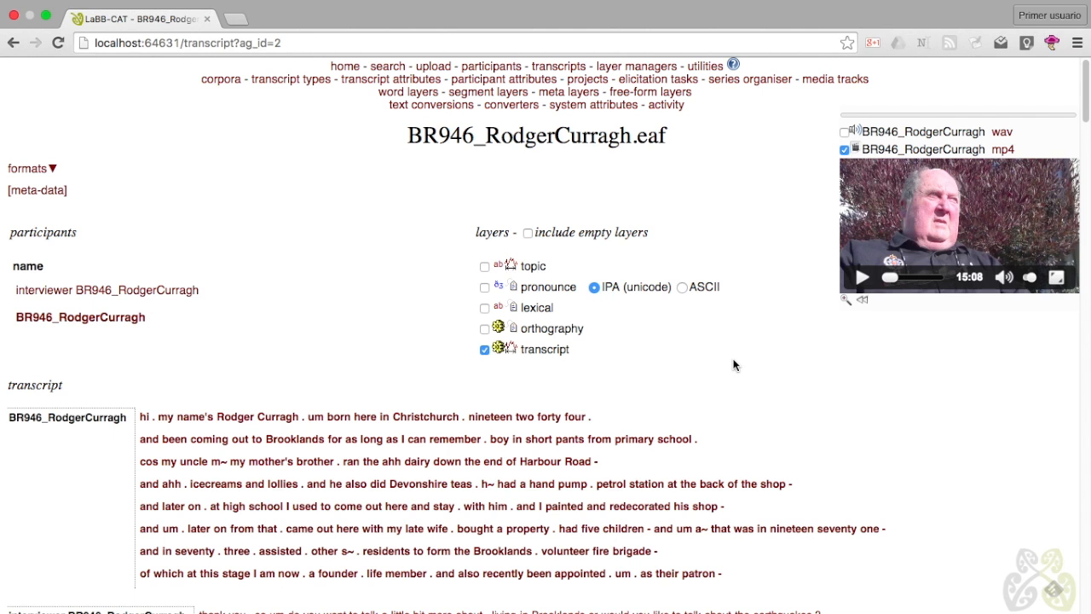
pyautogui.scroll(-5, 733, 364)
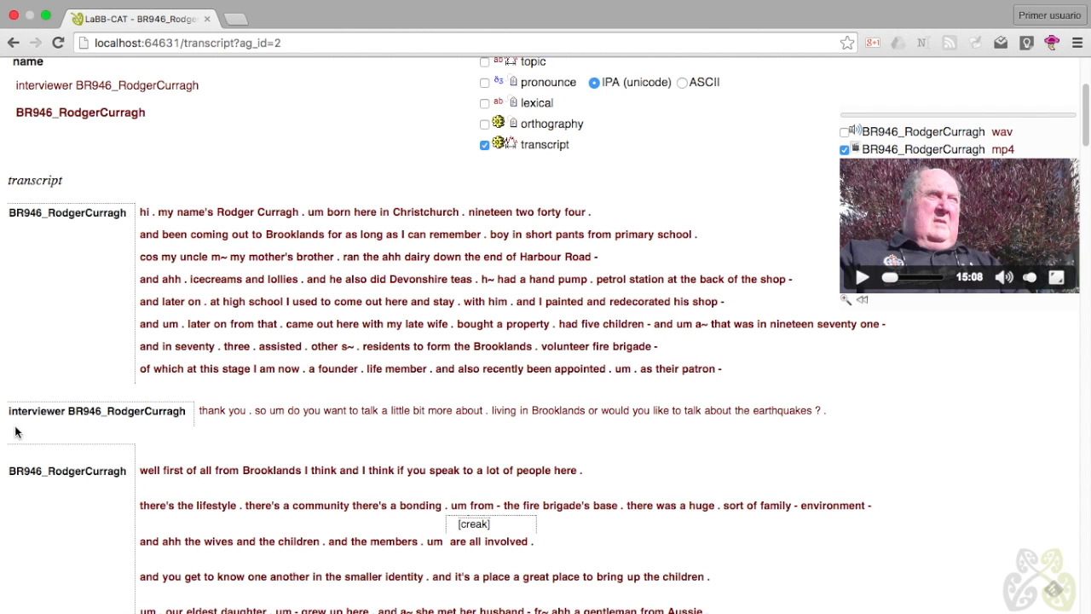
pyautogui.scroll(-1, 41, 487)
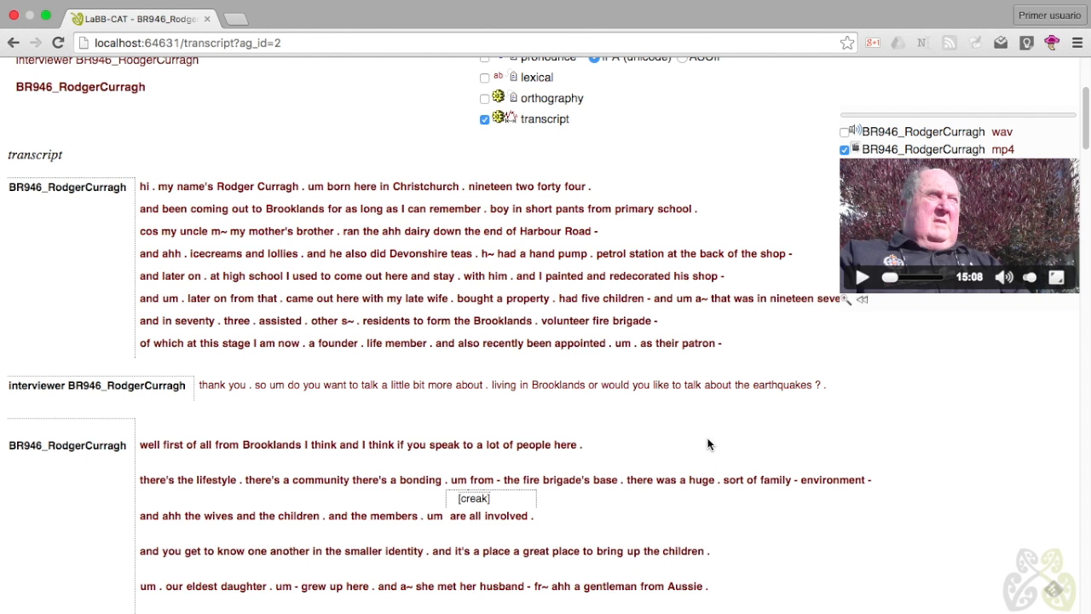
pyautogui.scroll(-10, 702, 442)
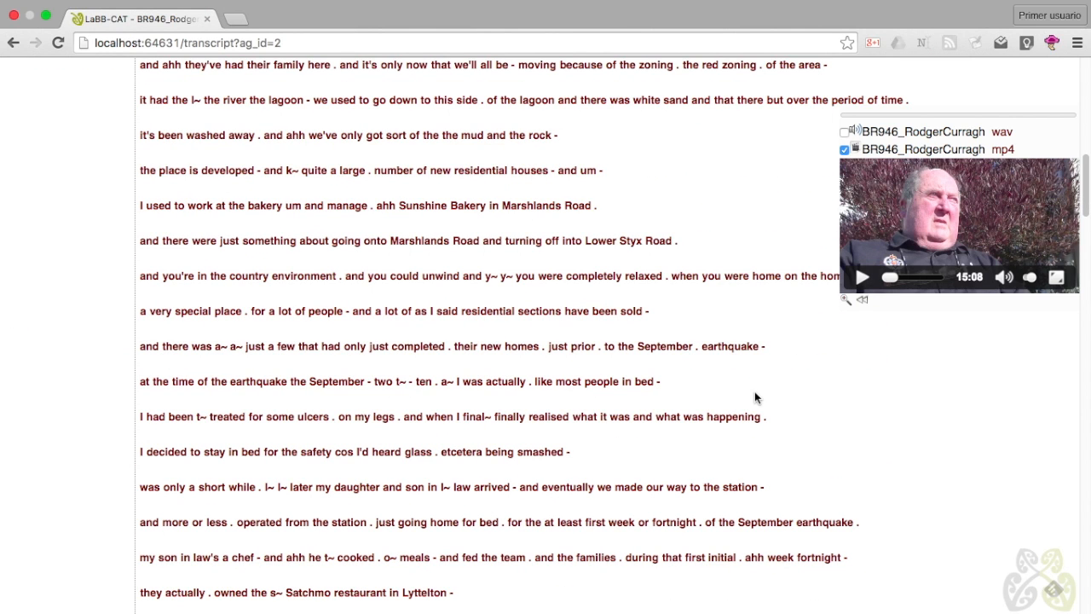
# Play the interview video from the beginning to follow the highlighted utterances, and pause it
pyautogui.click(861, 277)
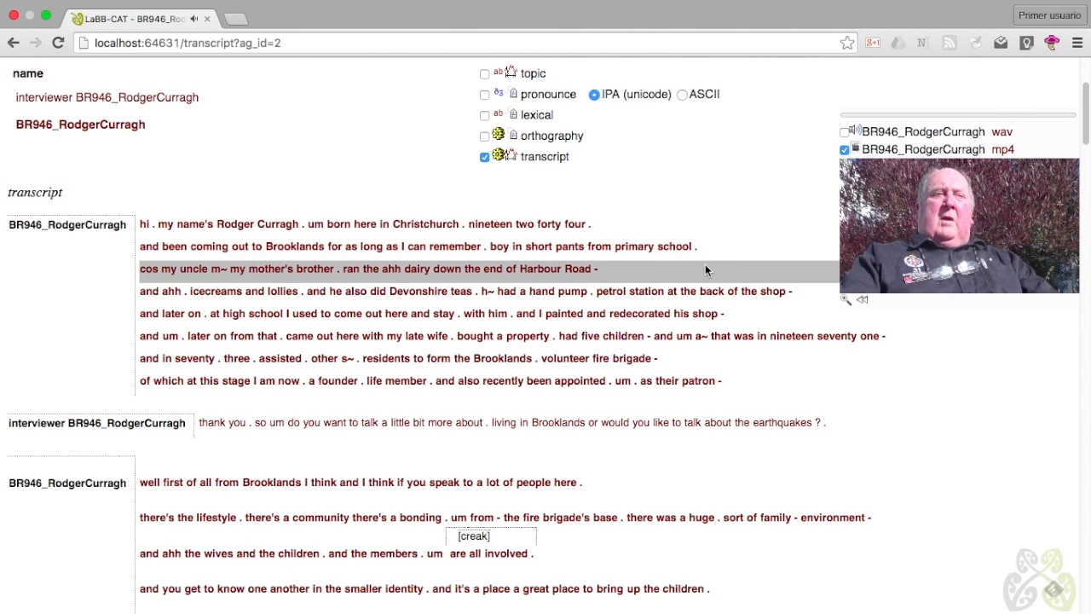
pyautogui.moveTo(855, 265)
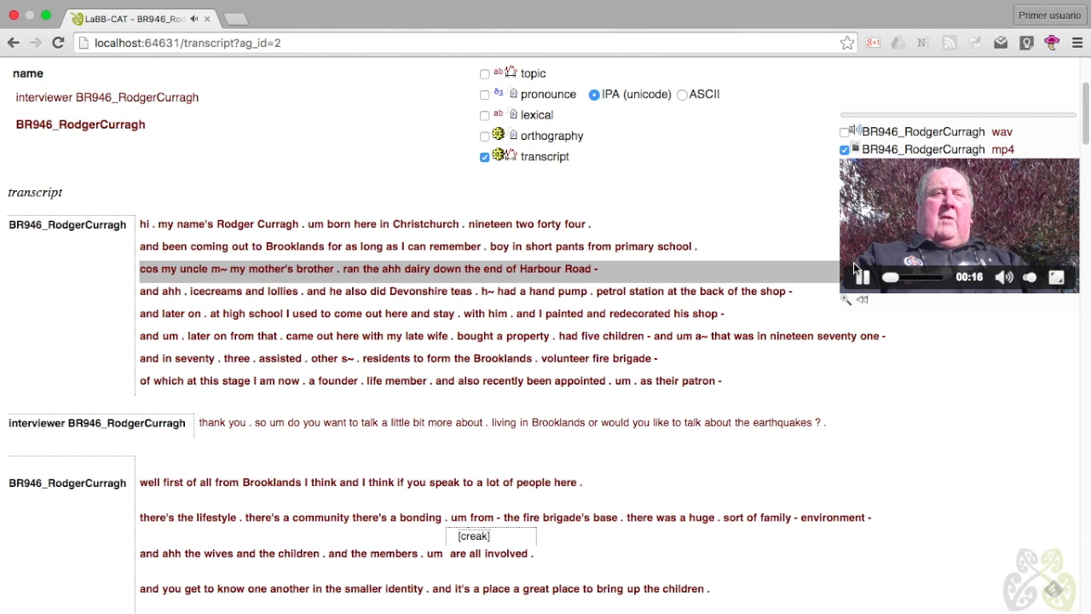
pyautogui.click(862, 277)
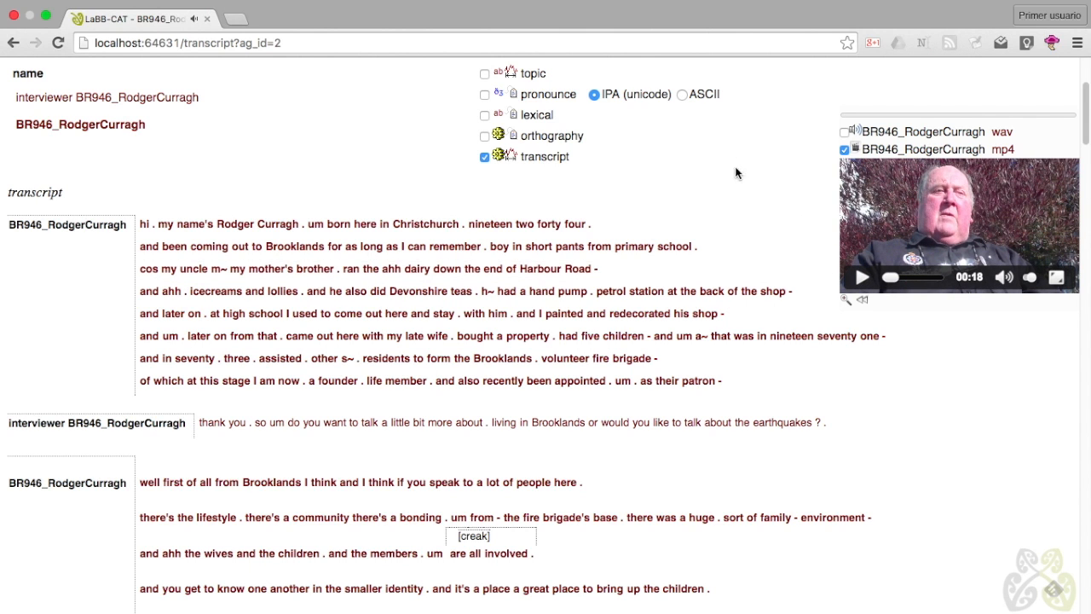
# Enlarge the interview video beside the transcript and restore it to its small size
pyautogui.click(844, 300)
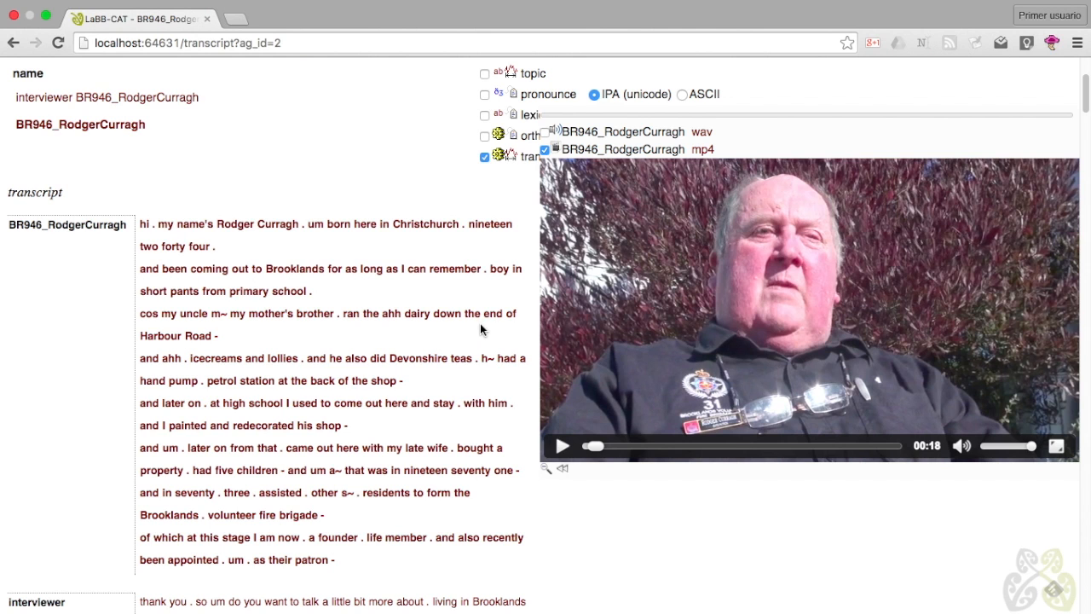
pyautogui.scroll(-5, 480, 329)
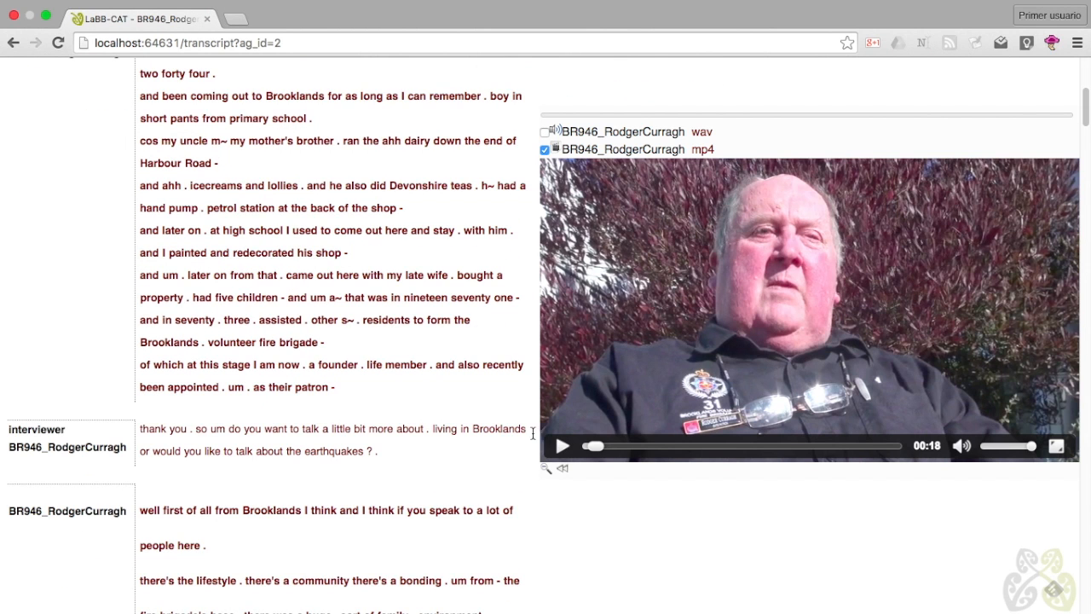
pyautogui.click(544, 468)
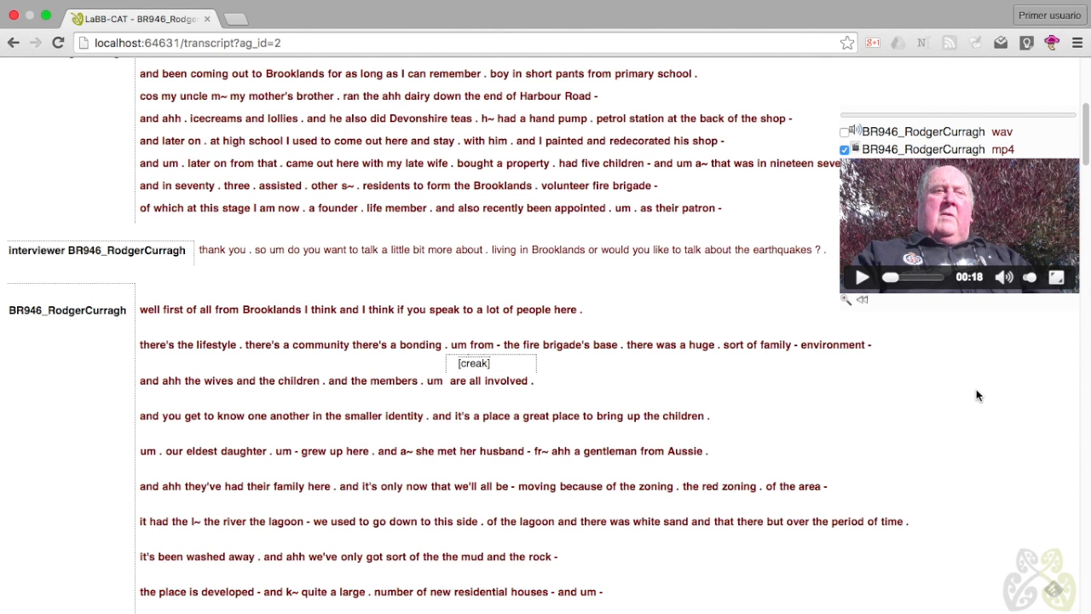
# Resume the video briefly and pause it, and play only the utterance beginning "and ahh the wives and the children"
pyautogui.click(860, 278)
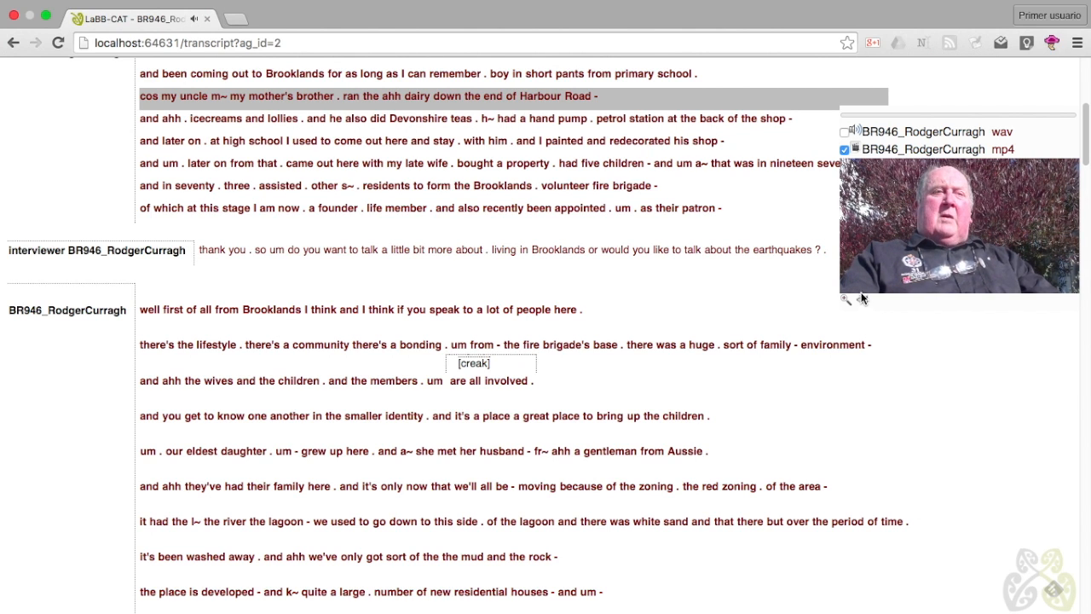
pyautogui.click(861, 278)
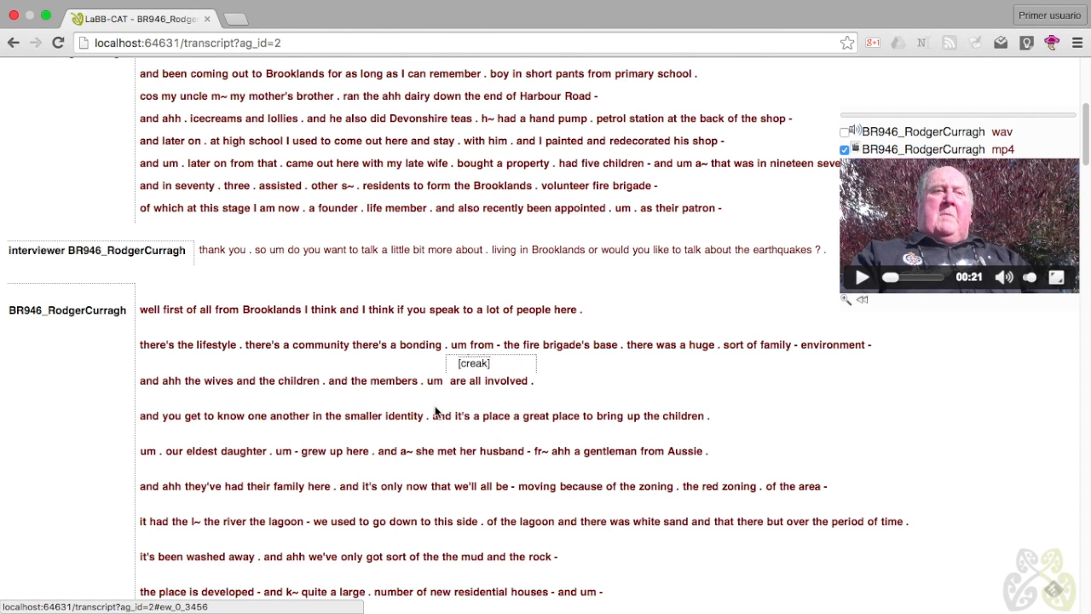
pyautogui.click(339, 382)
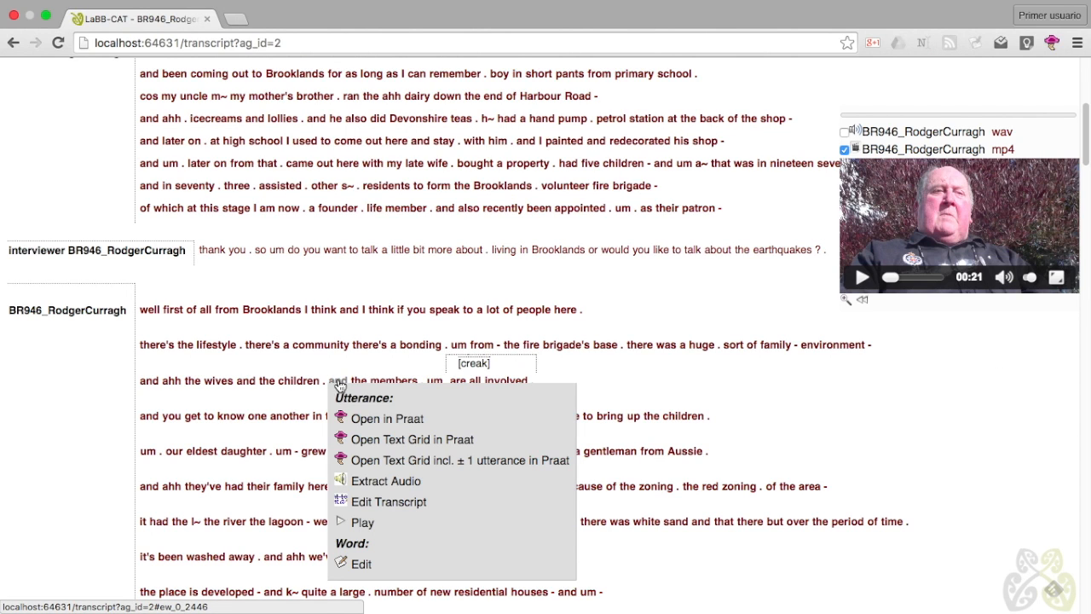
pyautogui.click(362, 523)
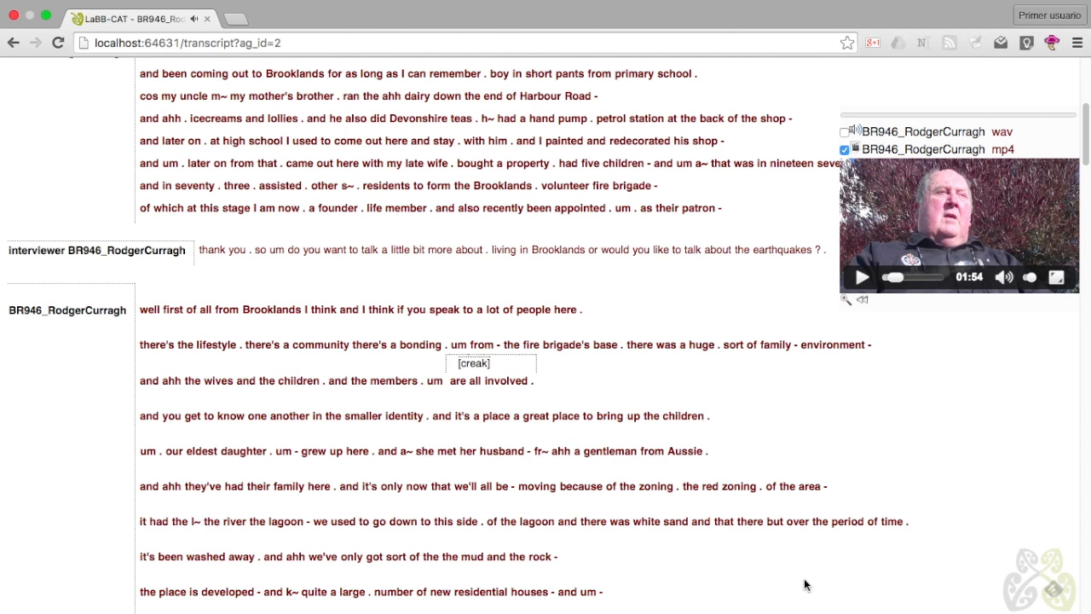
# Export the transcript as Text Only with Line Breaks set to true, saving the .txt file on the Desktop
pyautogui.scroll(5, 788, 560)
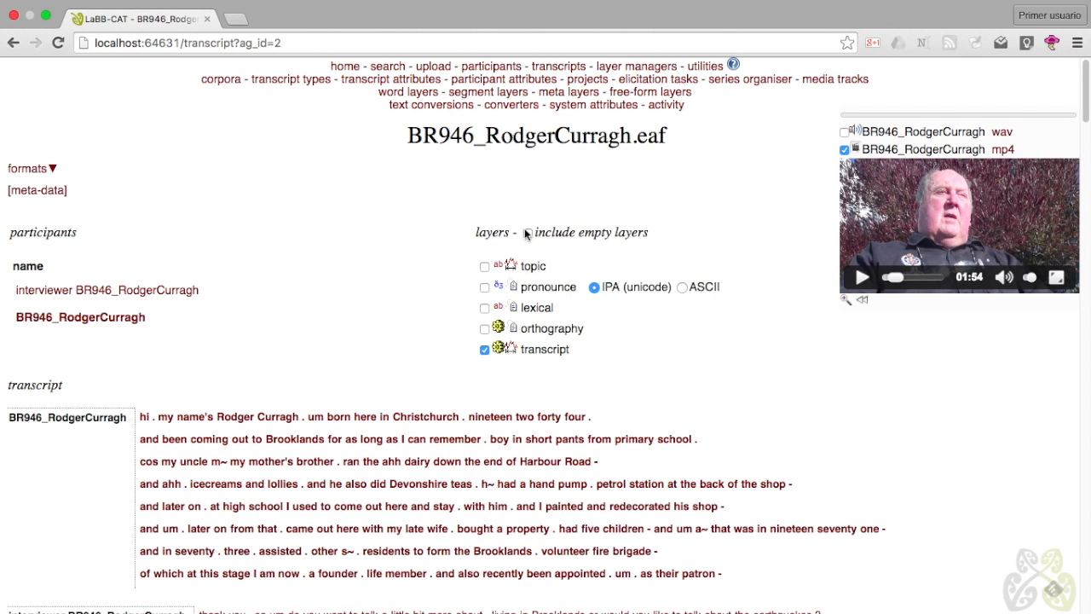
pyautogui.click(37, 173)
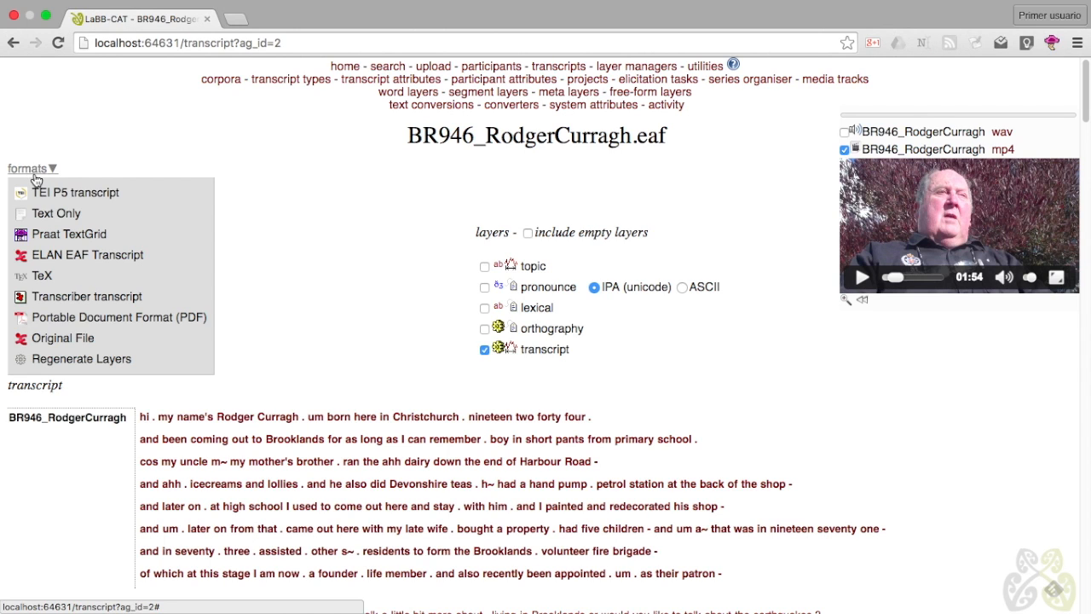
pyautogui.click(65, 217)
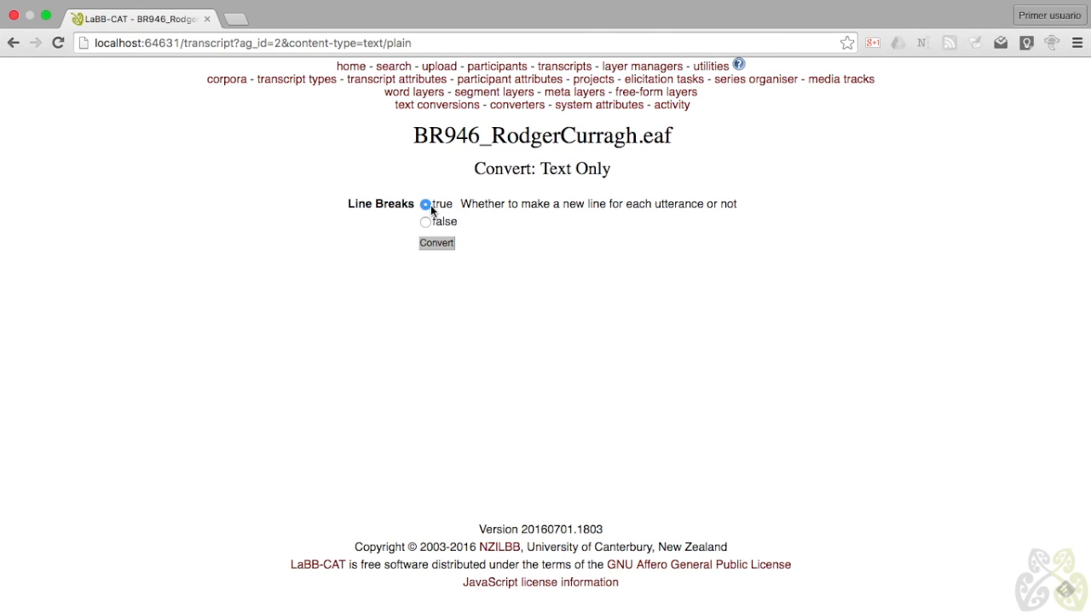
pyautogui.click(447, 245)
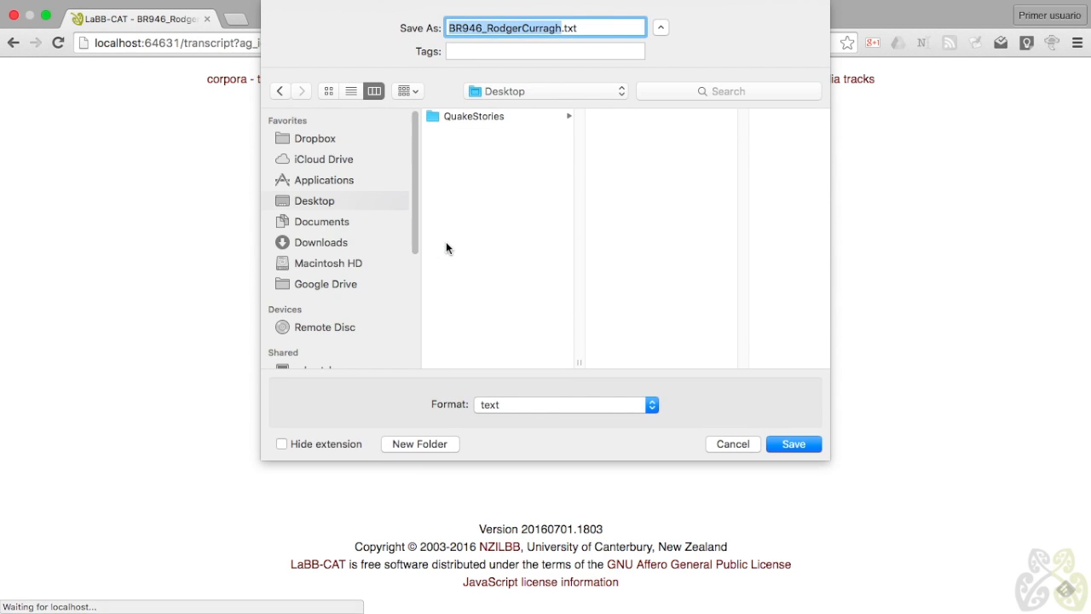
pyautogui.click(795, 439)
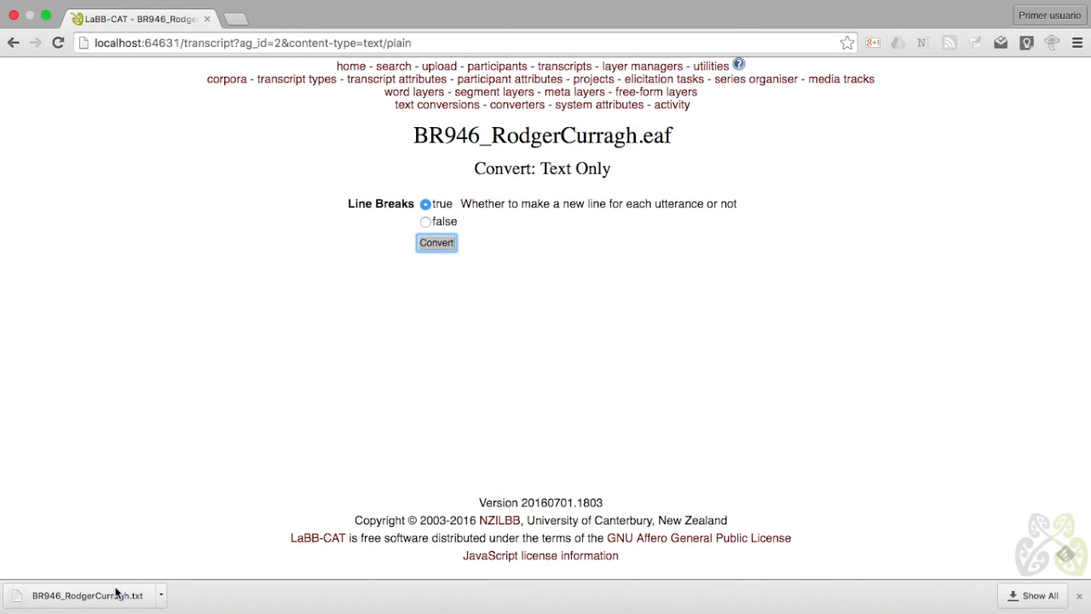
# Open the exported text file, enlarge its window to examine the transcript, and close it
pyautogui.click(105, 594)
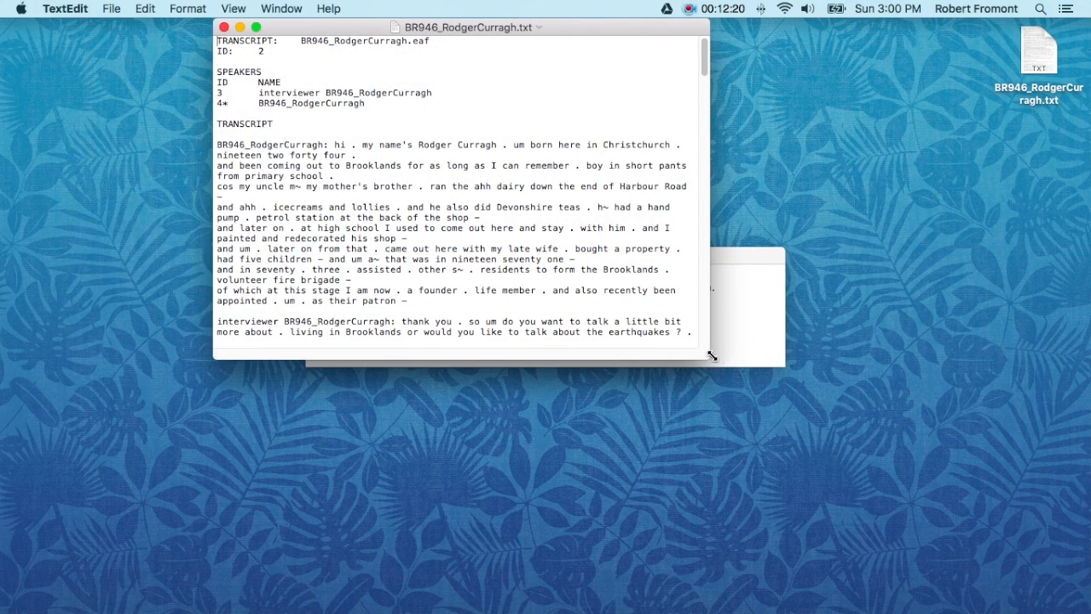
pyautogui.moveTo(708, 359); pyautogui.dragTo(1025, 495)
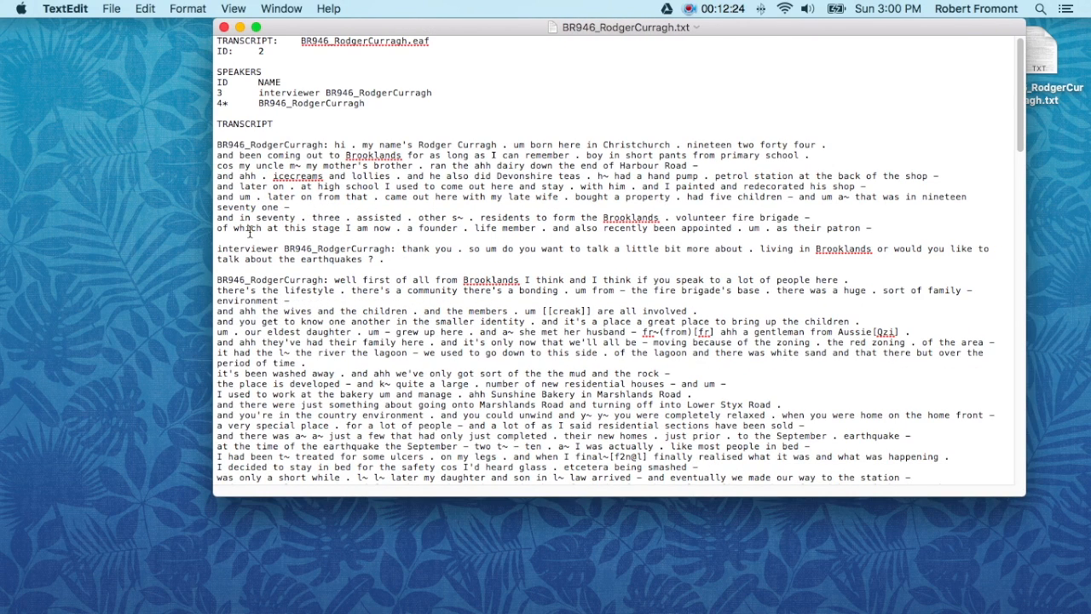
pyautogui.click(224, 27)
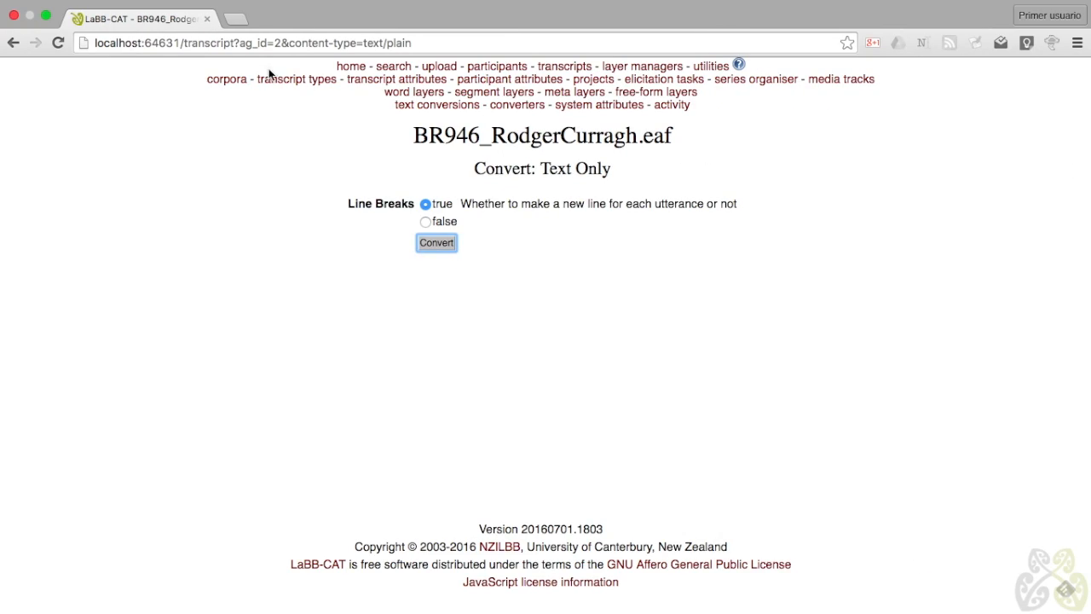
# Return to the BR946 transcript and export it as a Praat TextGrid saved on the Desktop
pyautogui.click(14, 42)
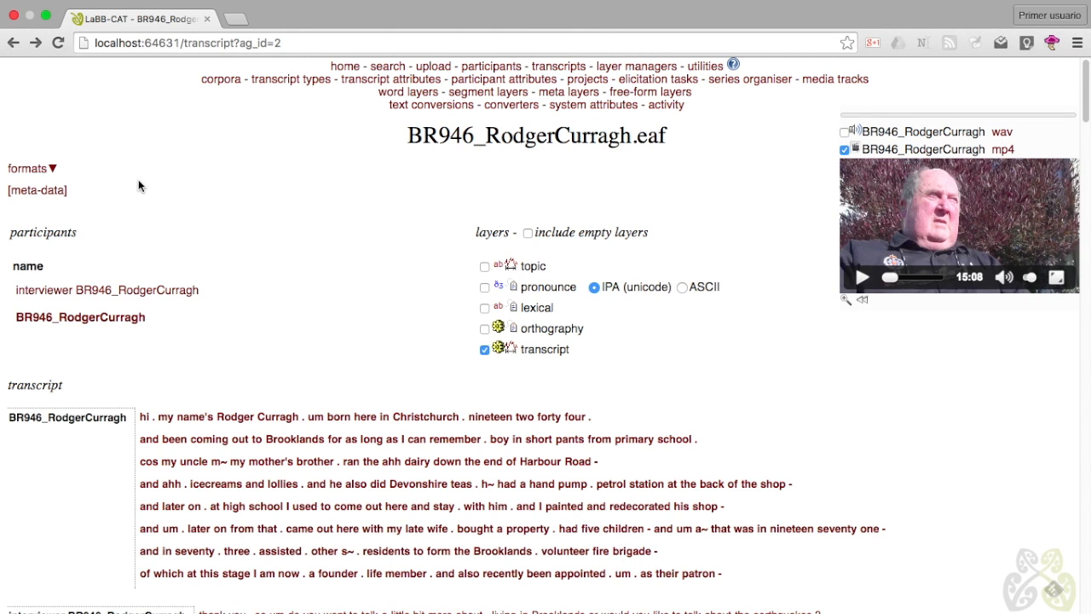
pyautogui.click(44, 169)
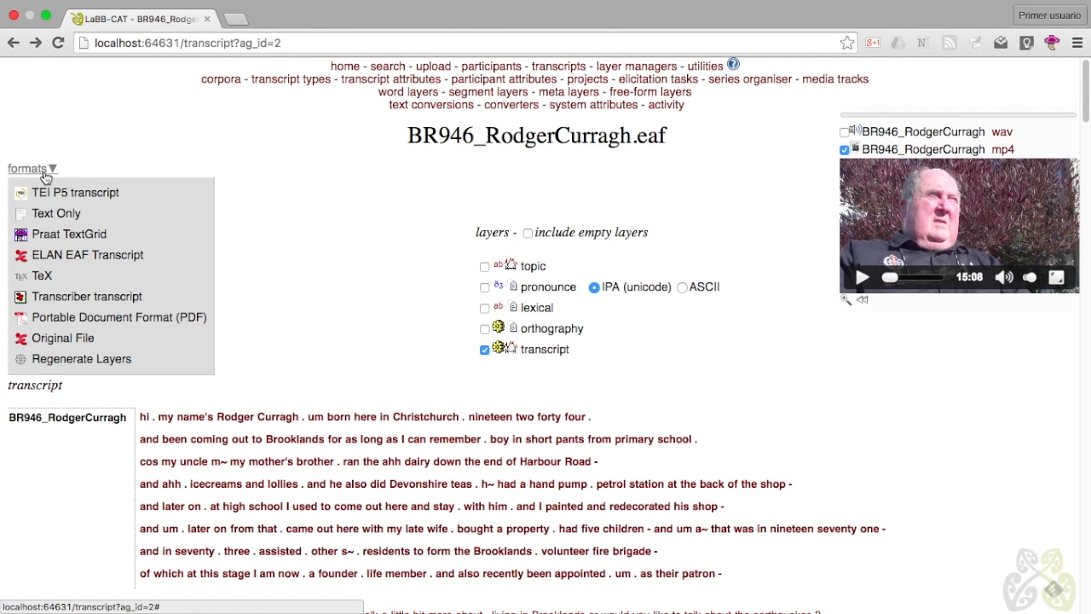
pyautogui.click(91, 239)
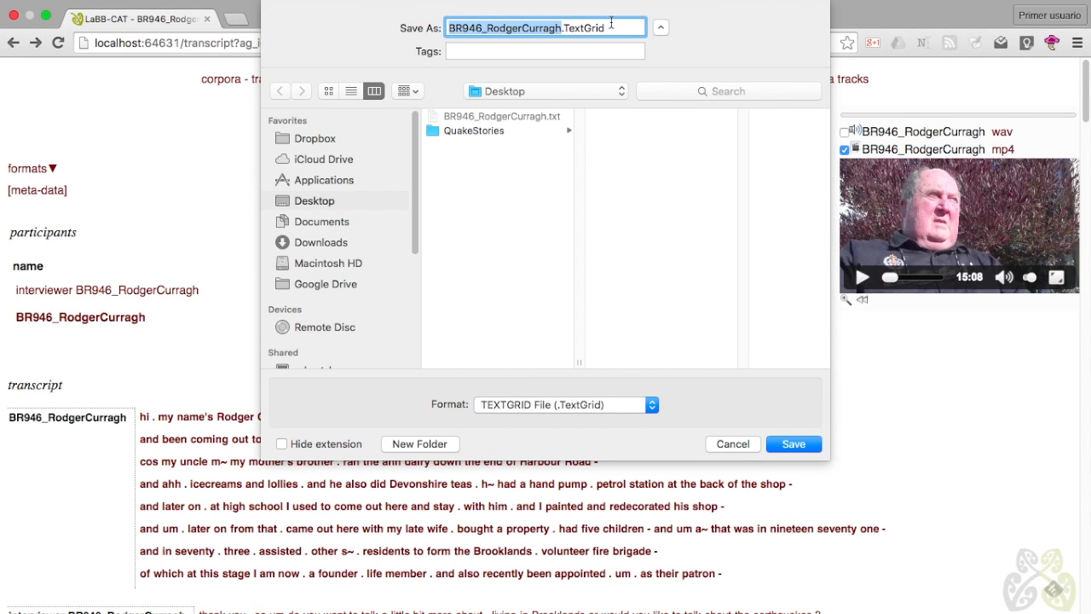
pyautogui.click(799, 445)
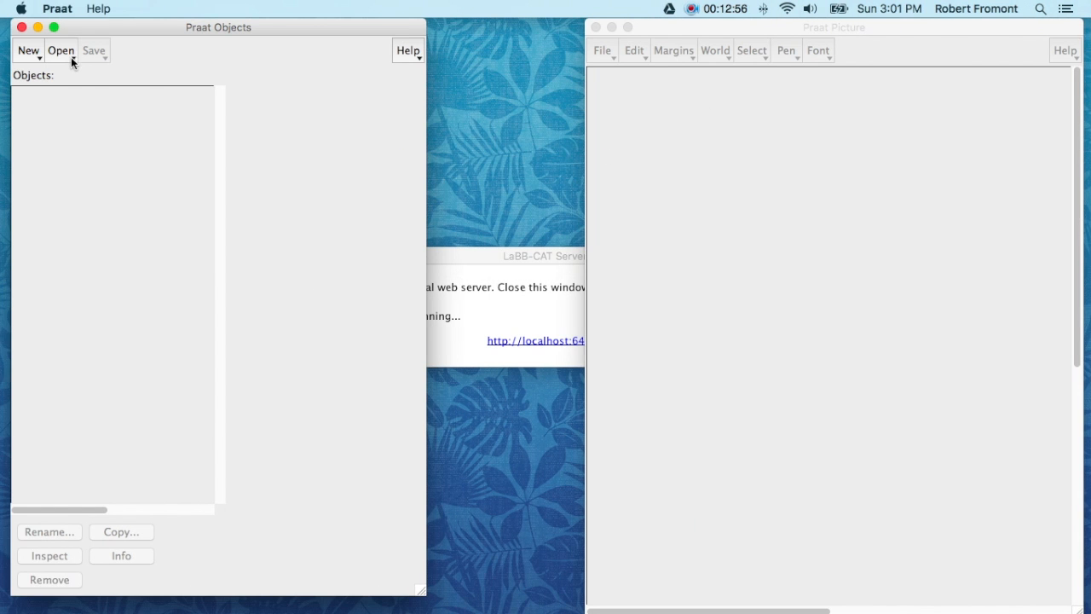
# In Praat, read the exported BR946 TextGrid from the Desktop and open it for viewing and editing without sound
pyautogui.click(71, 56)
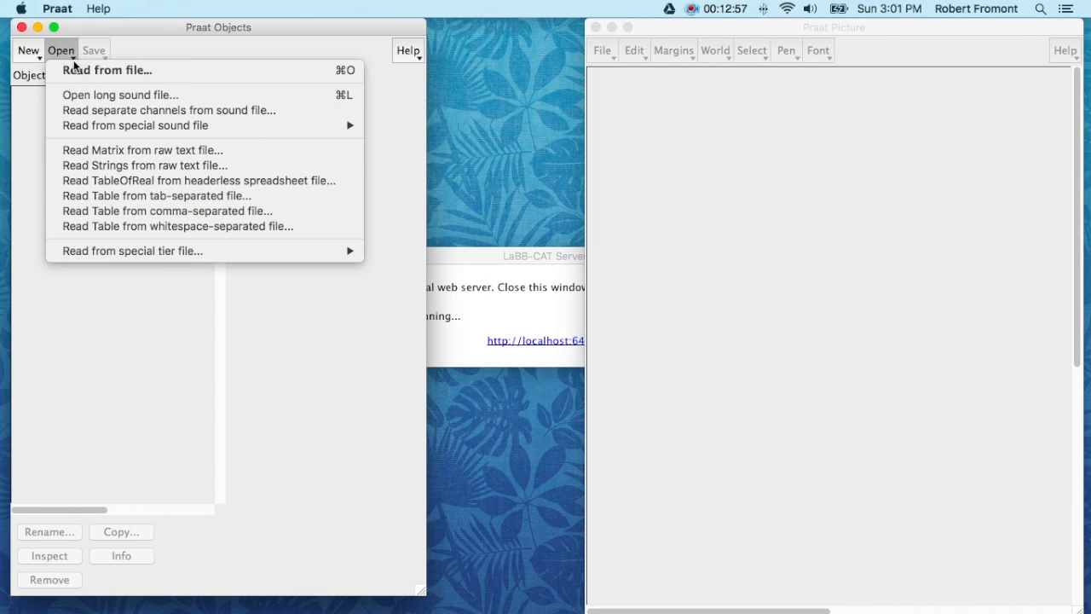
pyautogui.click(75, 68)
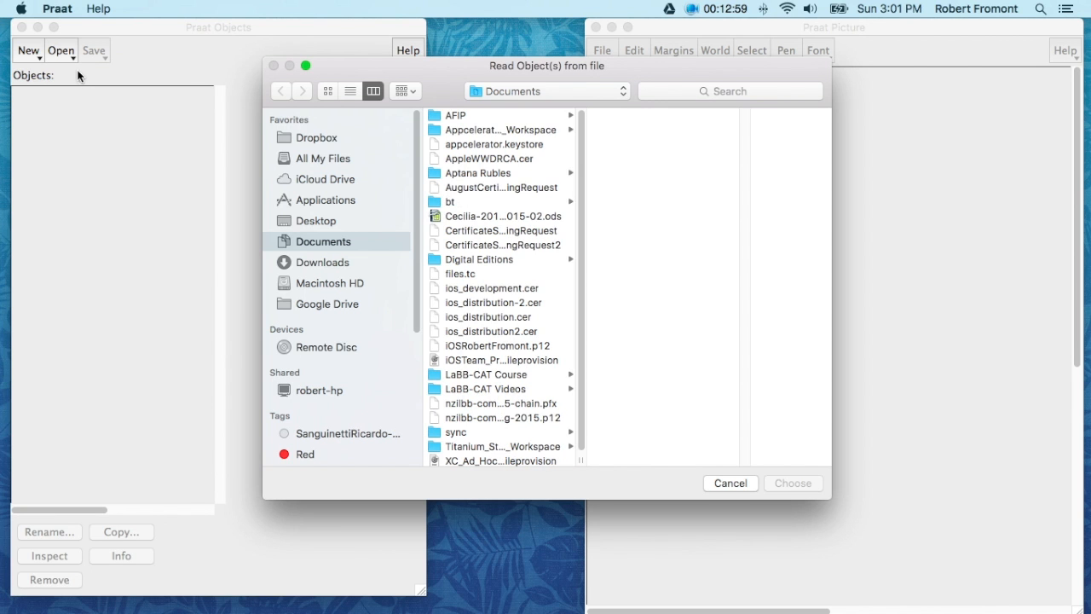
pyautogui.click(320, 218)
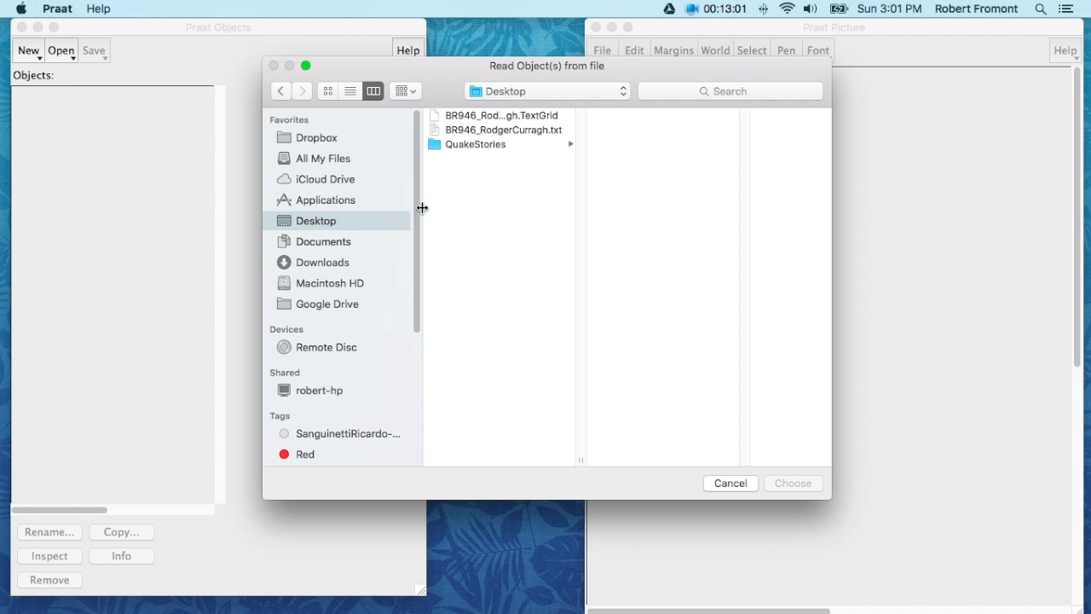
pyautogui.click(535, 118)
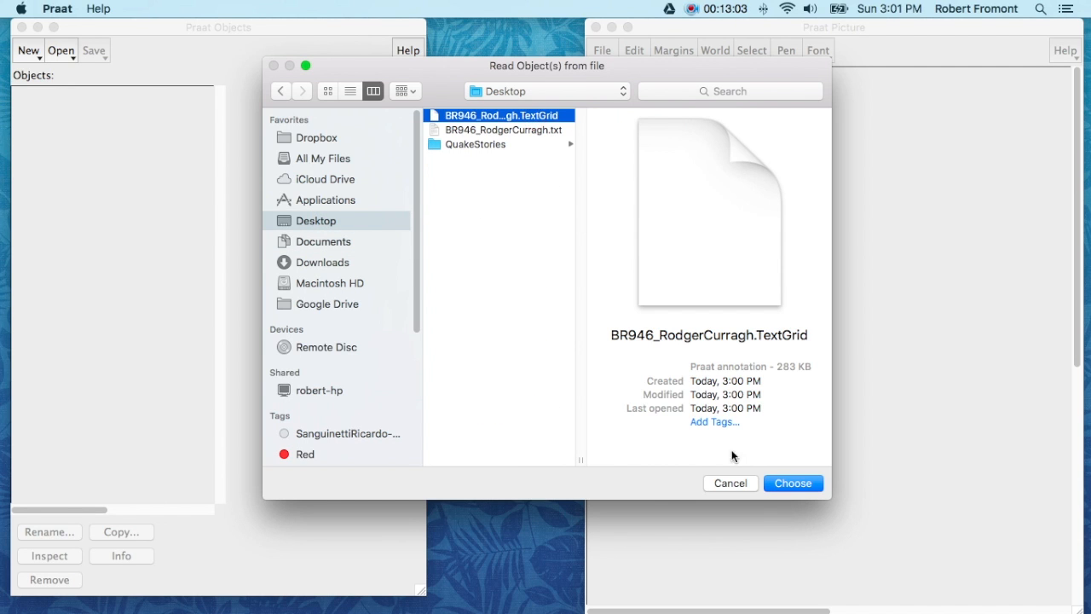
pyautogui.click(789, 483)
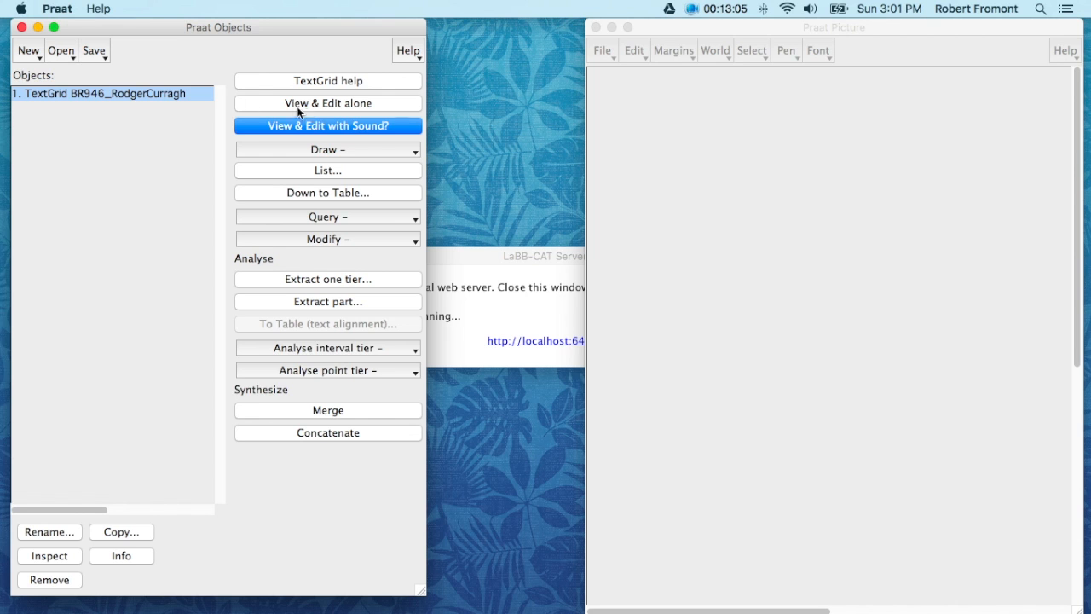
pyautogui.click(340, 106)
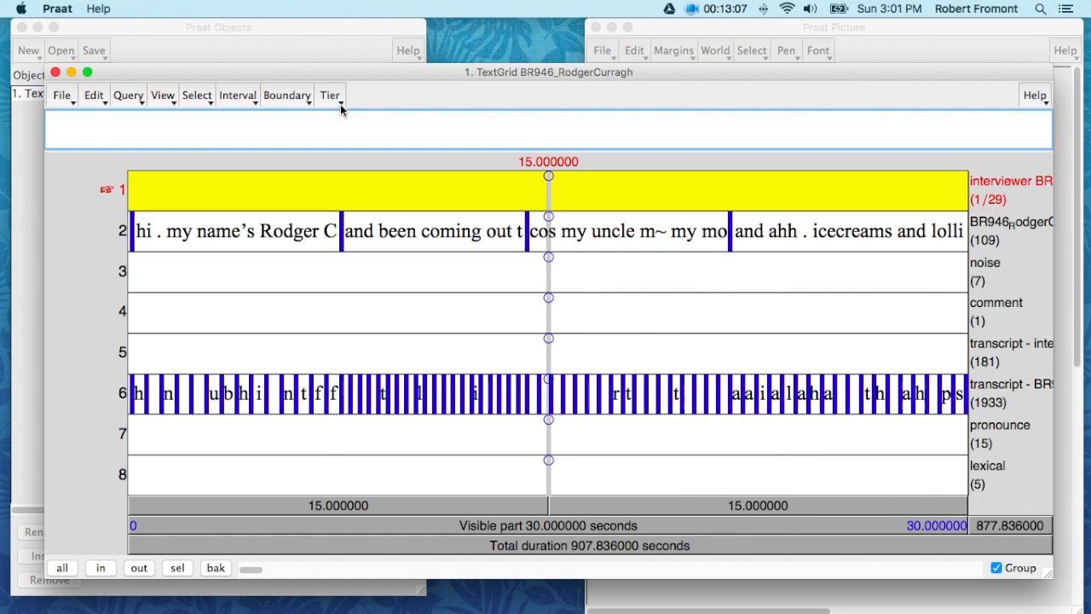
# Examine the word intervals from "at" to "now" on the participant's transcript tier, about a minute into the BR946 TextGrid
pyautogui.moveTo(249, 571); pyautogui.dragTo(300, 565)
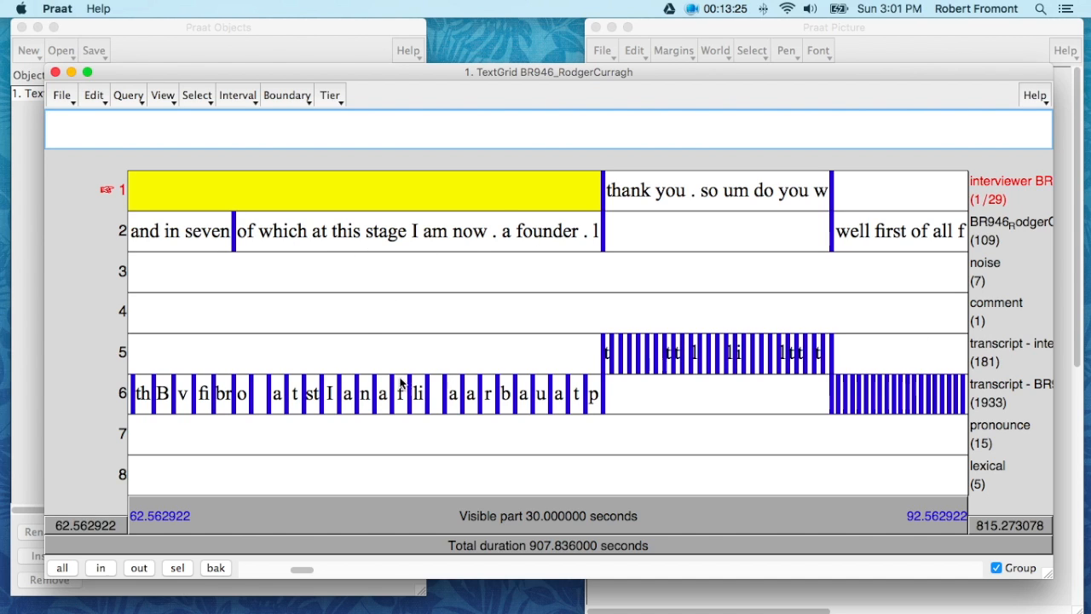
pyautogui.click(280, 395)
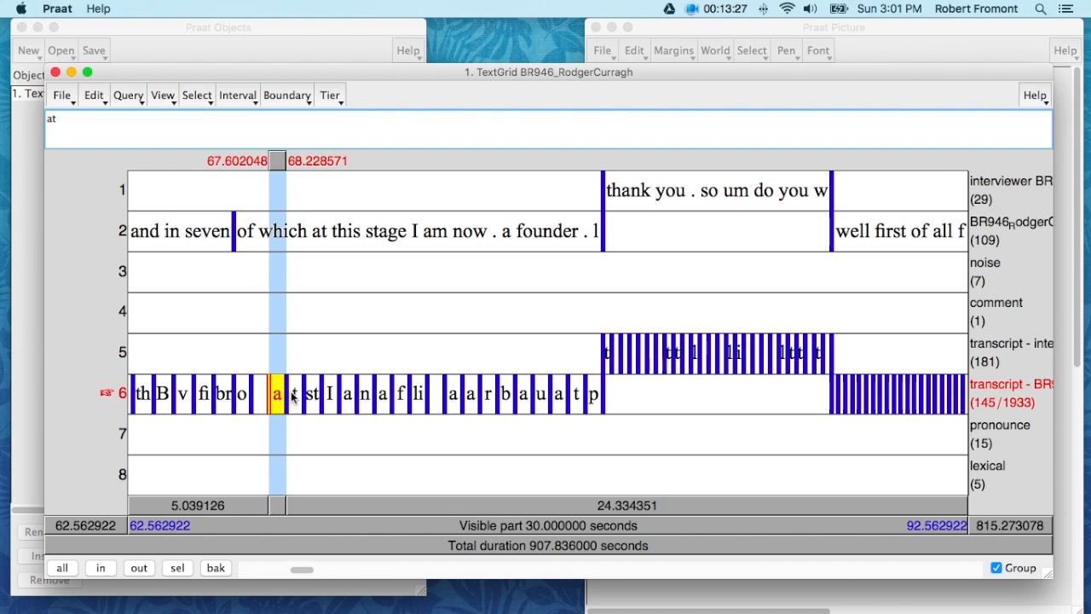
pyautogui.click(292, 394)
pyautogui.click(312, 396)
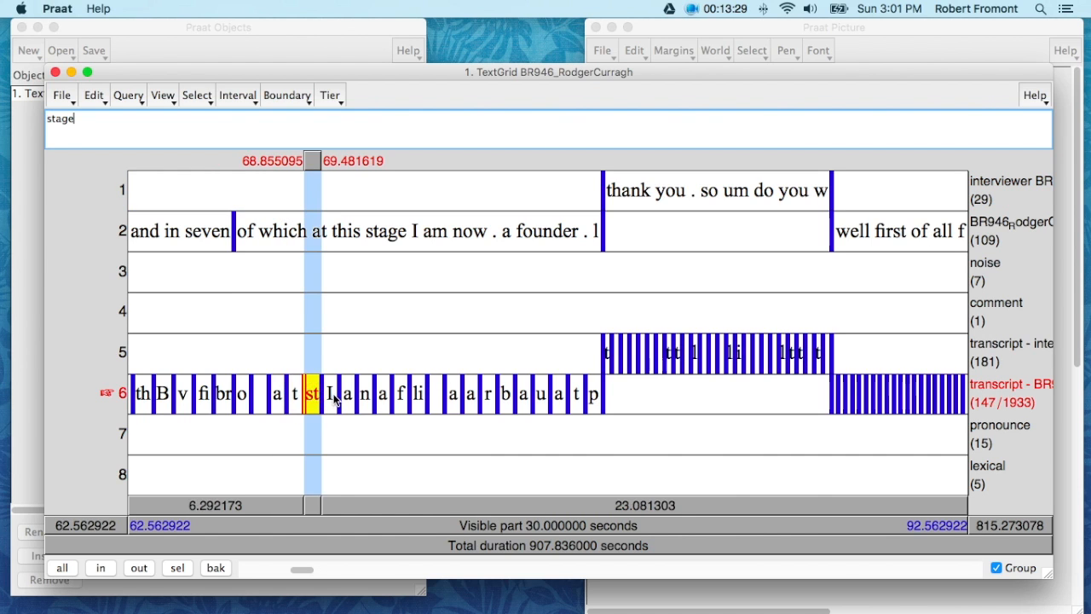
pyautogui.click(332, 397)
pyautogui.click(348, 398)
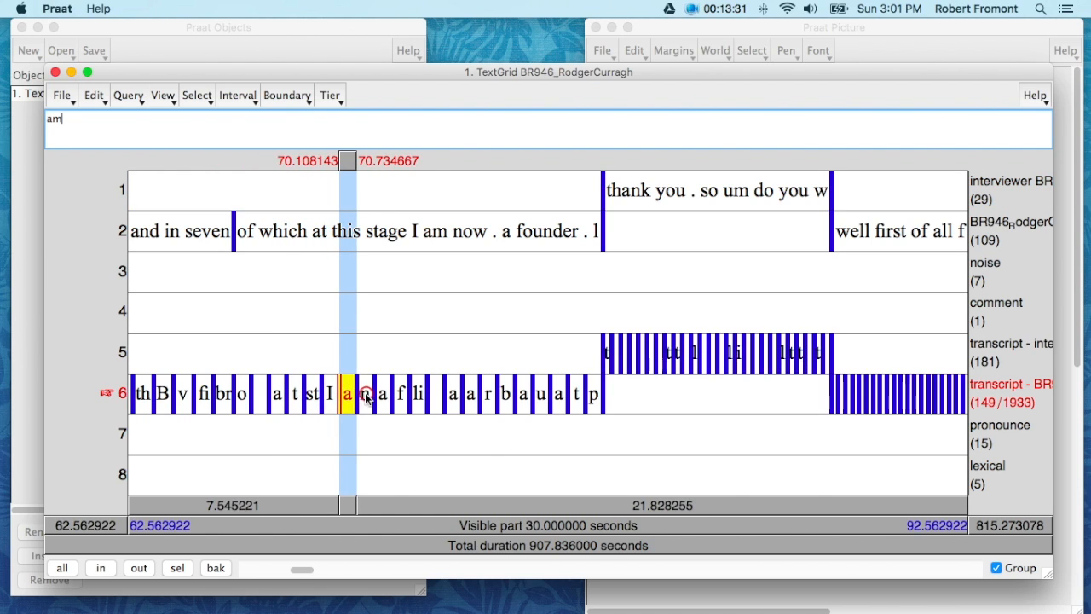
pyautogui.click(366, 397)
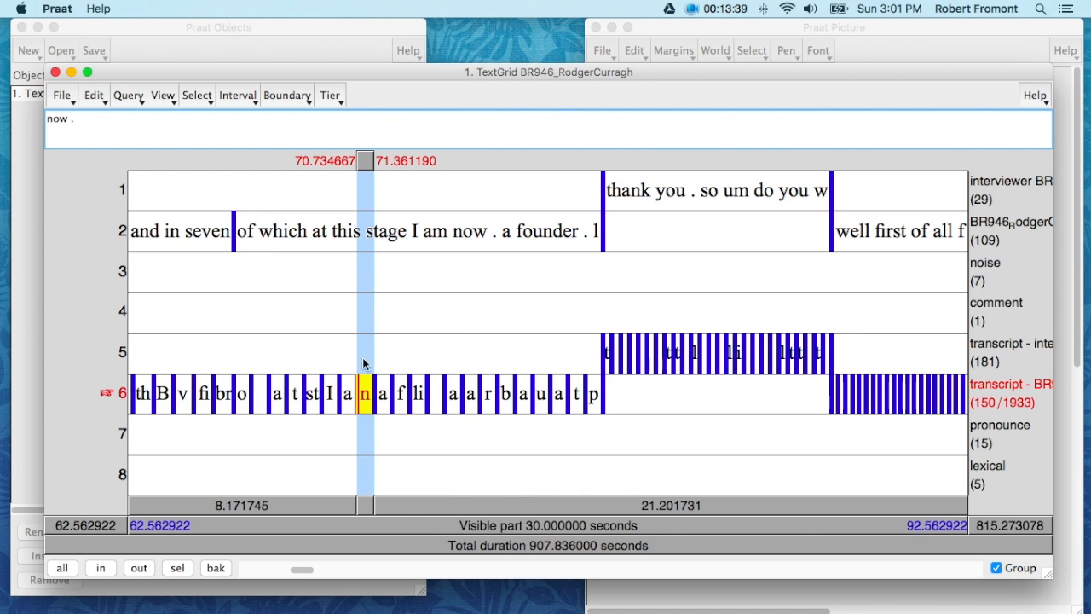
# Examine the participant and interviewer utterance tiers and the noise, comment, pronounce and lexical tiers, and close the TextGrid window
pyautogui.click(555, 229)
pyautogui.click(709, 195)
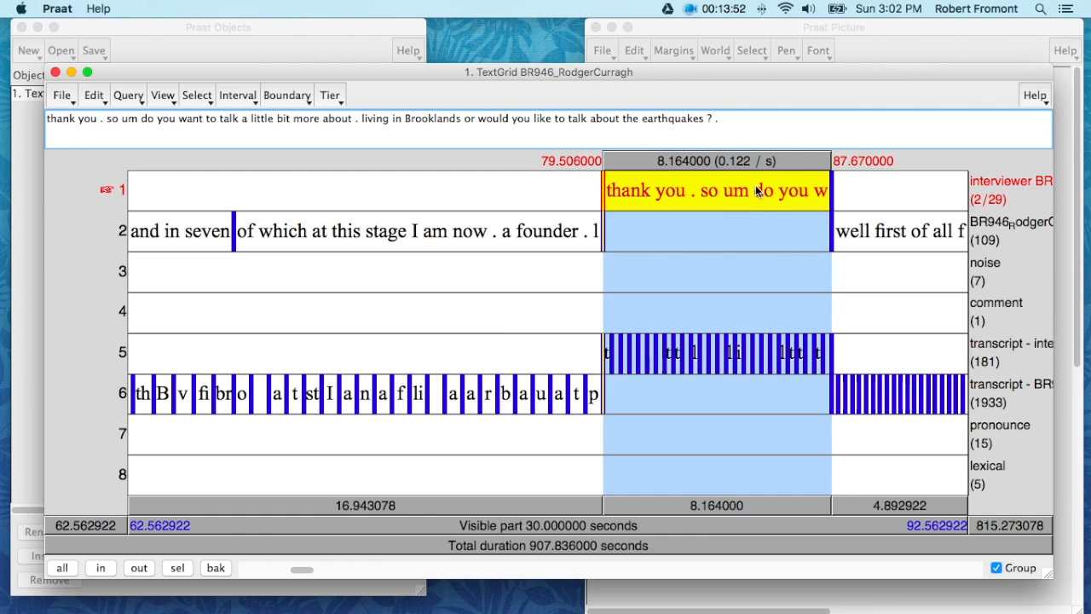
pyautogui.click(877, 271)
pyautogui.click(937, 317)
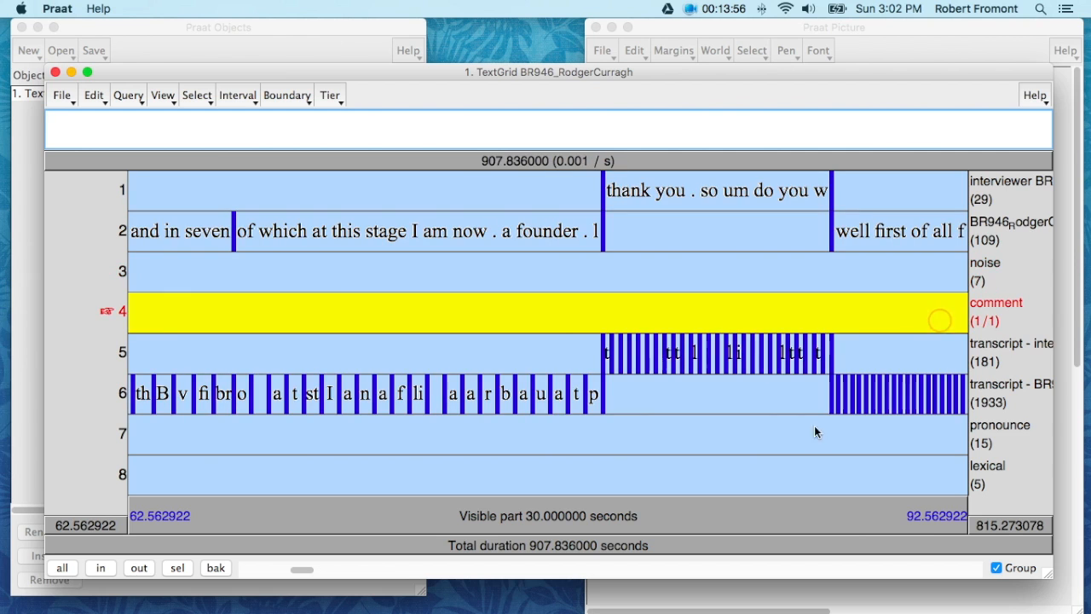
pyautogui.click(789, 436)
pyautogui.click(775, 473)
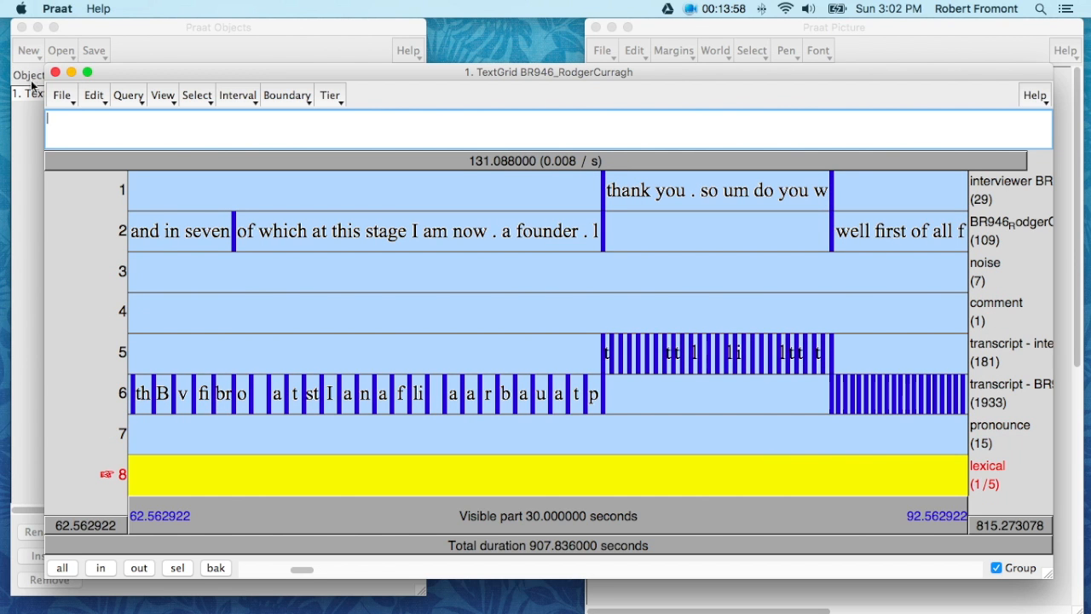
pyautogui.click(56, 74)
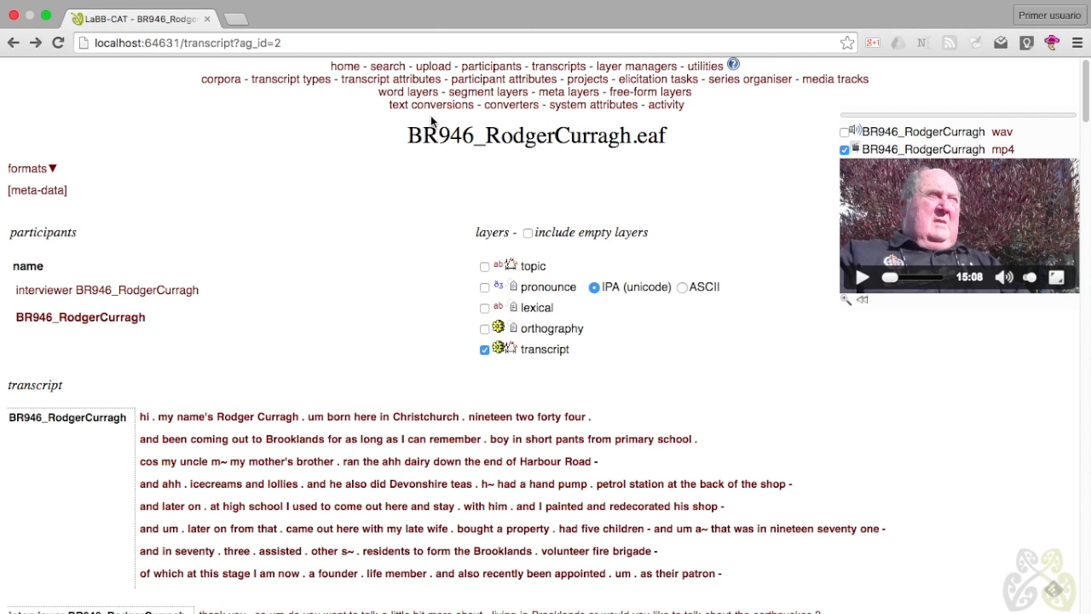
# From LaBB-CAT's upload page in Chrome, save the batch uploader file transcriptuploader.jnlp on the Desktop and try to open it
pyautogui.click(438, 70)
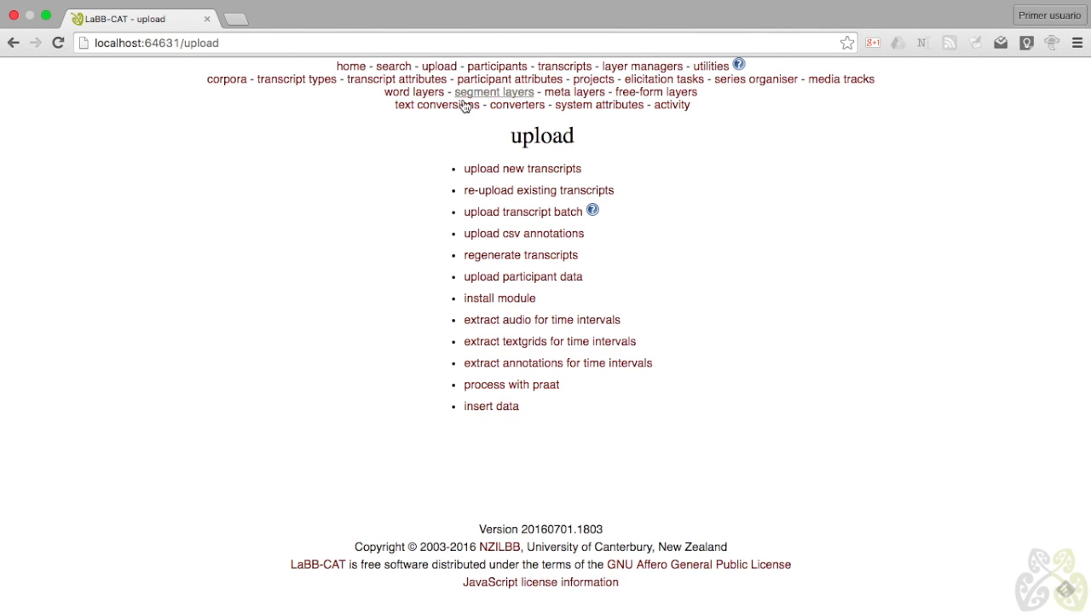
pyautogui.click(541, 219)
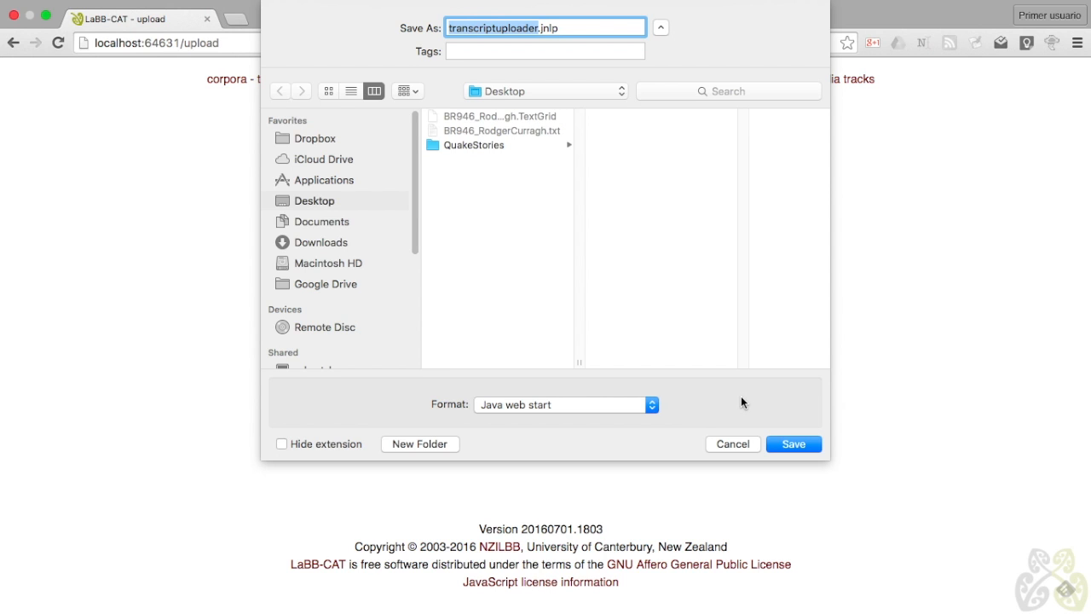
pyautogui.click(791, 443)
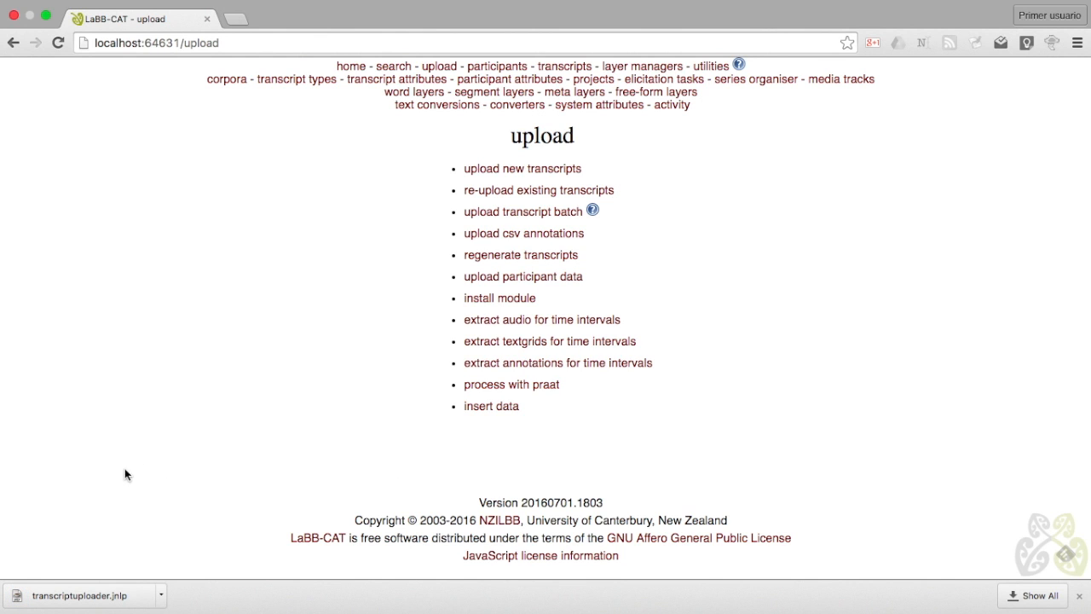
pyautogui.click(78, 599)
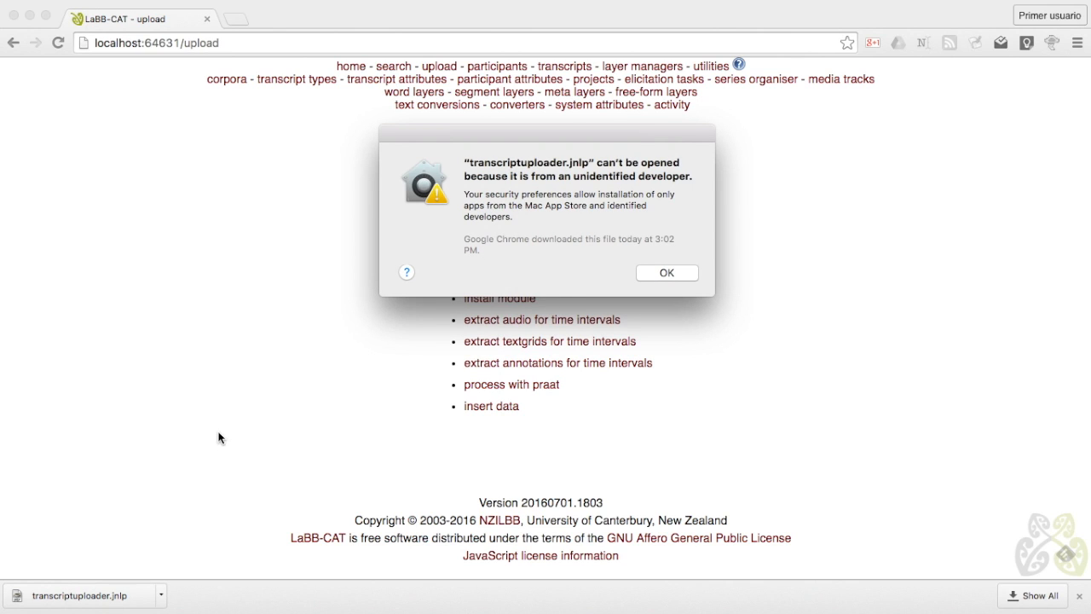
pyautogui.click(683, 274)
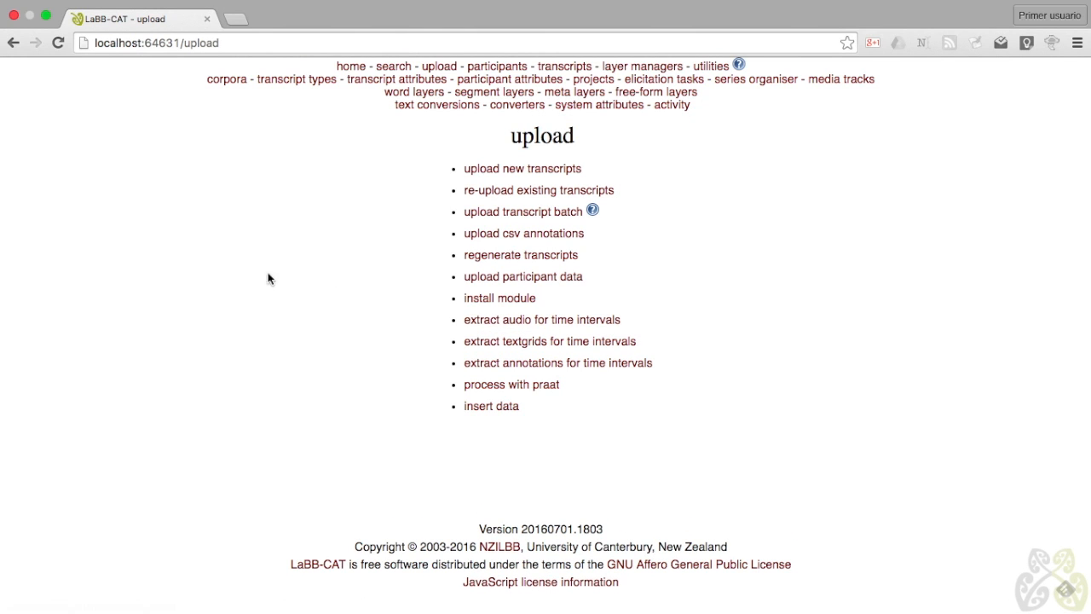
# Allow the blocked transcriptuploader.jnlp to open anyway in the Security & Privacy settings, launch it, and close System Preferences
pyautogui.click(21, 9)
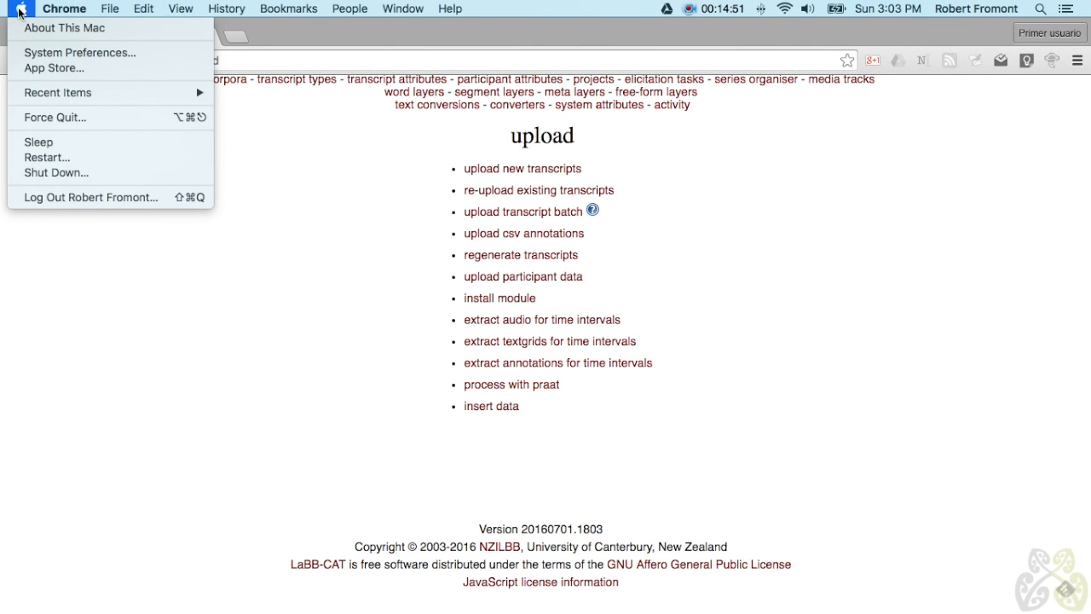
pyautogui.click(80, 54)
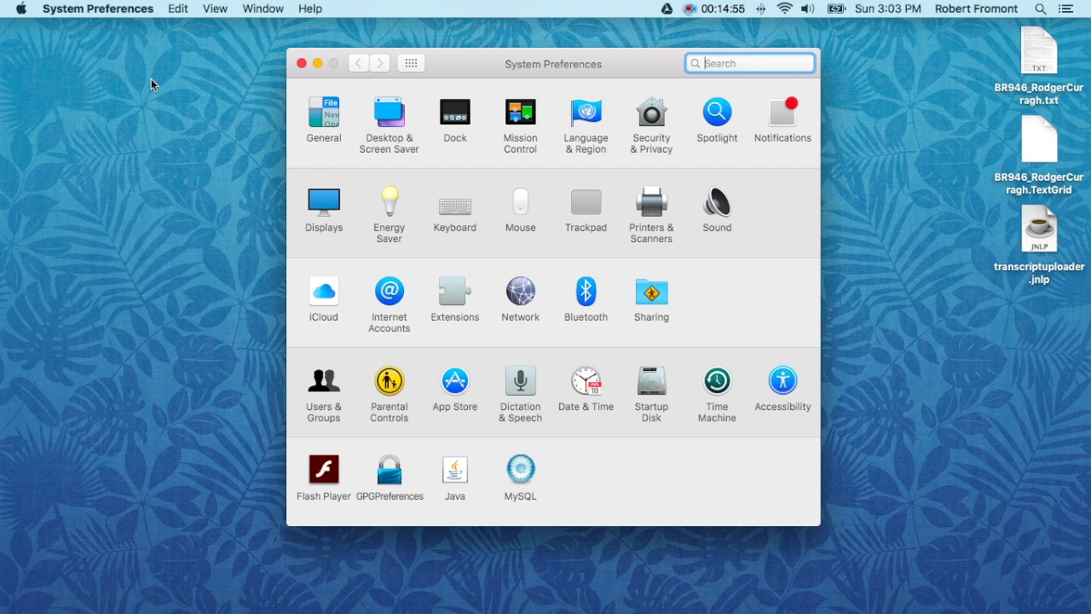
pyautogui.click(659, 121)
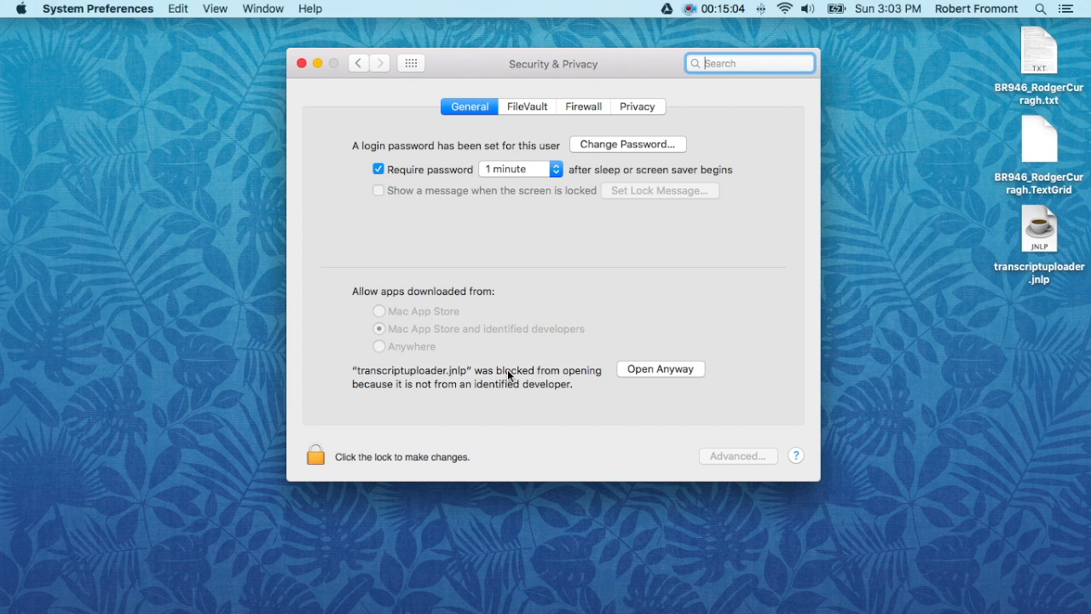
pyautogui.click(666, 375)
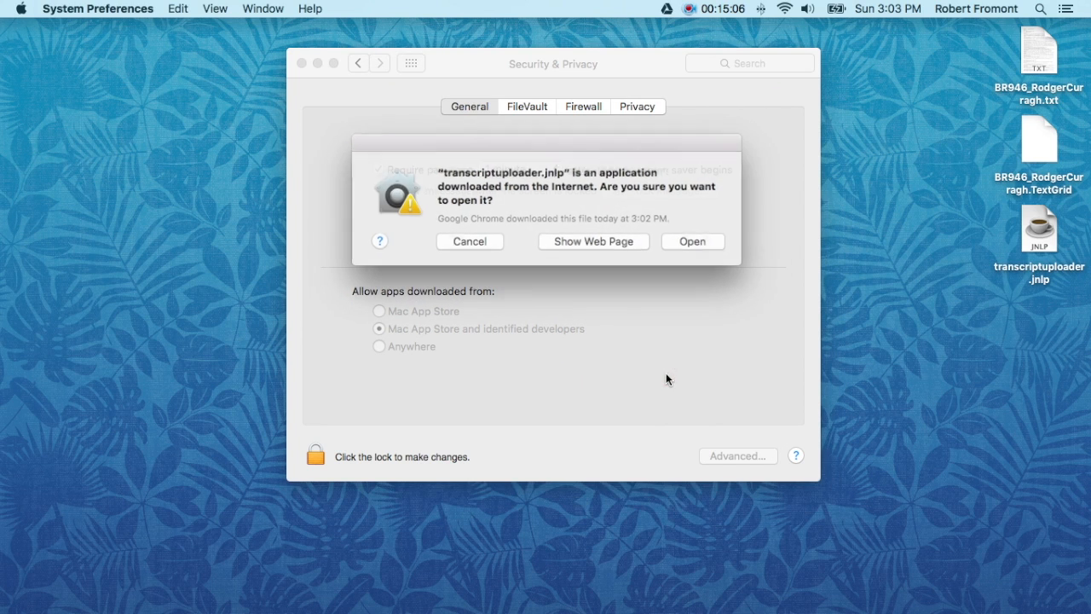
pyautogui.click(697, 244)
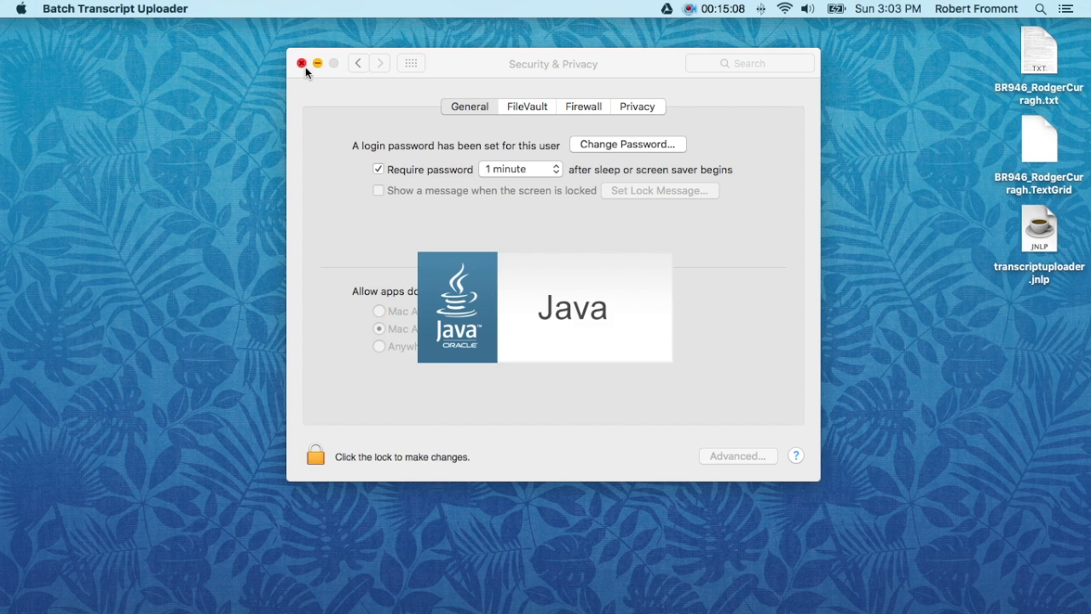
pyautogui.click(303, 65)
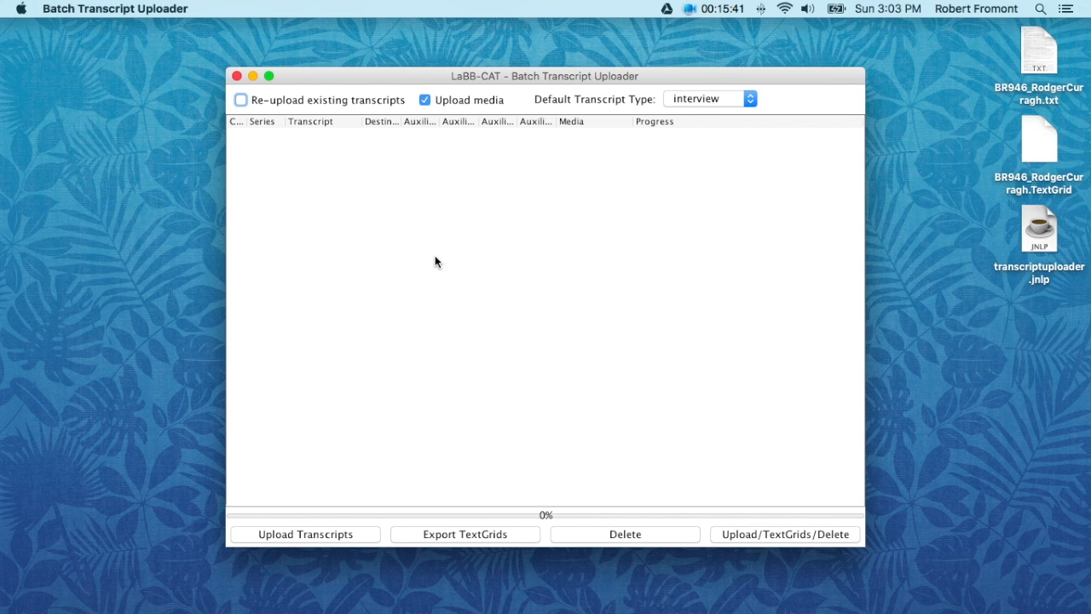
# Start adding transcripts to the batch and browse QuakeStories on the Desktop down to its Interview/QB folder to examine the files
pyautogui.rightClick(408, 251)
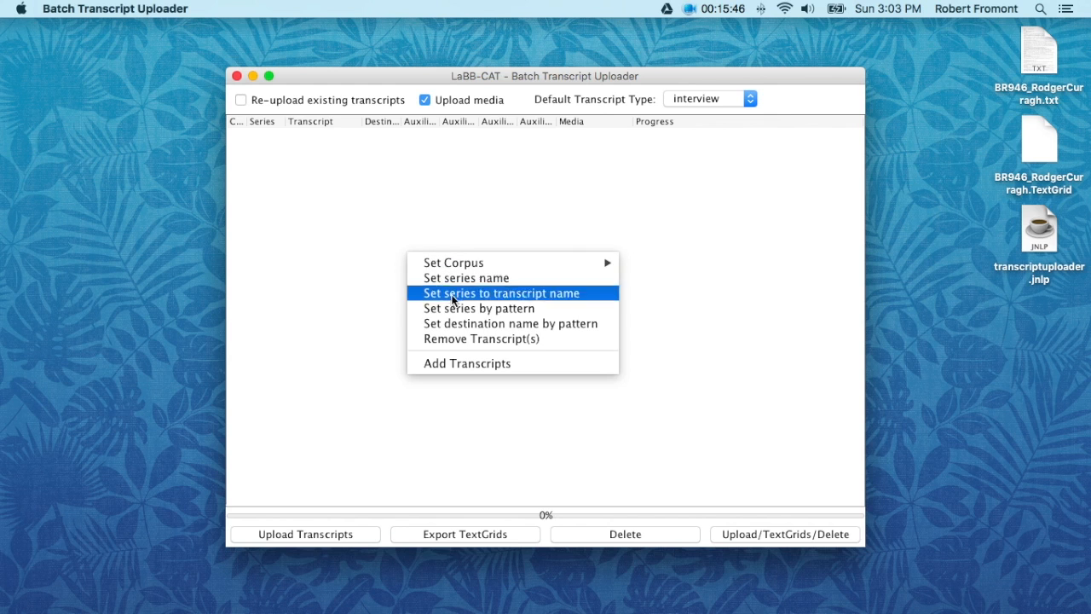
pyautogui.click(468, 364)
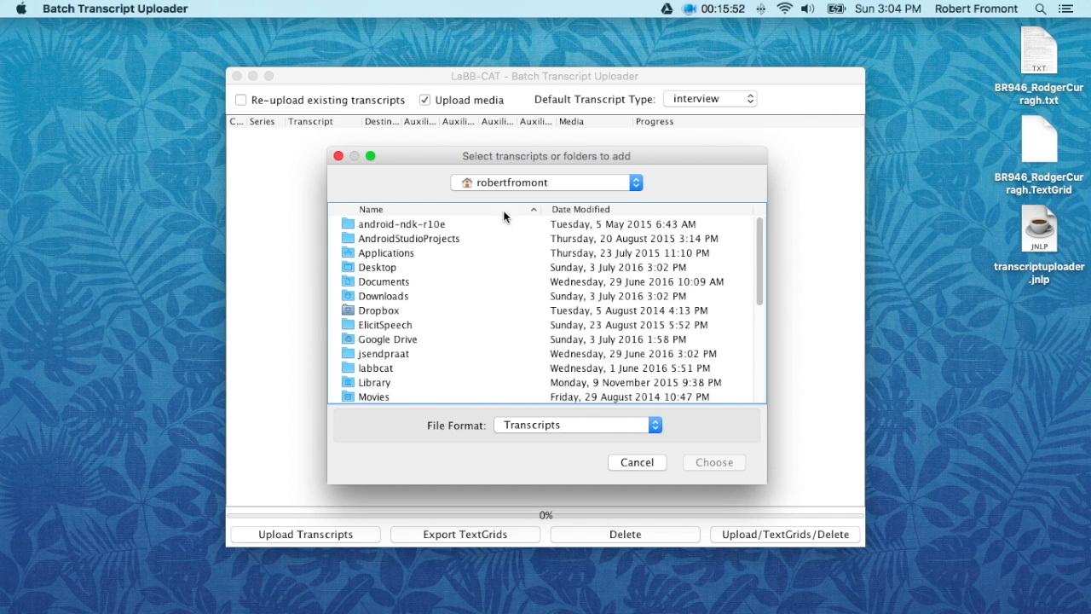
pyautogui.click(383, 269)
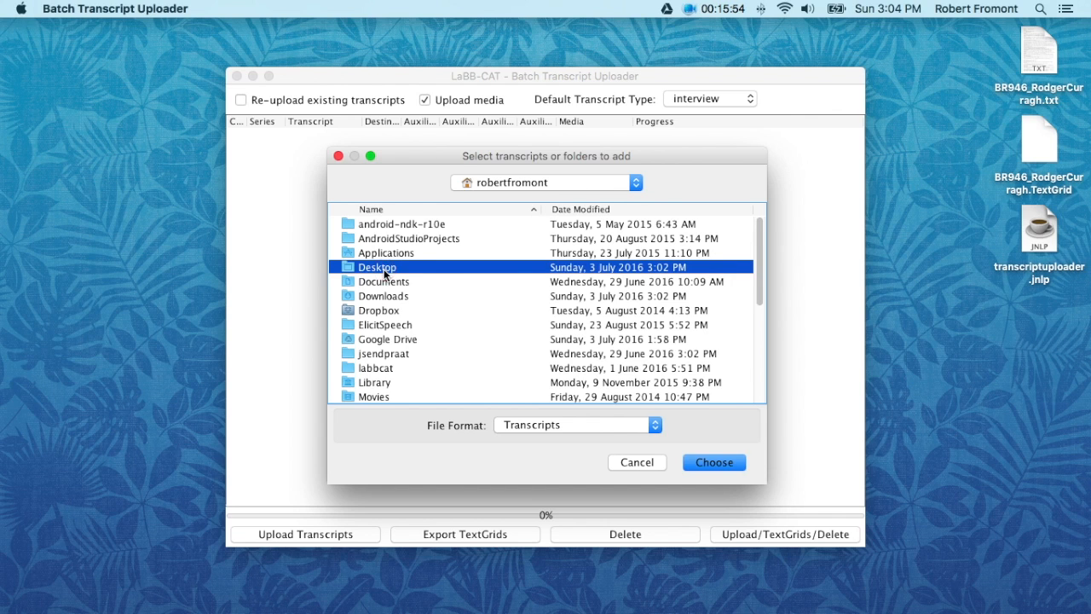
pyautogui.doubleClick(384, 268)
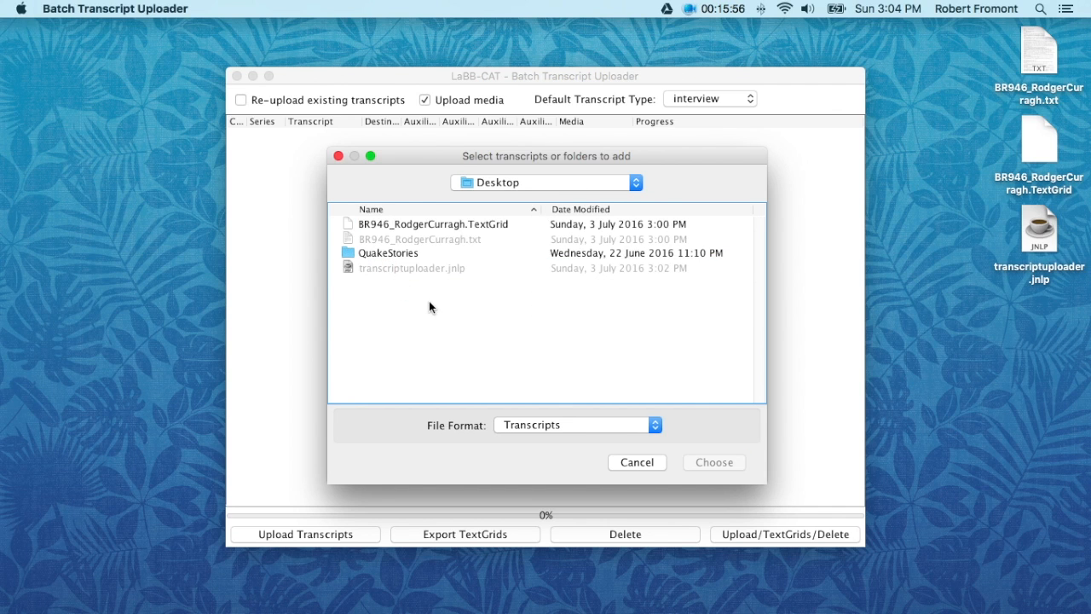
pyautogui.click(376, 252)
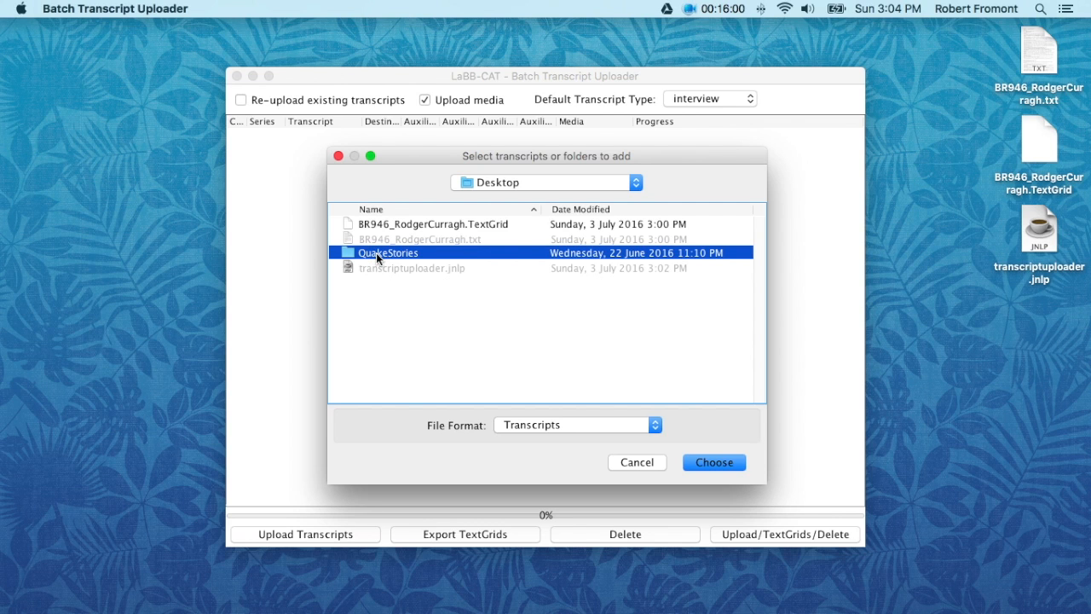
pyautogui.doubleClick(376, 252)
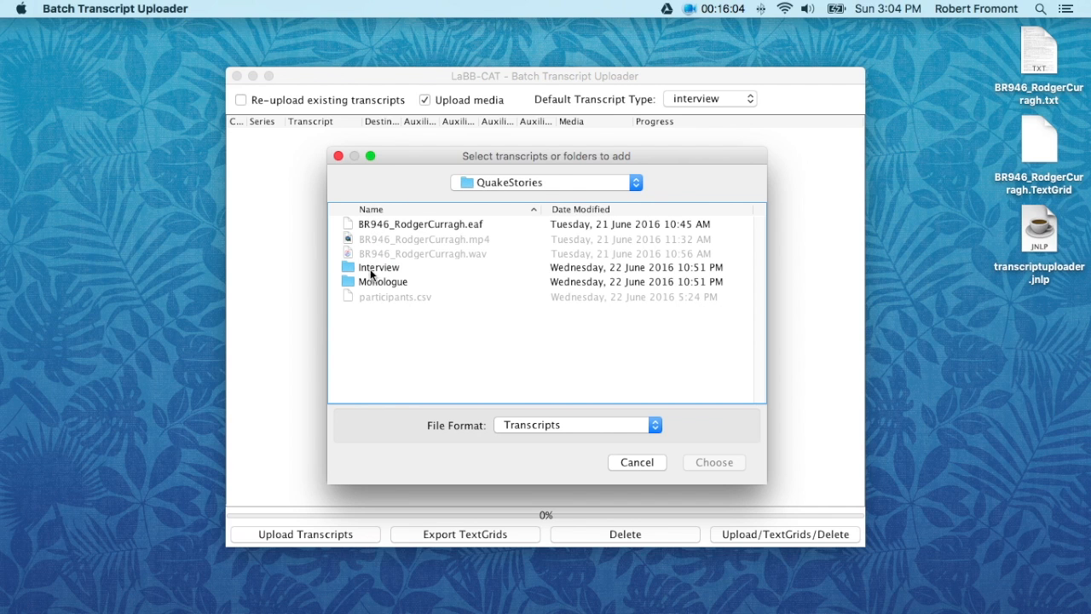
pyautogui.doubleClick(380, 267)
pyautogui.doubleClick(377, 226)
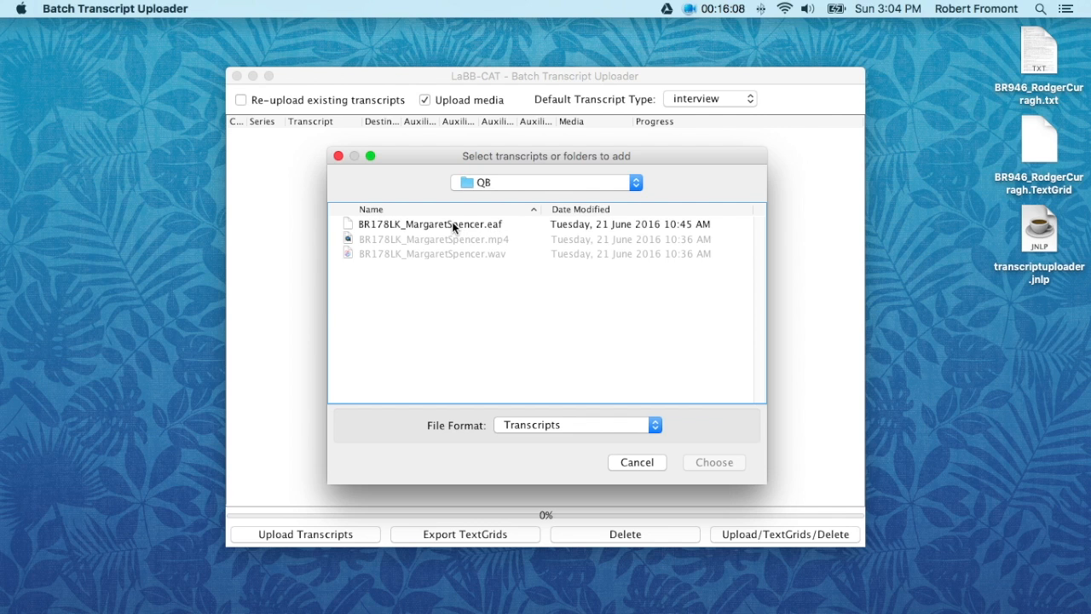
# Go back to the Desktop in the file chooser and add the entire QuakeStories folder to the batch
pyautogui.click(636, 182)
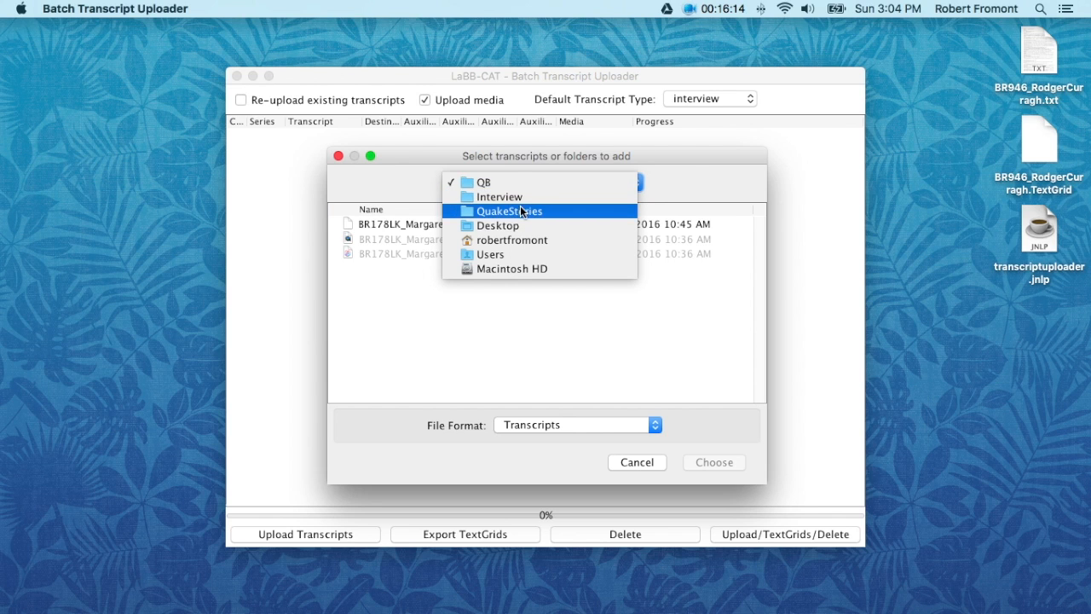
pyautogui.click(504, 224)
pyautogui.click(384, 253)
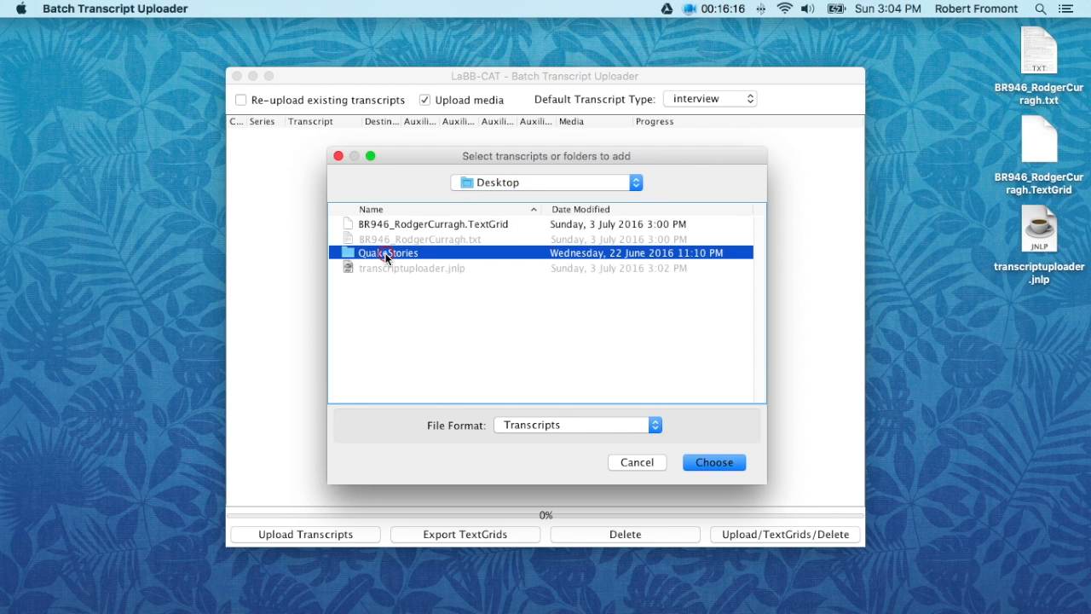
pyautogui.click(696, 461)
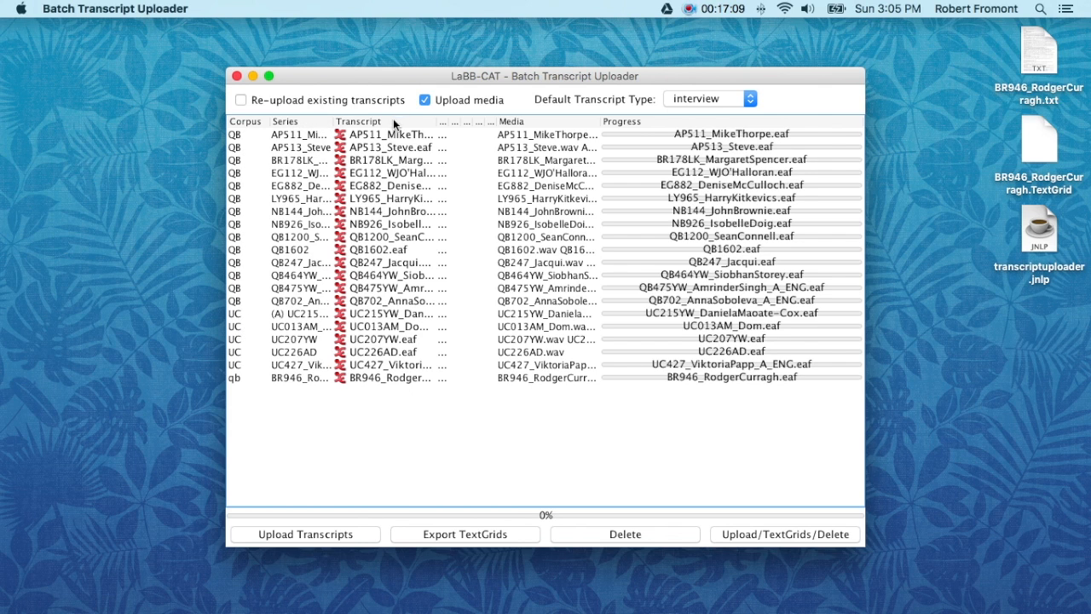
# Set the default transcript type to monologue and upload all the listed transcripts with their media
pyautogui.moveTo(437, 123); pyautogui.dragTo(461, 125)
pyautogui.moveTo(634, 121)
pyautogui.mouseDown()
pyautogui.moveTo(765, 122)
pyautogui.moveTo(642, 125)
pyautogui.mouseUp()
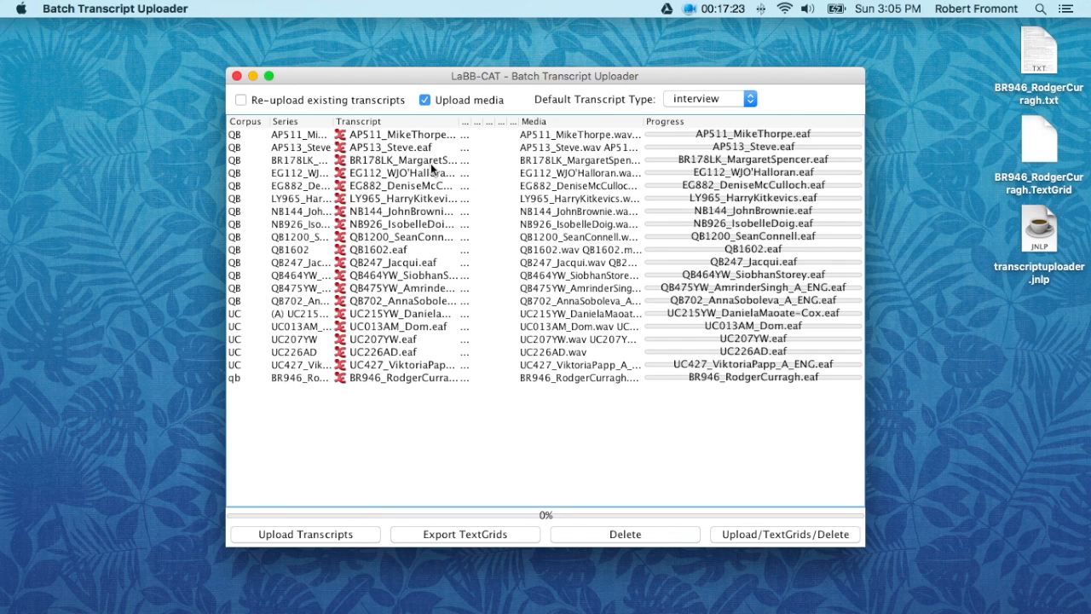
pyautogui.click(751, 100)
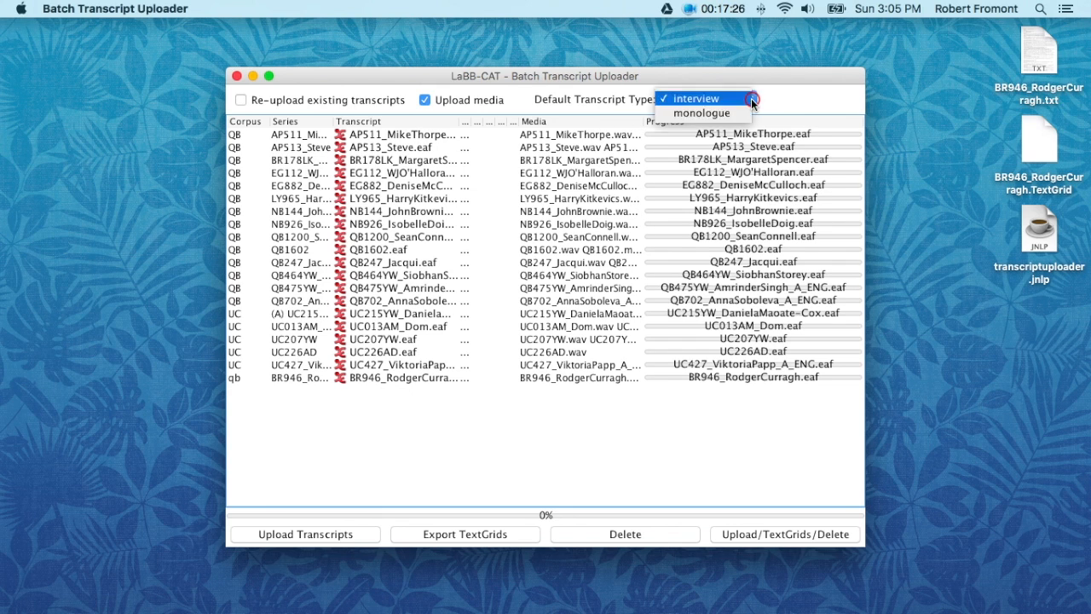
pyautogui.click(702, 114)
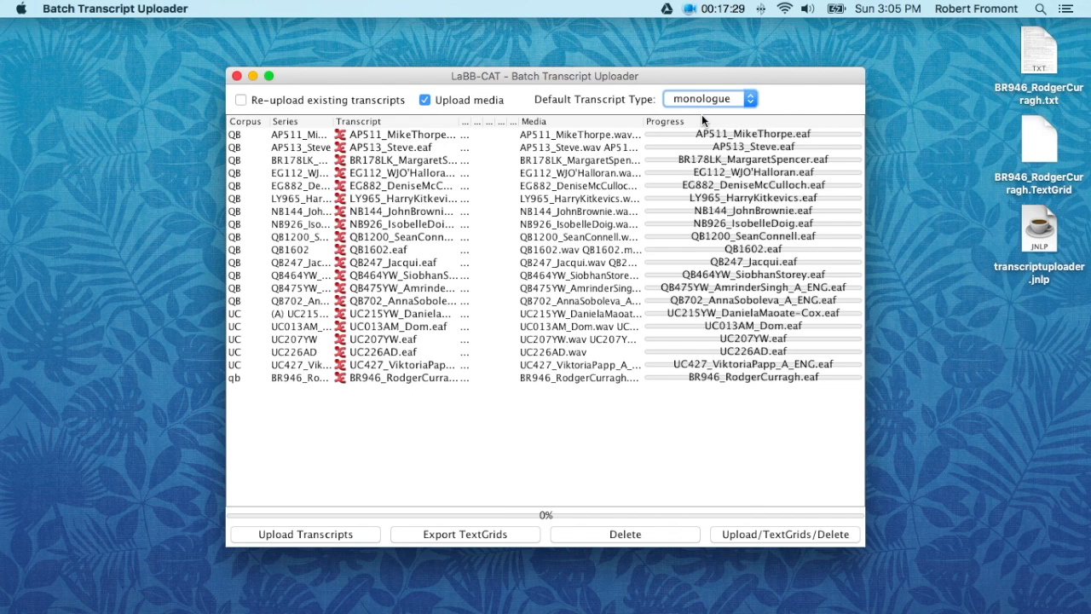
pyautogui.click(326, 534)
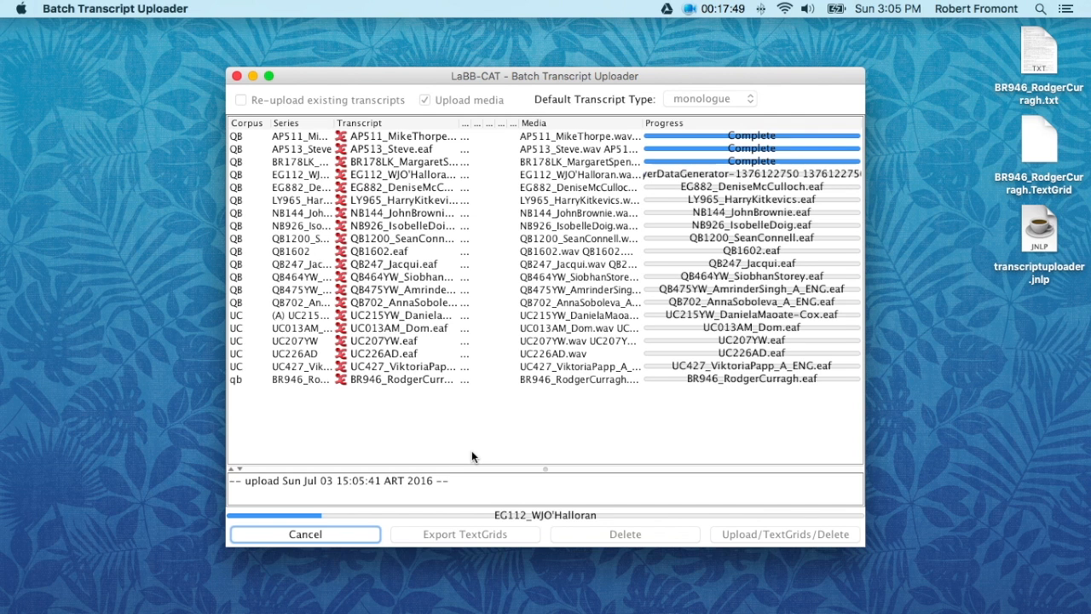
# Switch to Chrome and open the online help for uploading a transcript batch
pyautogui.press('super+Tab')
pyautogui.press('super+Tab')
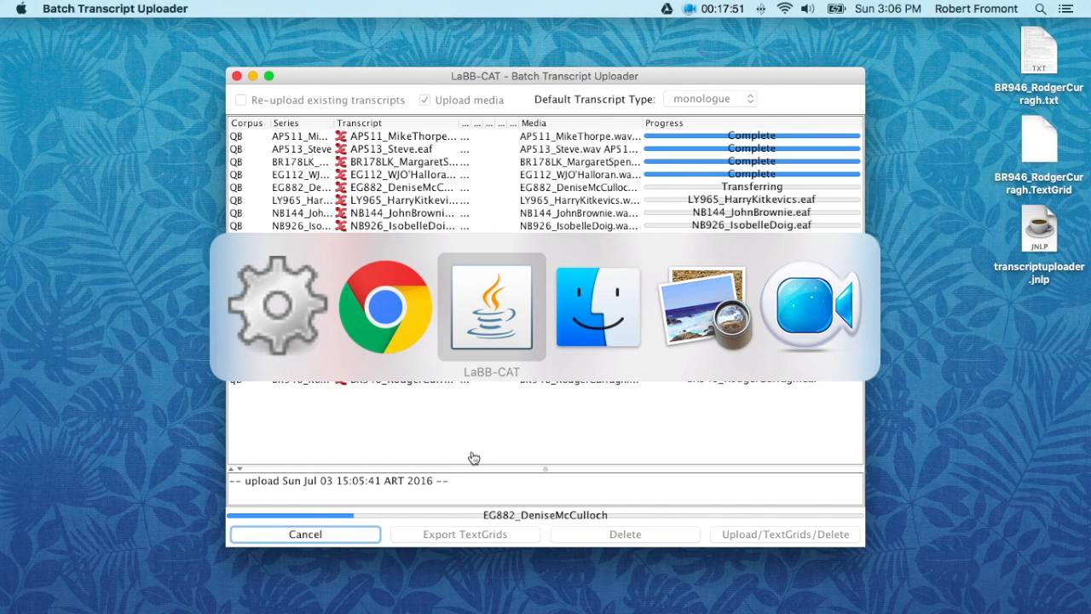
pyautogui.press('super+Tab')
pyautogui.press('super+Tab')
pyautogui.press('super+Tab')
pyautogui.press('super+Tab')
pyautogui.press('super+Tab')
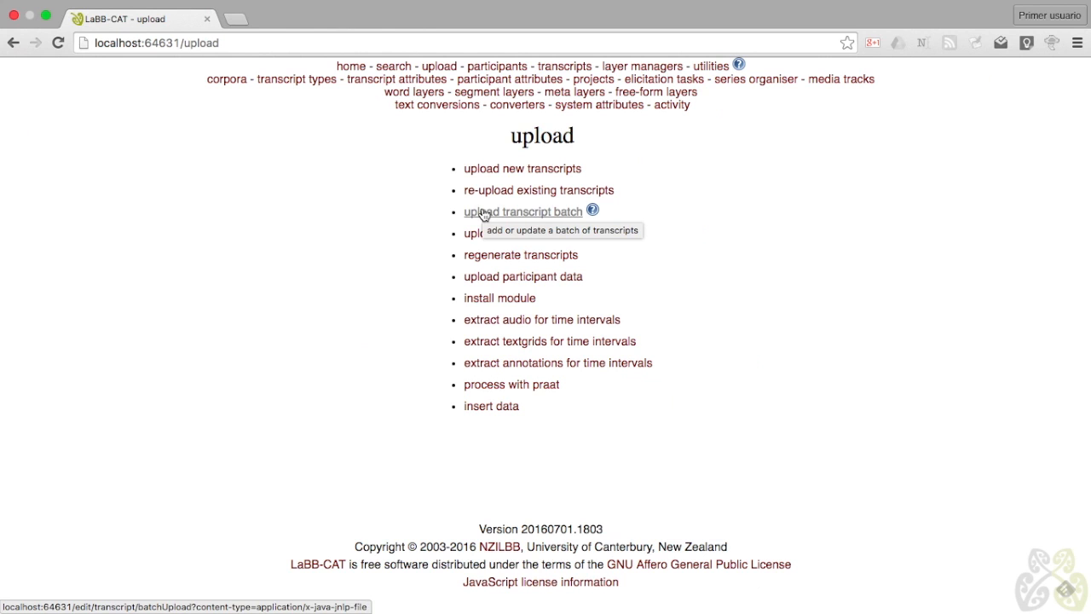
pyautogui.click(592, 210)
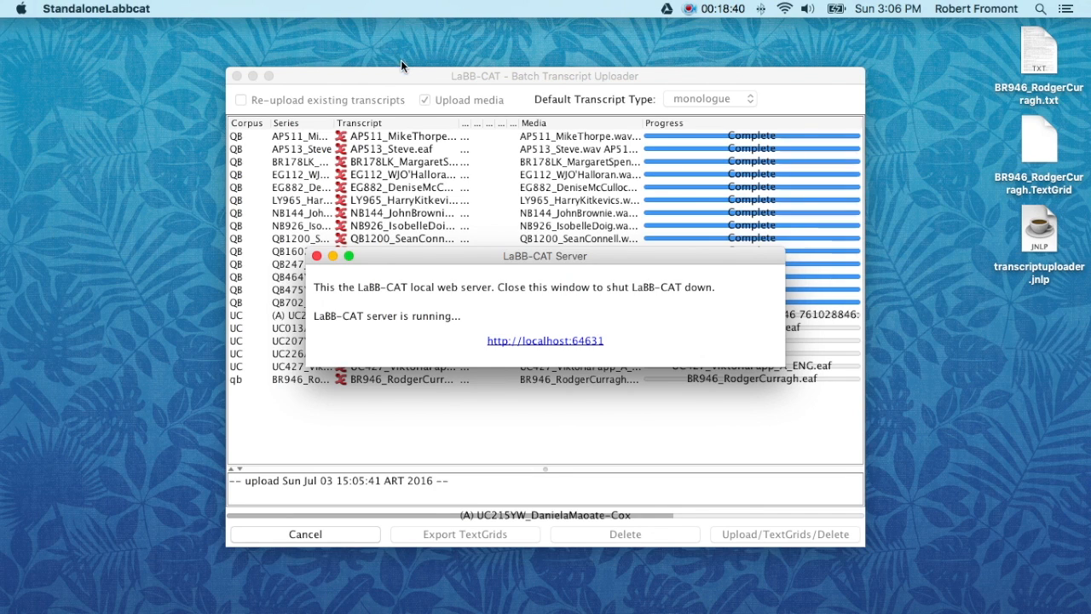
# Return to the Batch Transcript Uploader, enlarge its message log to examine the BR946 upload errors, and close the uploader
pyautogui.click(453, 74)
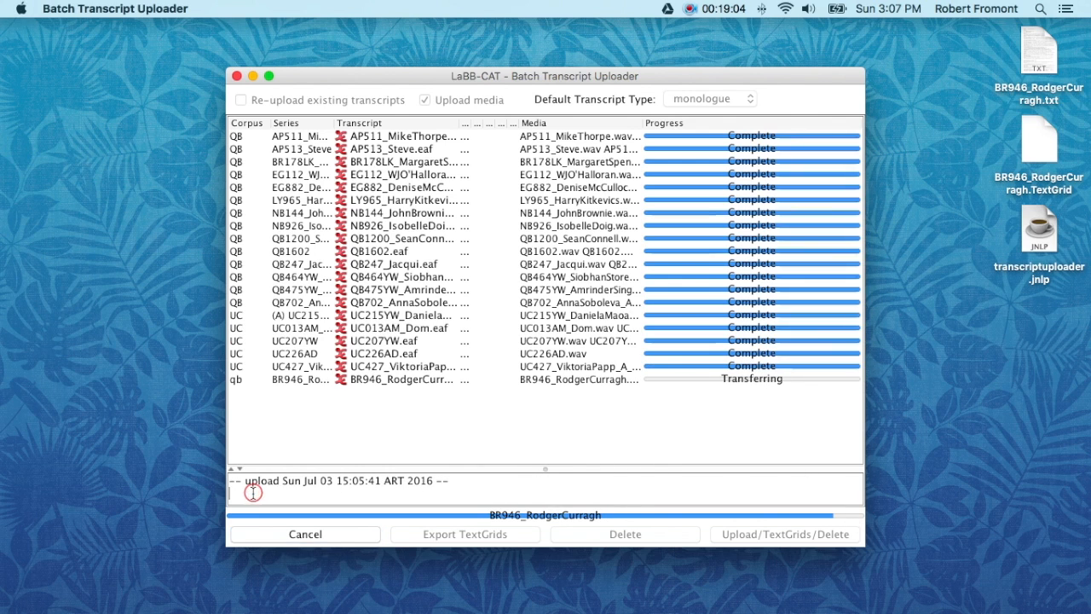
pyautogui.moveTo(546, 468); pyautogui.dragTo(549, 429)
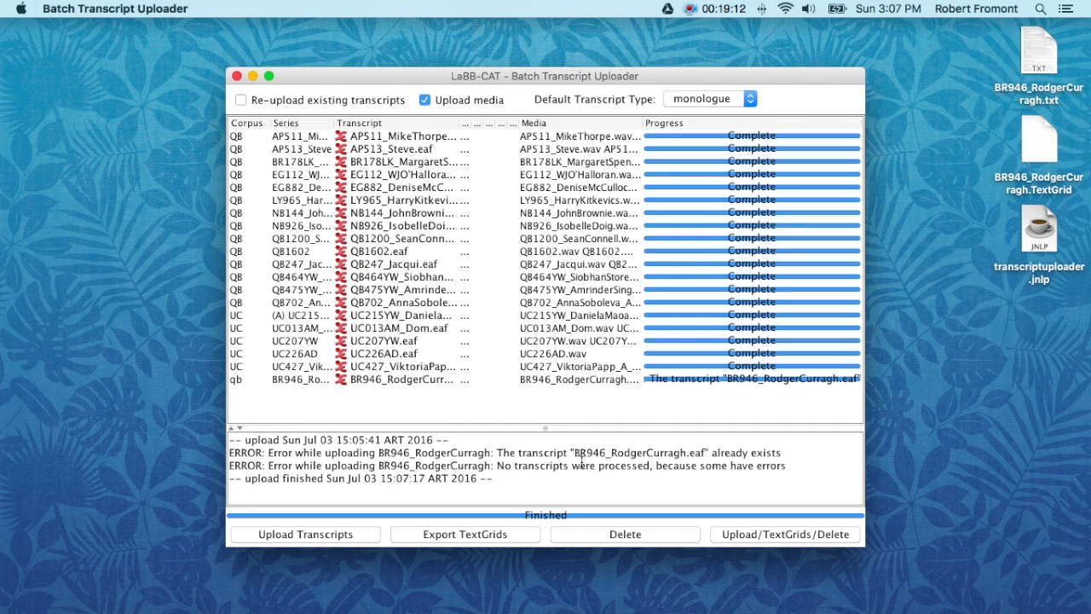
pyautogui.moveTo(574, 453); pyautogui.dragTo(709, 454)
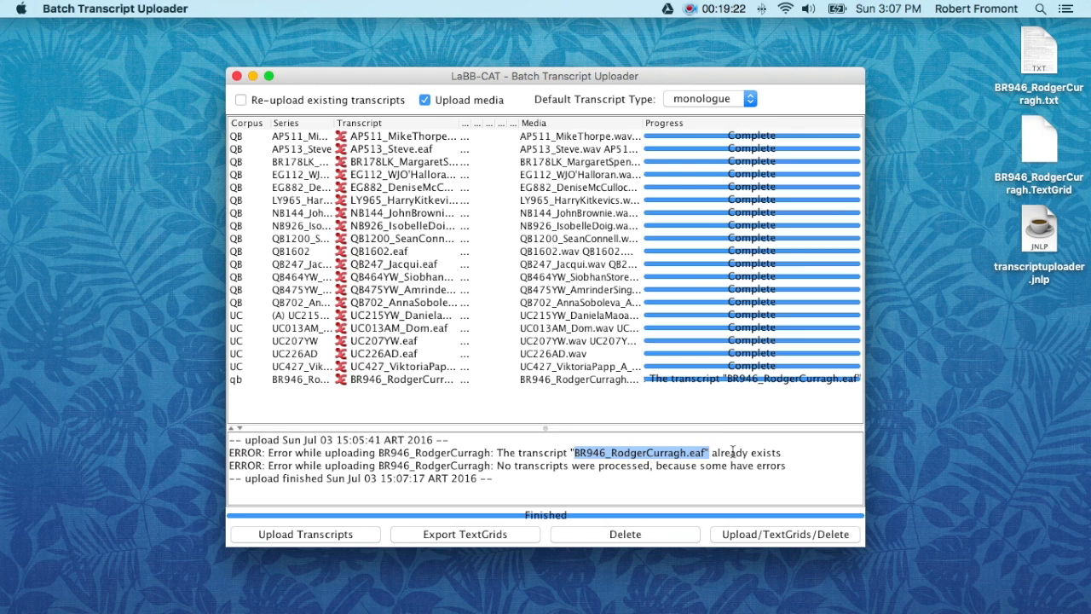
pyautogui.click(237, 75)
# Switch back to Chrome, close the batch upload help, and review both pages of the QB corpus in the transcript list
pyautogui.press('super+Tab')
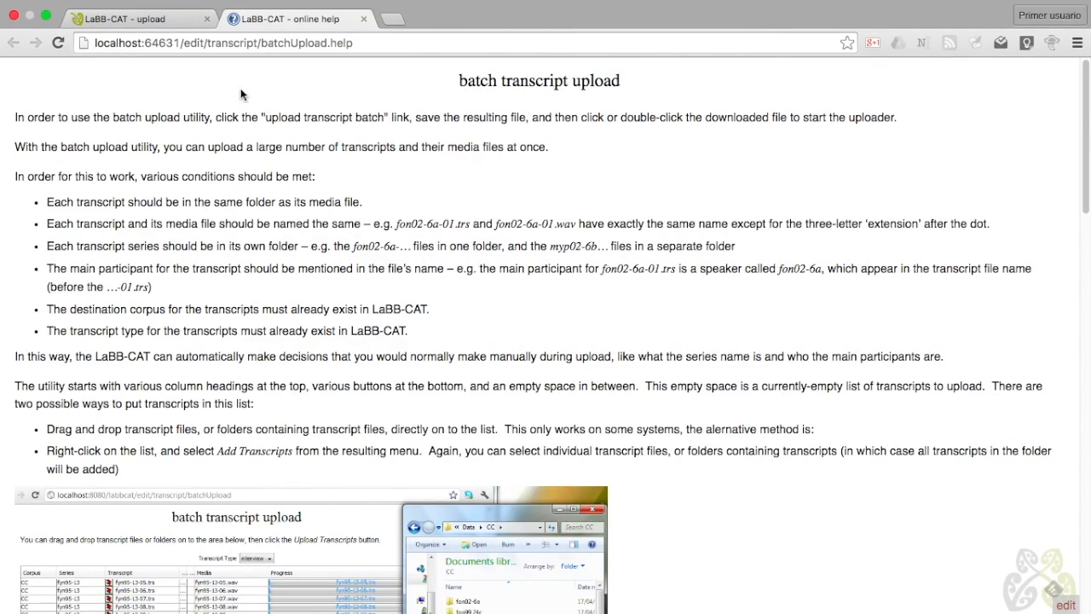
pyautogui.click(364, 18)
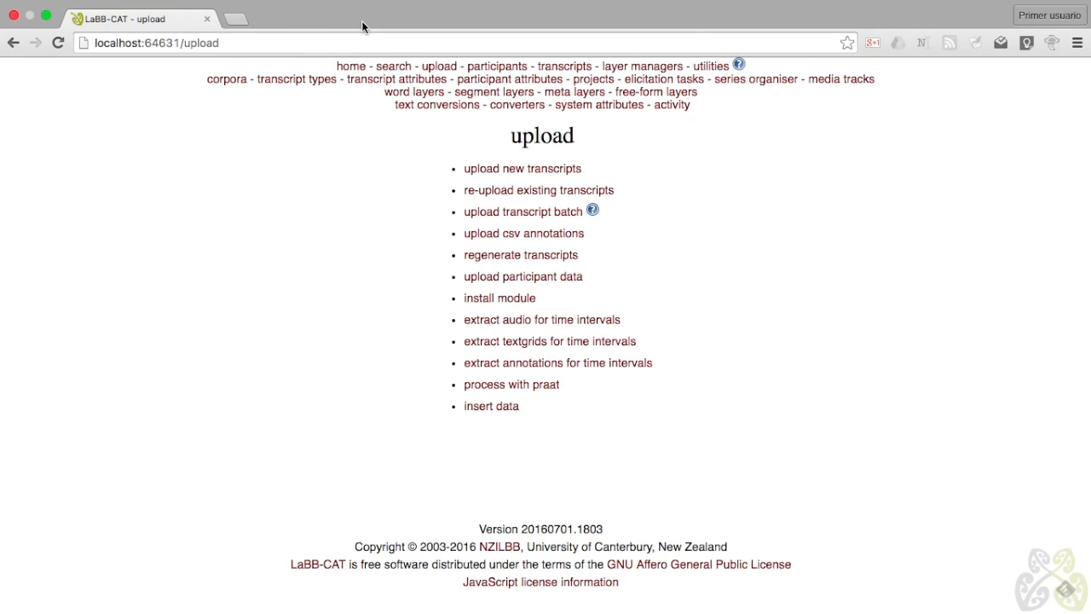
pyautogui.click(568, 66)
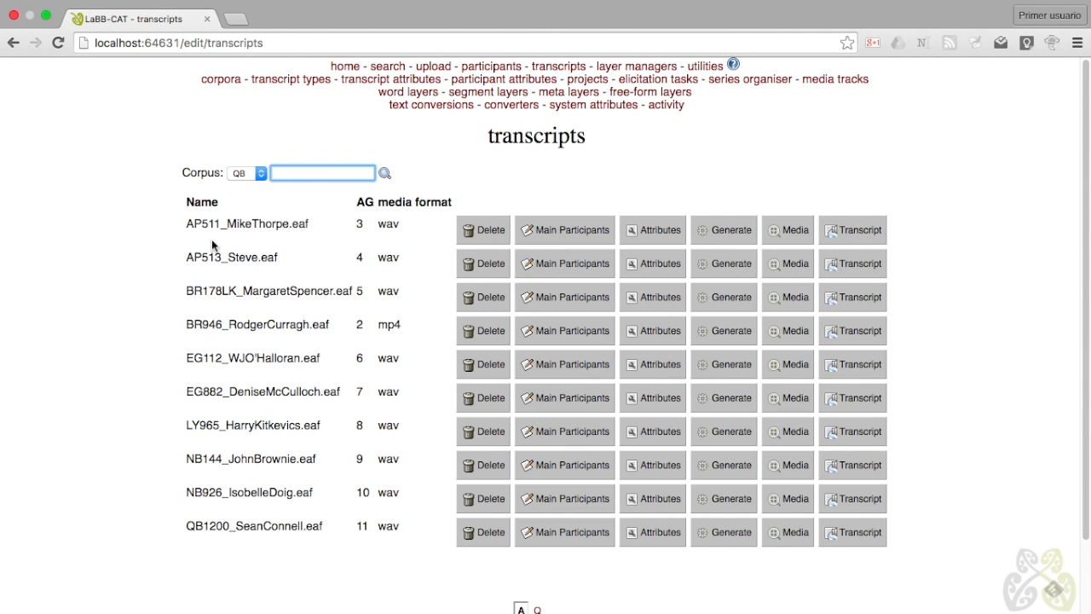
pyautogui.scroll(-1, 212, 438)
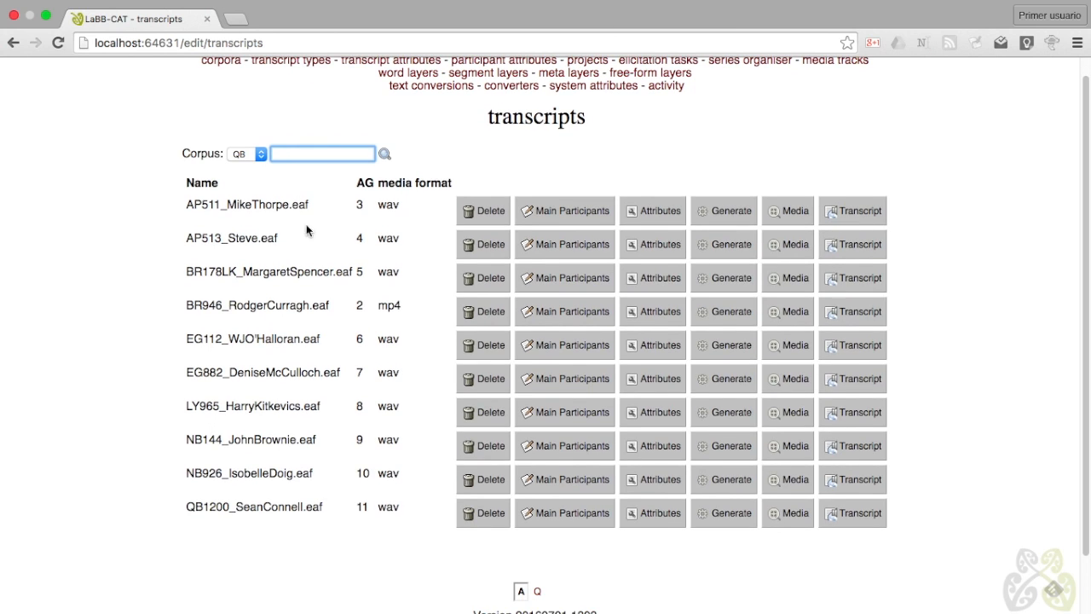
pyautogui.click(538, 591)
pyautogui.click(525, 442)
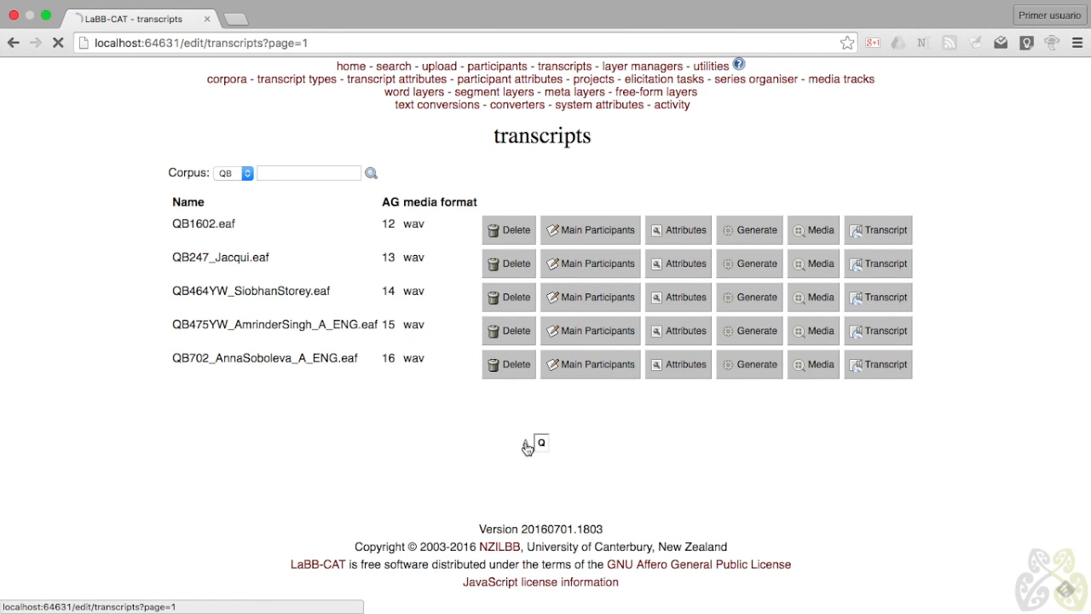
# Search all corpora for 702 and open the matching QB702 transcript
pyautogui.click(260, 173)
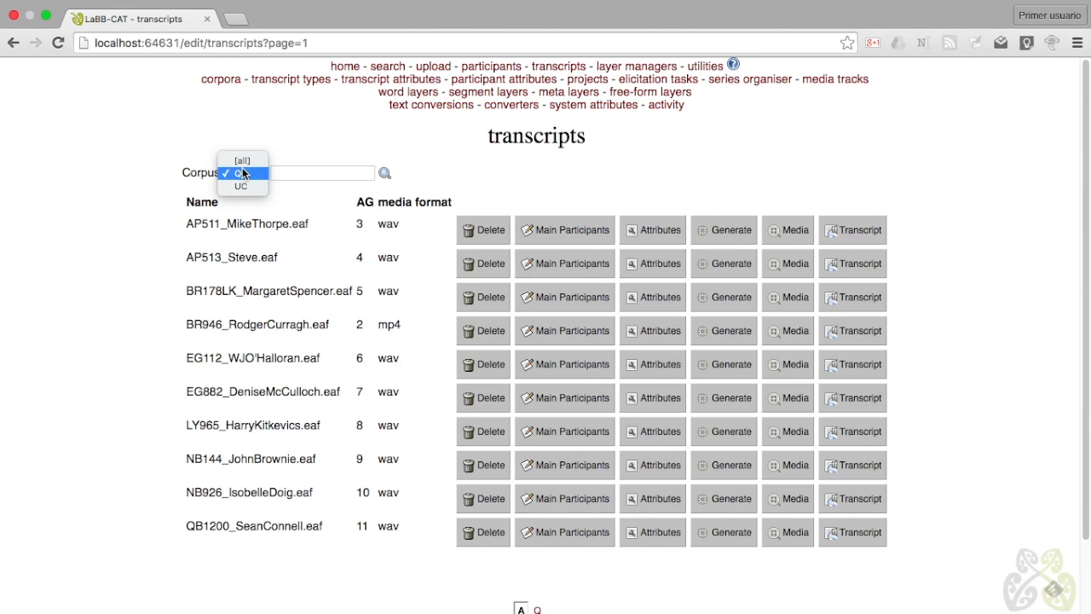
pyautogui.click(240, 162)
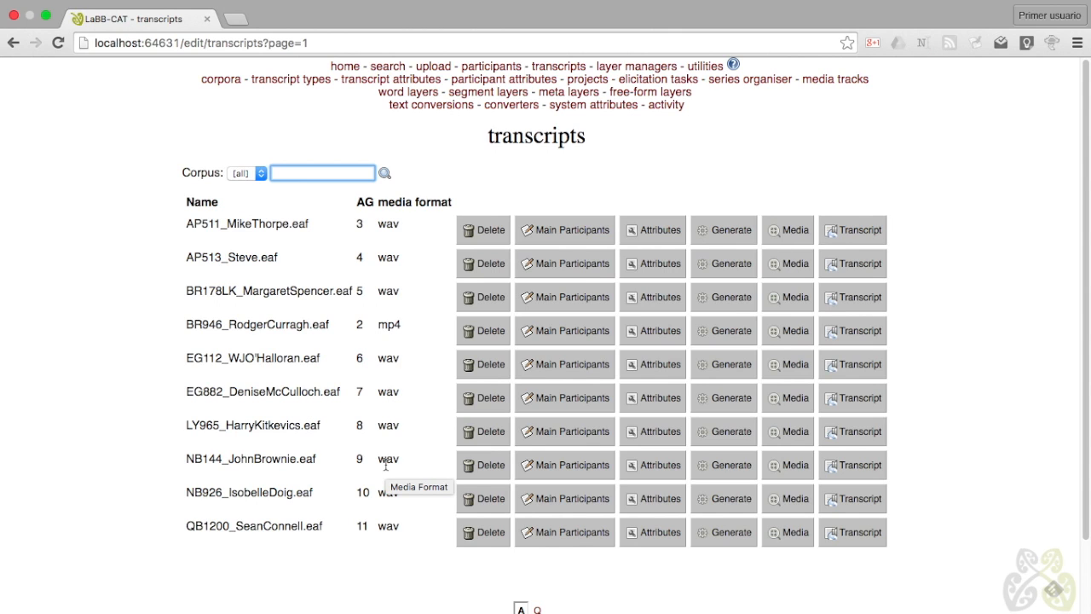
pyautogui.write('702')
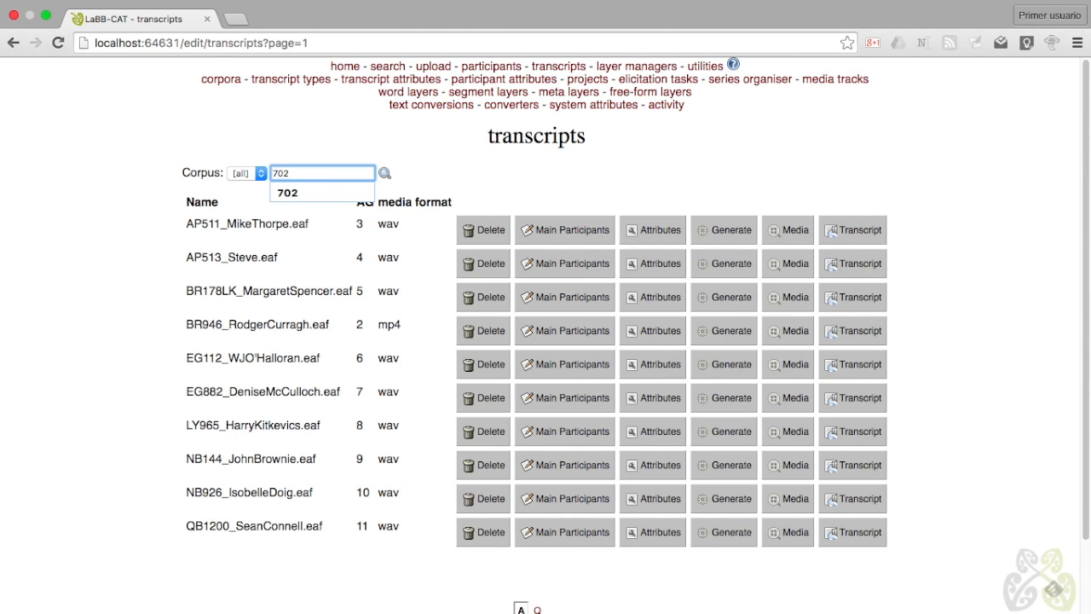
pyautogui.press('Return')
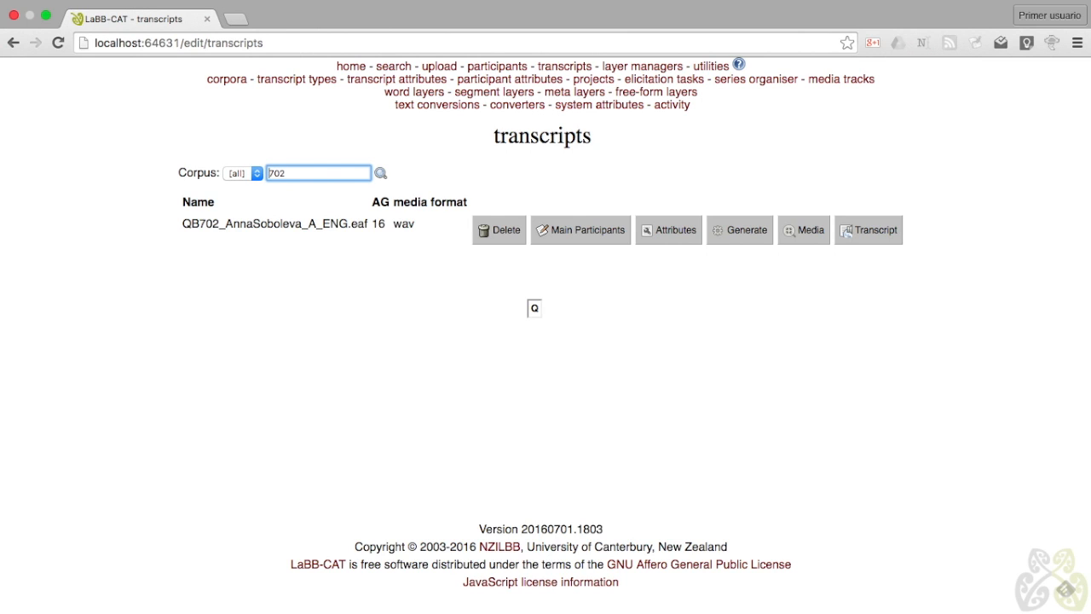
pyautogui.click(878, 231)
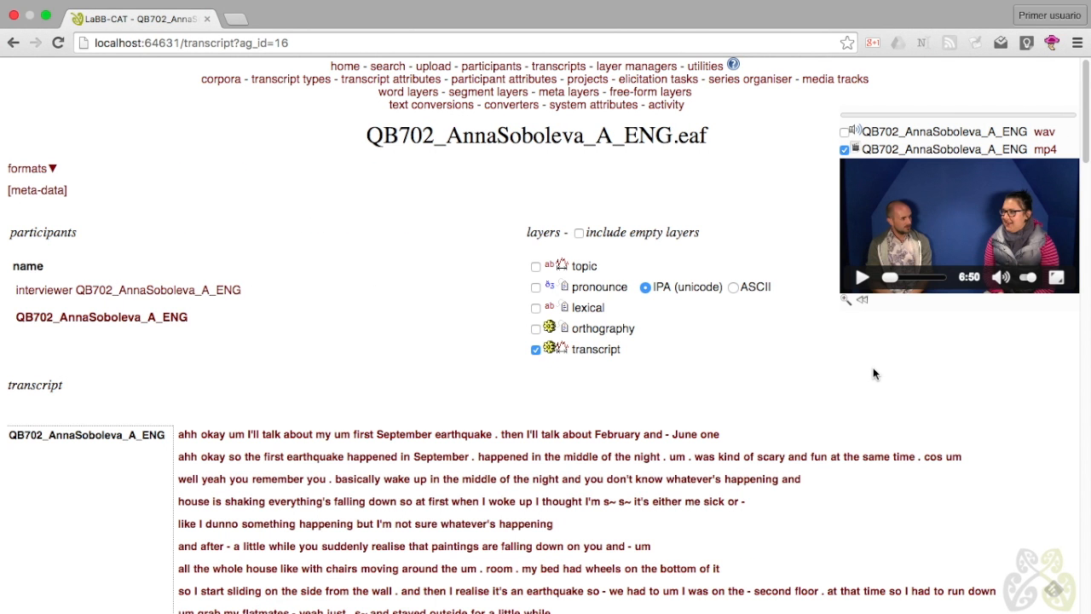
# Find the UC013AM transcript by searching for 013, change its type attribute to interview, and save the changes
pyautogui.click(570, 70)
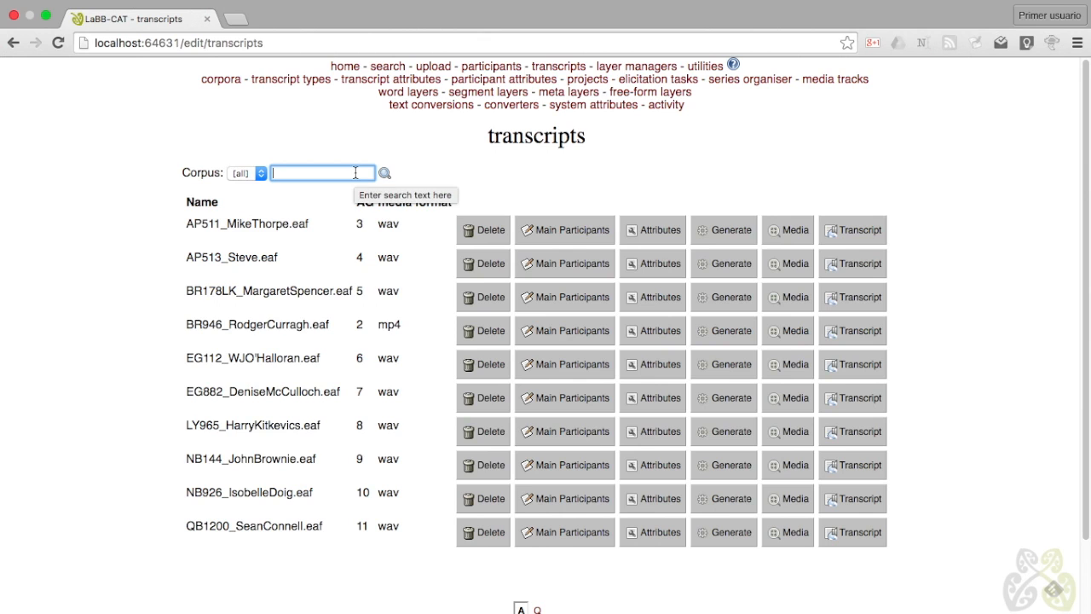
pyautogui.write('013')
pyautogui.press('Return')
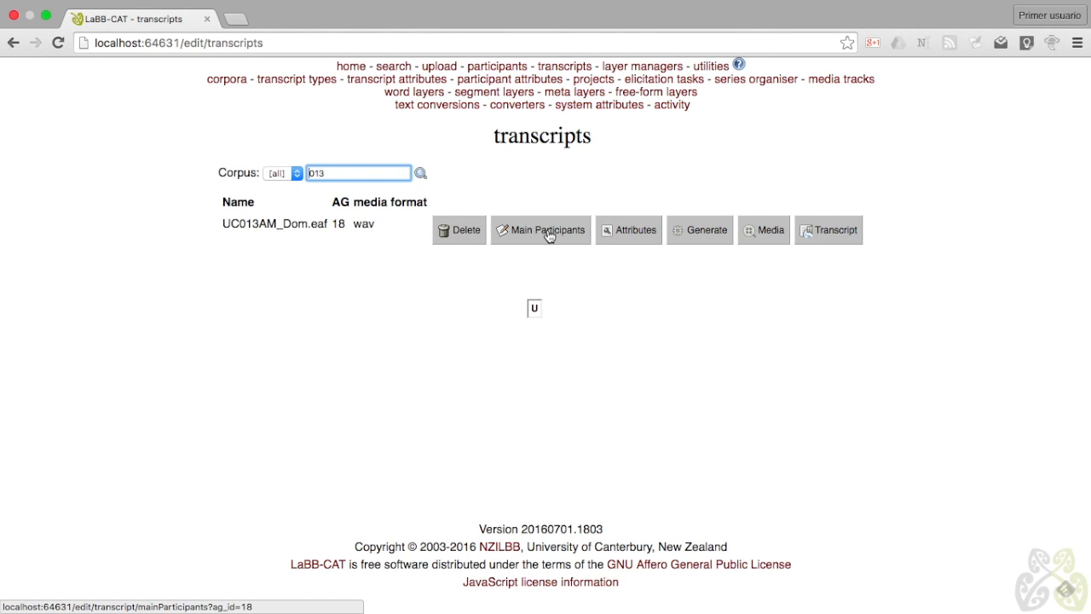
pyautogui.click(638, 236)
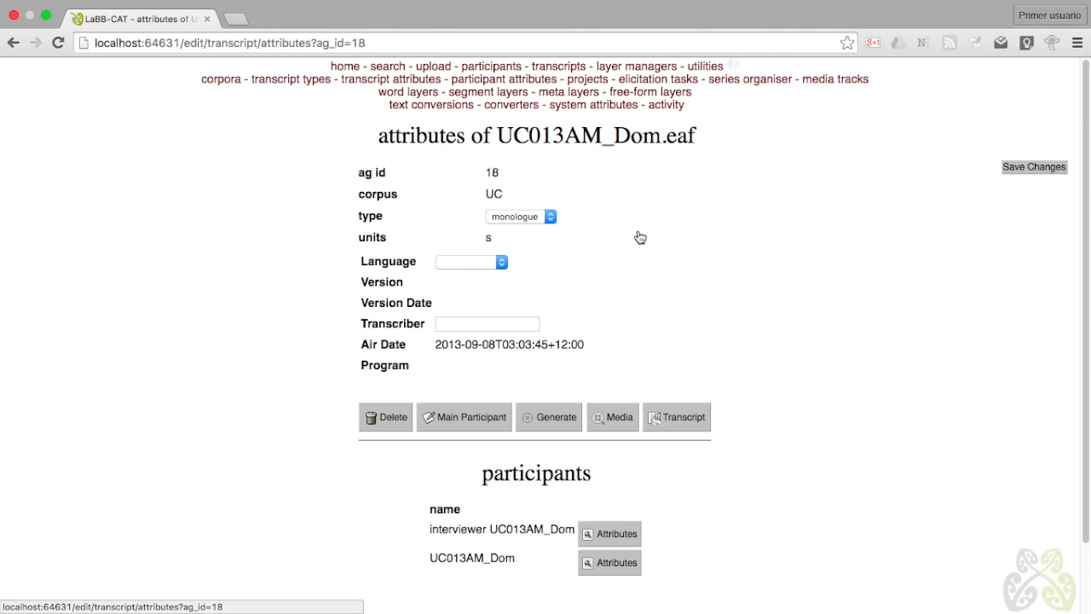
pyautogui.click(548, 218)
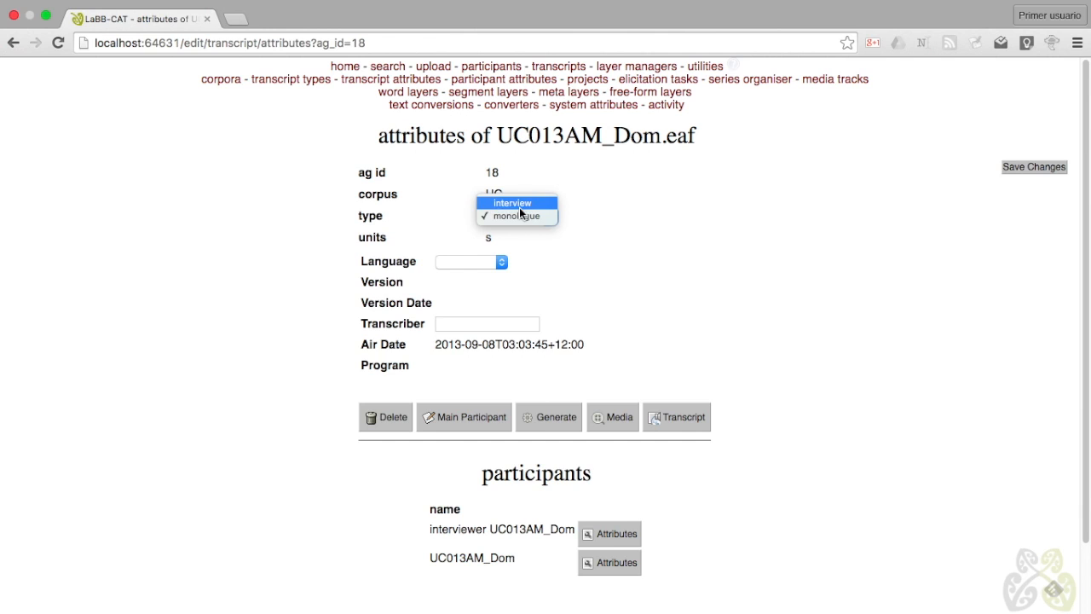
pyautogui.click(514, 203)
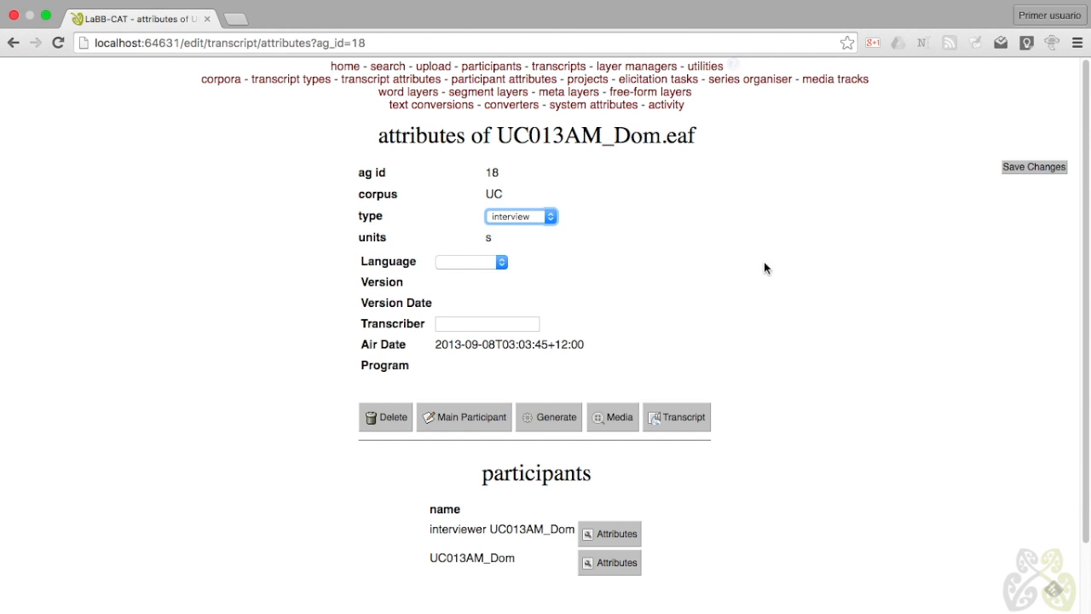
pyautogui.click(1033, 166)
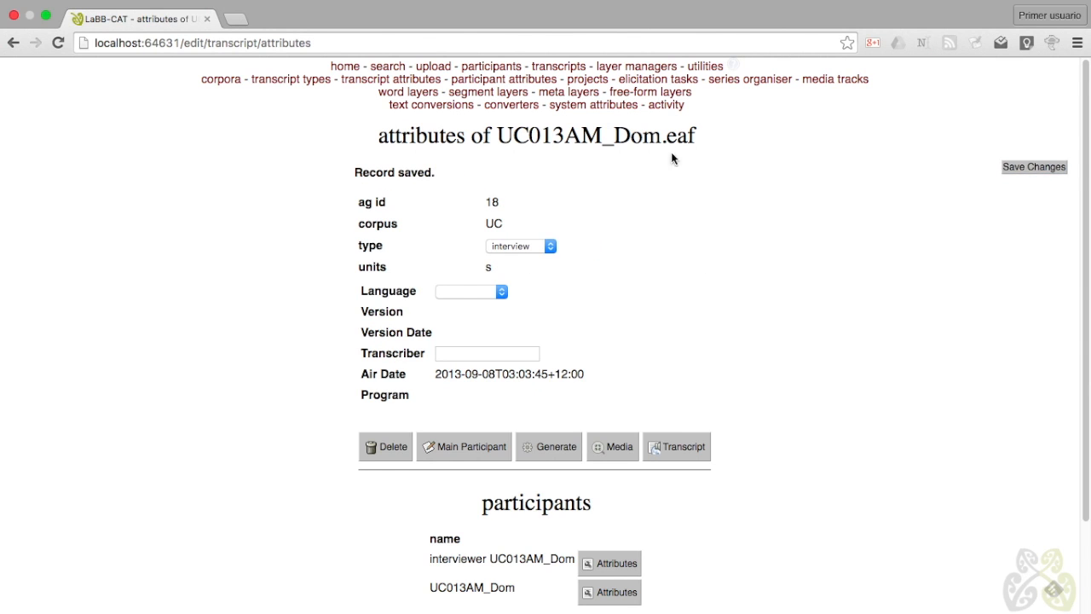
# Find the UC215YW transcript by searching for 215, change its type attribute to interview, and save the changes
pyautogui.click(553, 71)
pyautogui.moveTo(345, 178); pyautogui.dragTo(306, 171)
pyautogui.write('215')
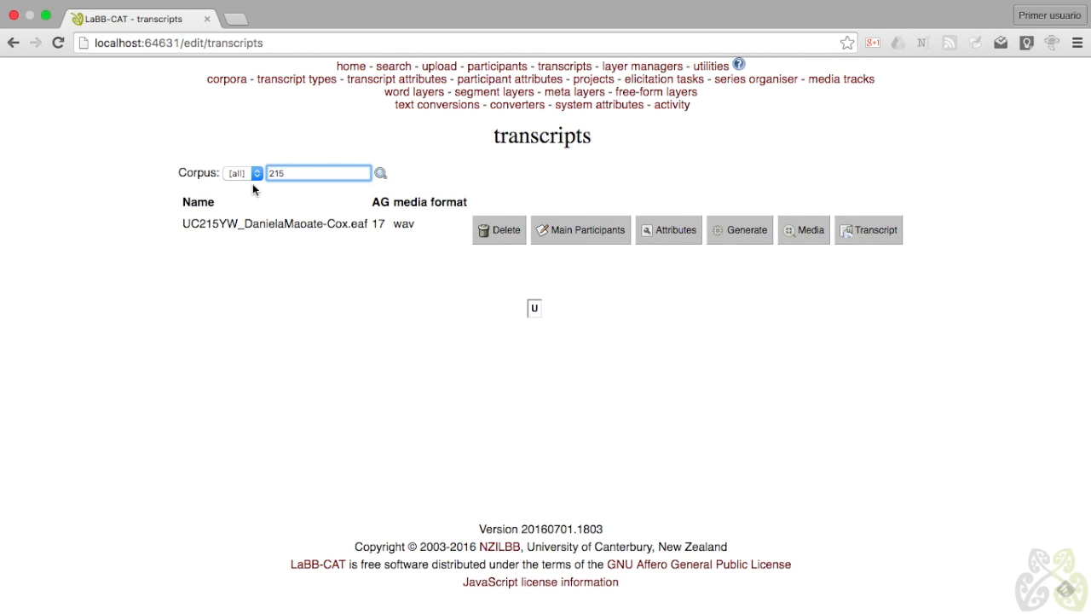
pyautogui.click(678, 231)
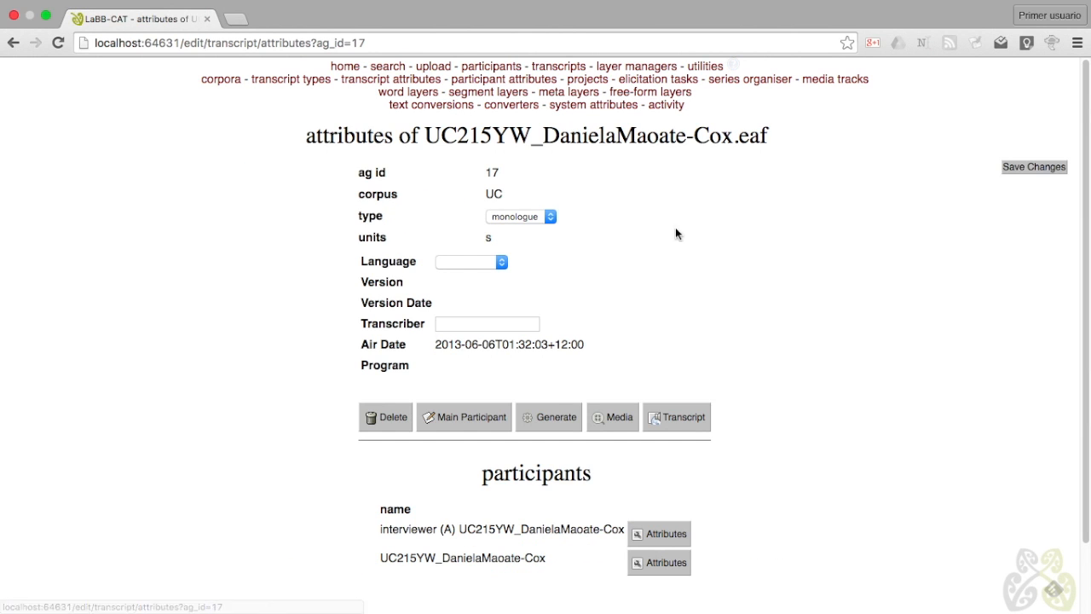
pyautogui.click(541, 218)
pyautogui.click(530, 204)
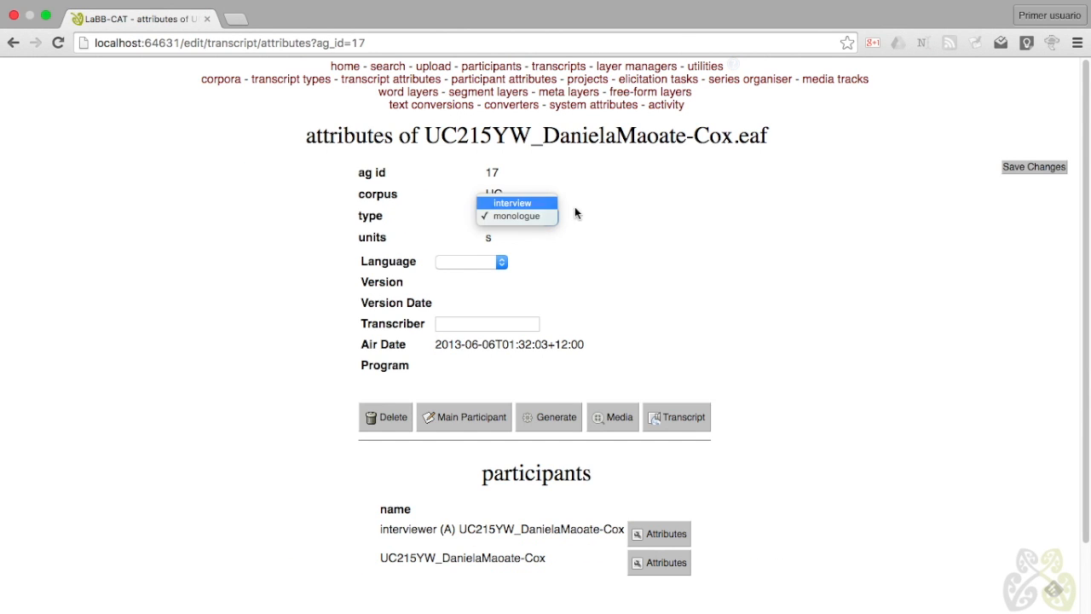
pyautogui.click(1036, 165)
# Find the UC226AD transcript by searching for 226, change its type attribute to interview, and save the changes
pyautogui.click(562, 66)
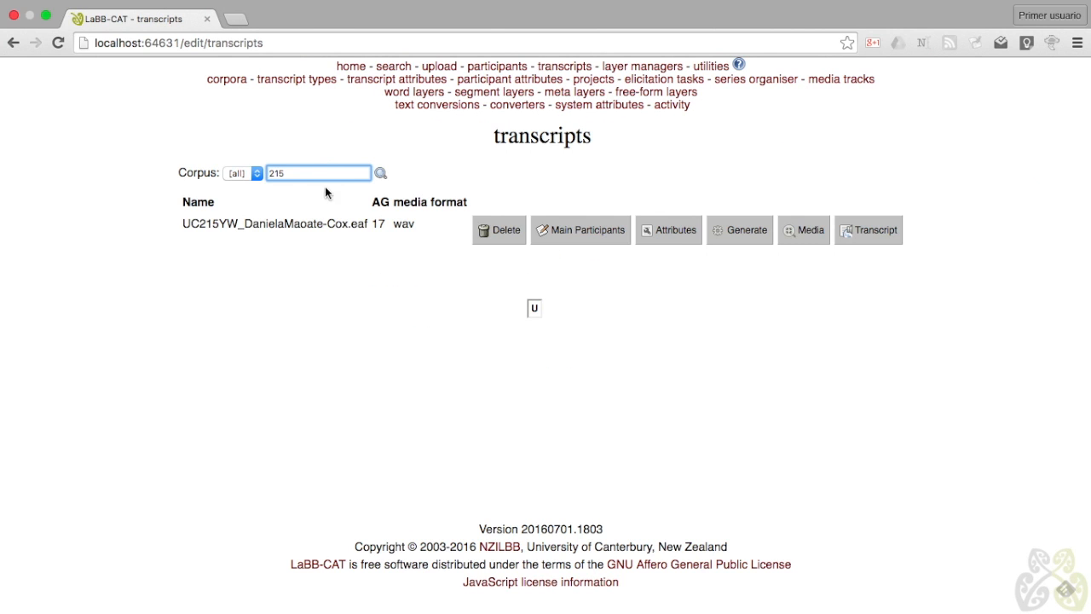
pyautogui.moveTo(310, 175); pyautogui.dragTo(268, 178)
pyautogui.write('226')
pyautogui.press('Return')
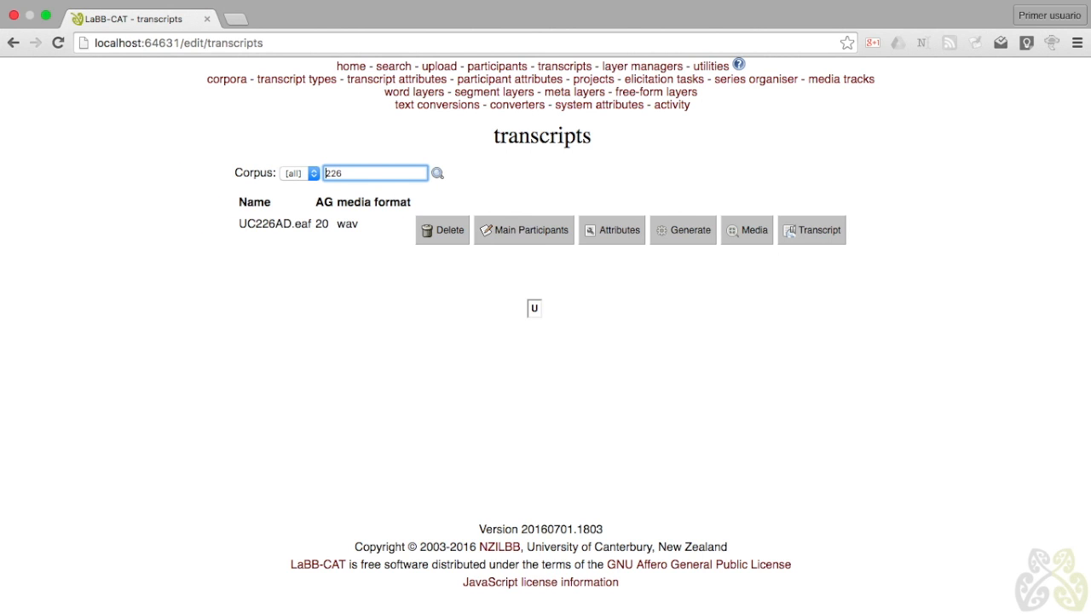
pyautogui.click(611, 238)
pyautogui.click(551, 217)
pyautogui.click(514, 203)
pyautogui.click(1026, 169)
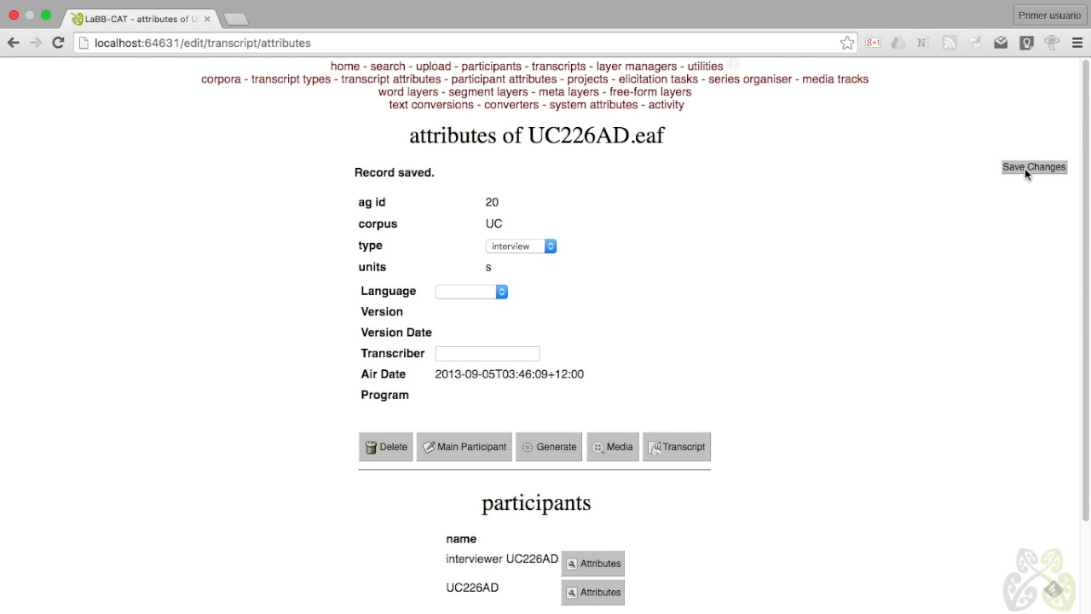
# Clear the transcript search, then open the AP511 transcript and its participant's page to view the participant attributes
pyautogui.click(560, 67)
pyautogui.doubleClick(392, 173)
pyautogui.press('BackSpace')
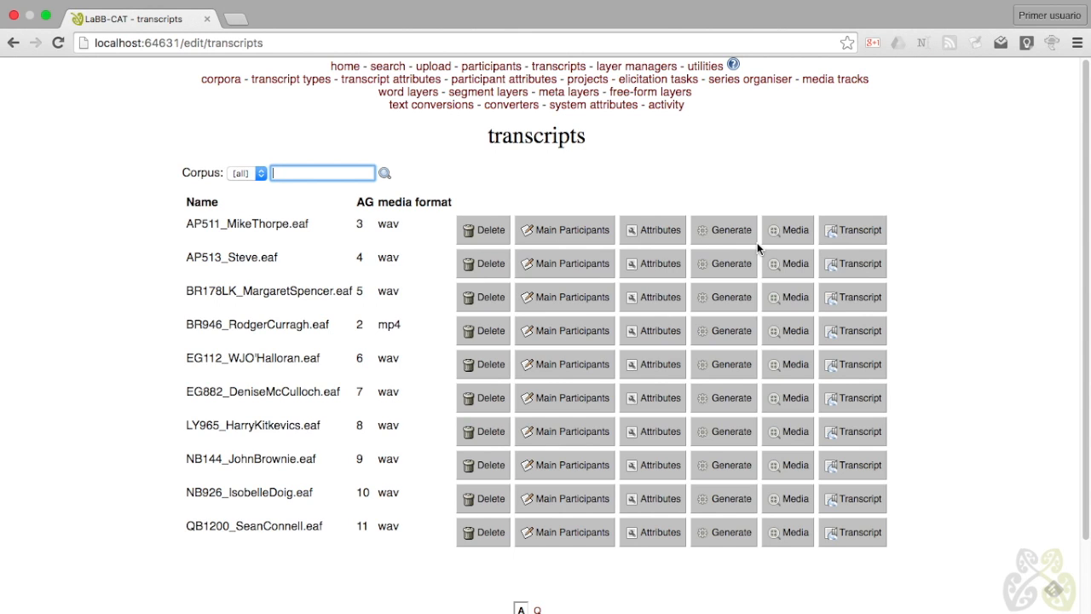
pyautogui.click(853, 236)
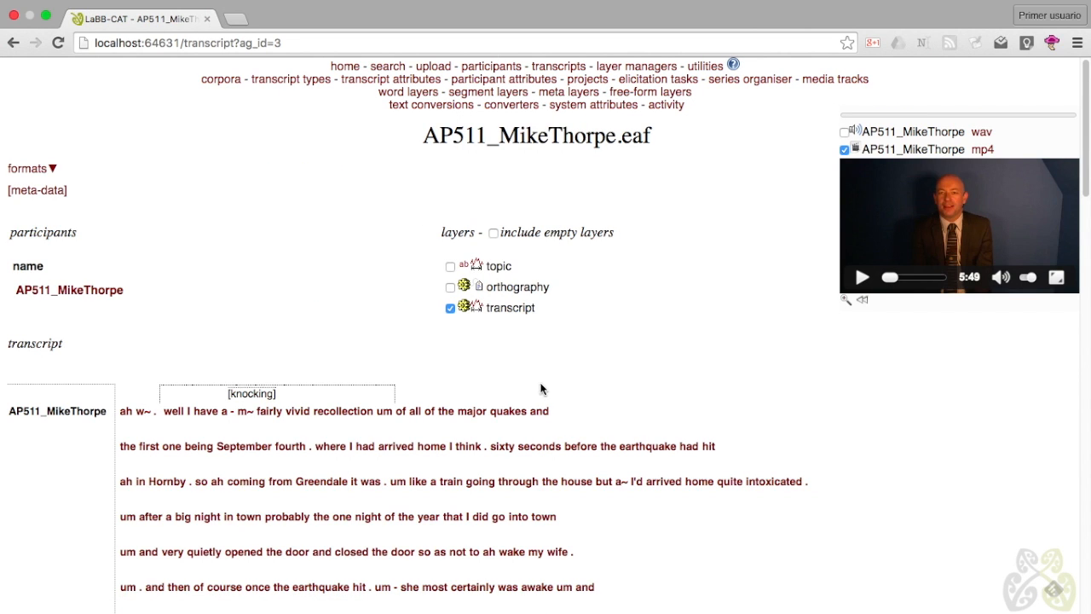
pyautogui.click(55, 293)
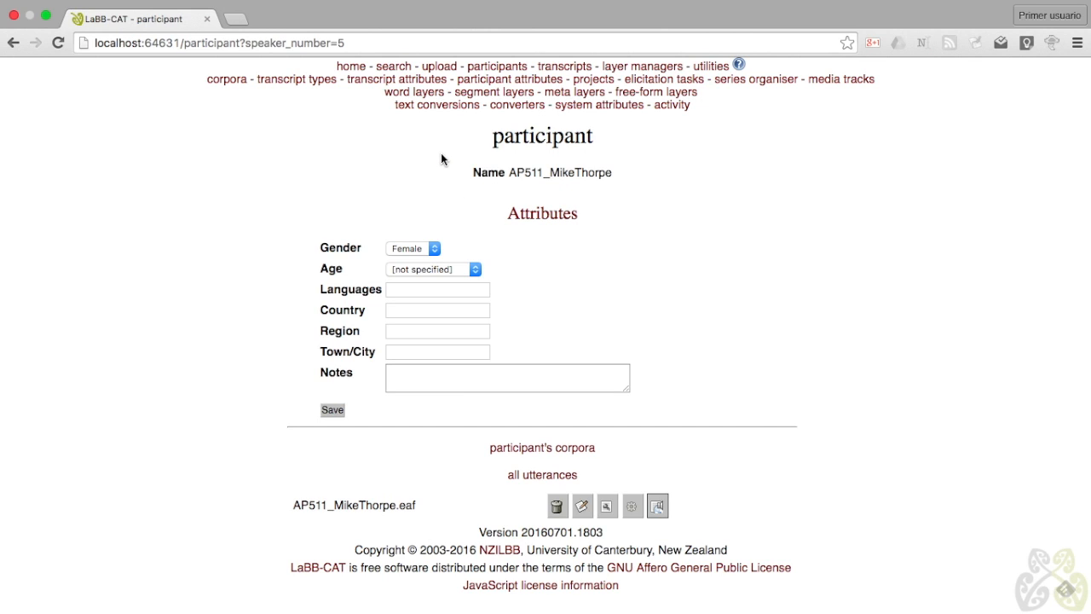
# Upload participants.csv from the QuakeStories folder on the Desktop as participant data
pyautogui.click(439, 67)
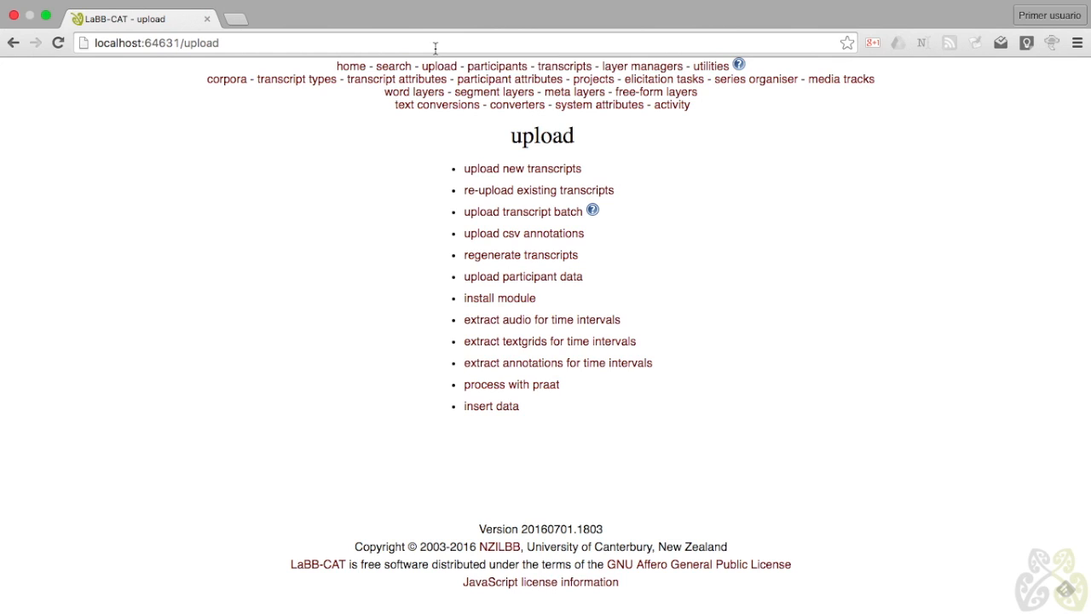
pyautogui.click(551, 277)
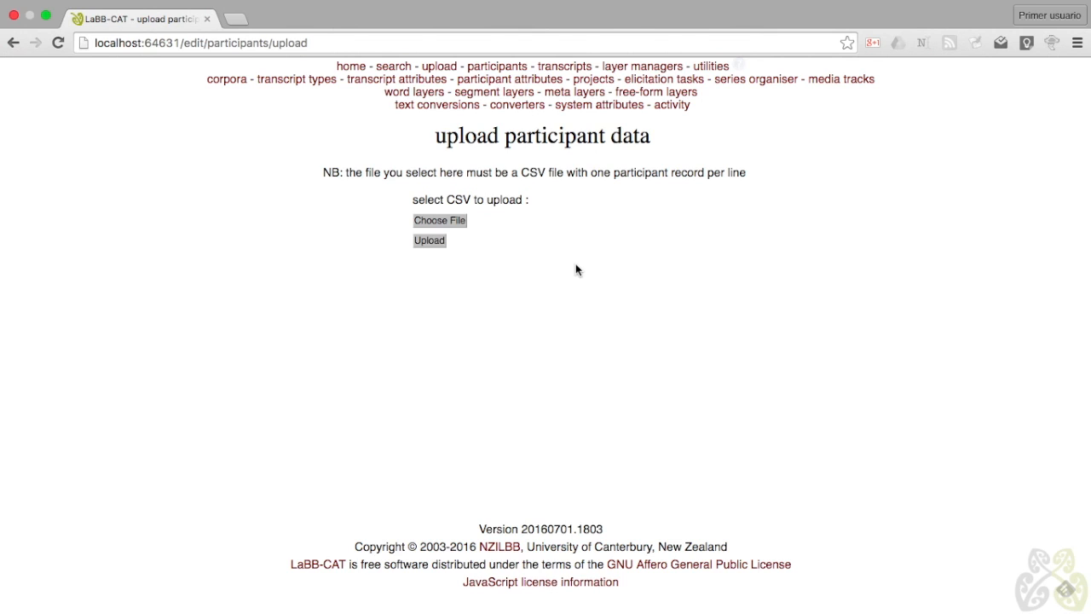
pyautogui.click(432, 223)
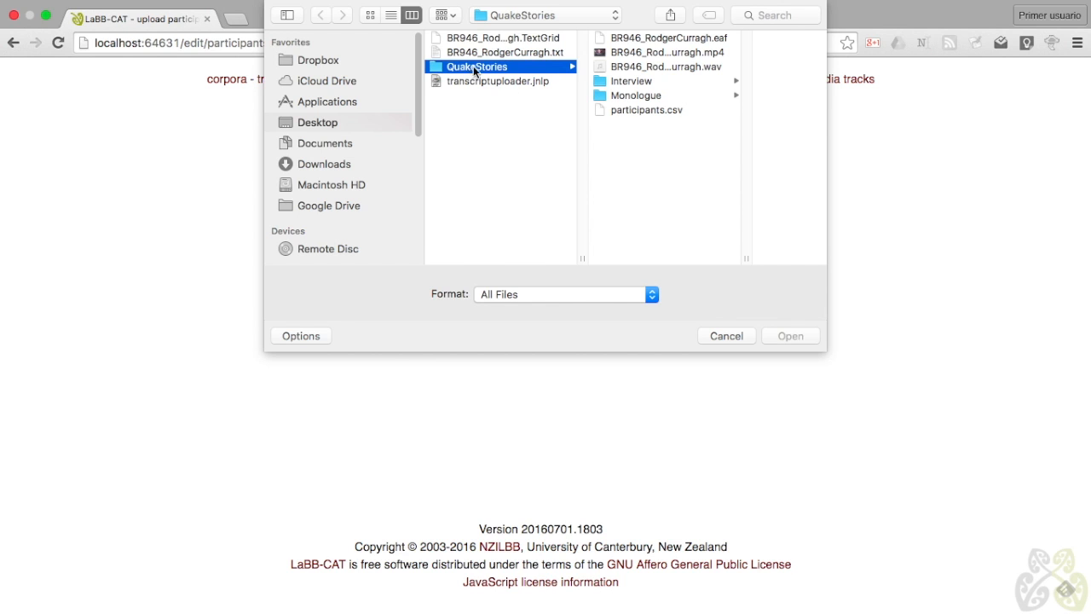
pyautogui.doubleClick(640, 111)
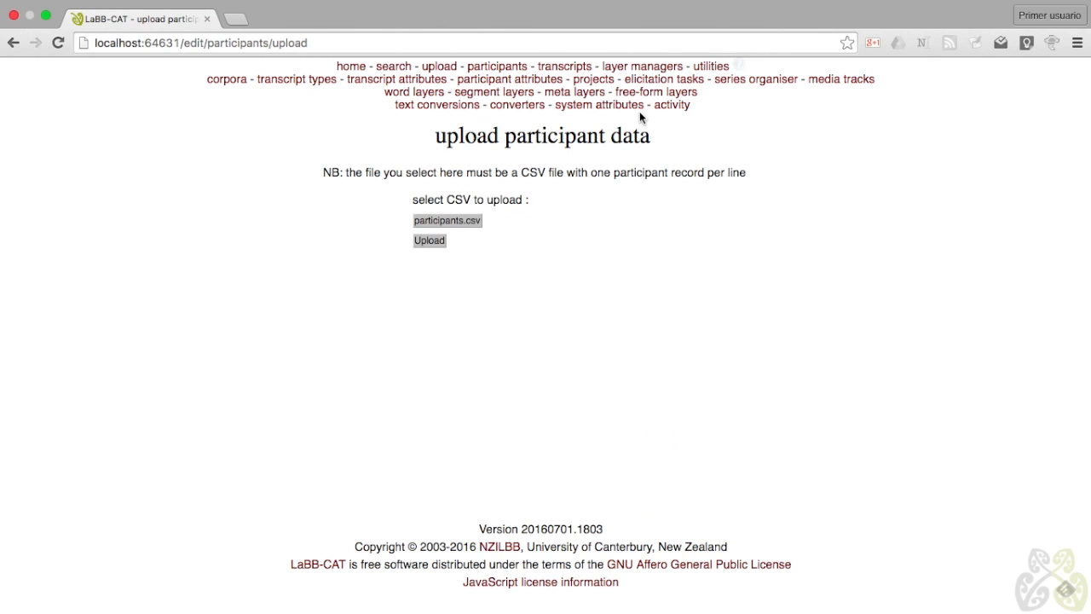
pyautogui.click(435, 242)
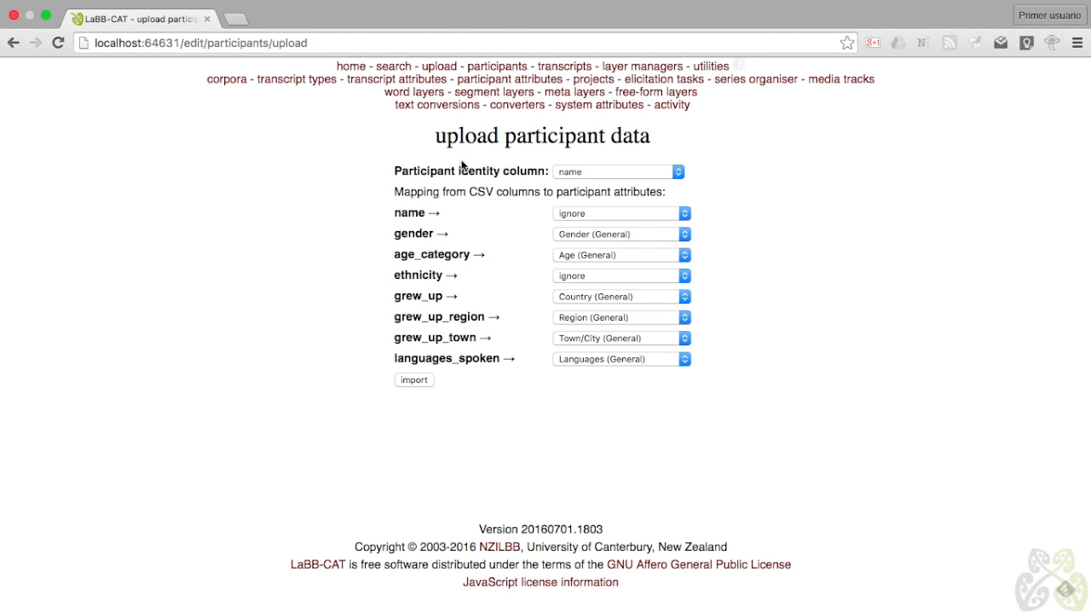
# Use name as the participant identity column, and map gender to Gender (General) and age_category to Age (General)
pyautogui.click(678, 172)
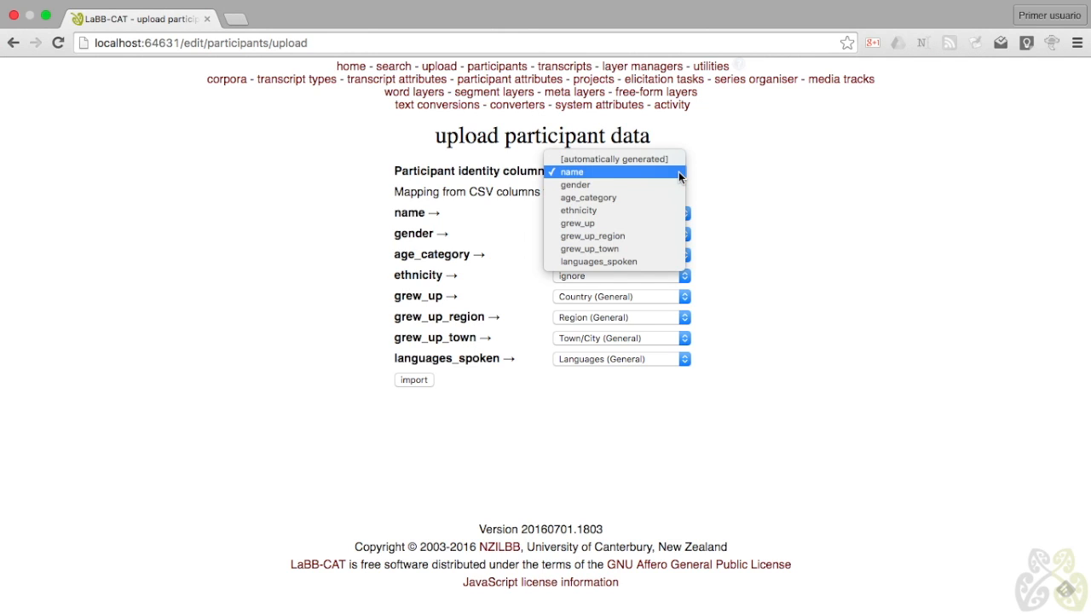
pyautogui.click(574, 171)
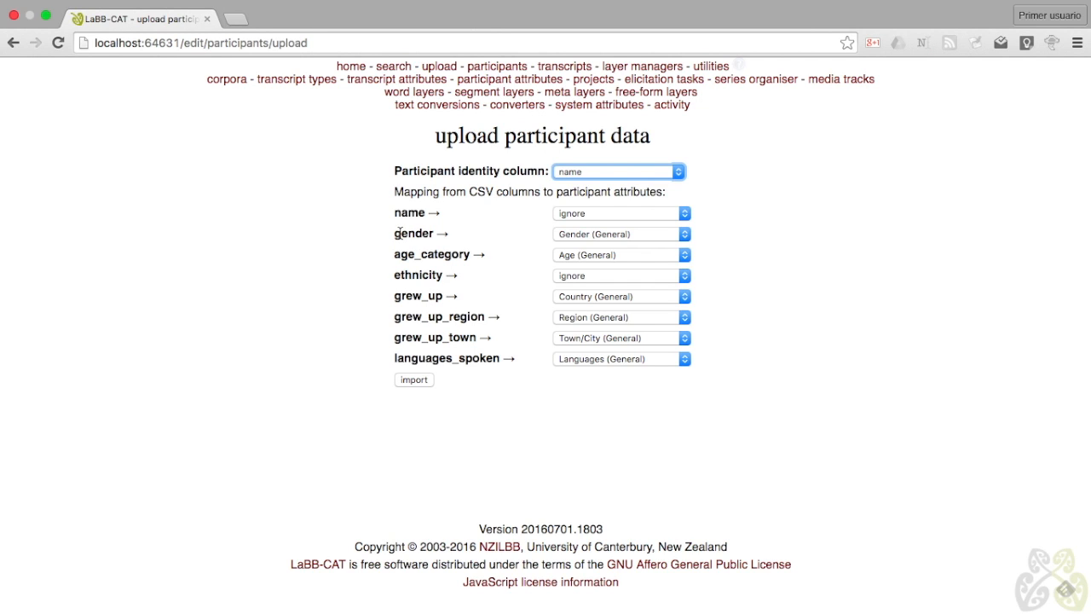
pyautogui.click(398, 233)
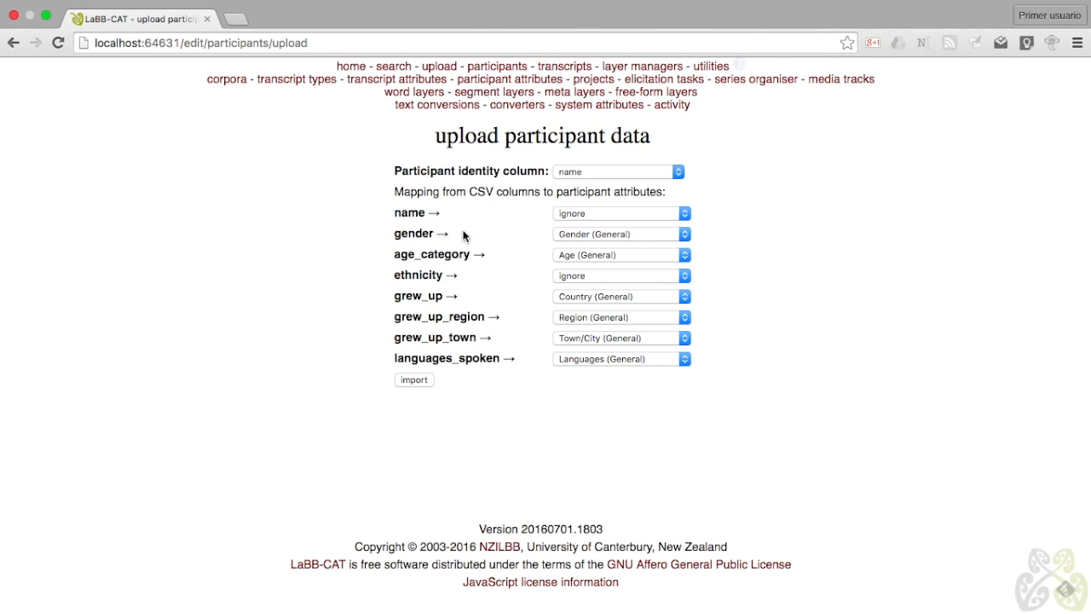
pyautogui.click(627, 234)
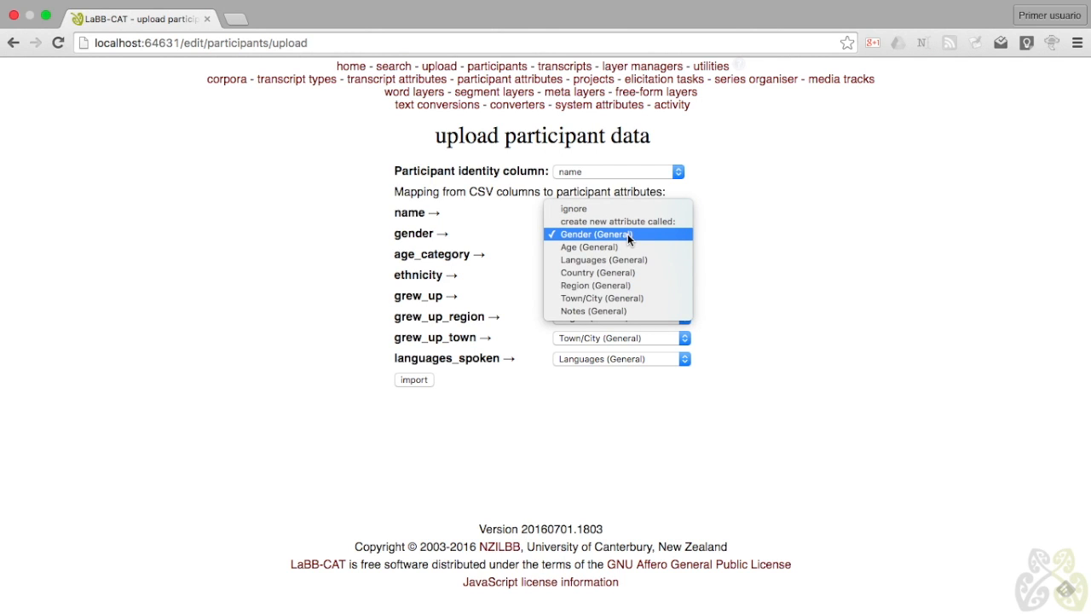
pyautogui.click(627, 233)
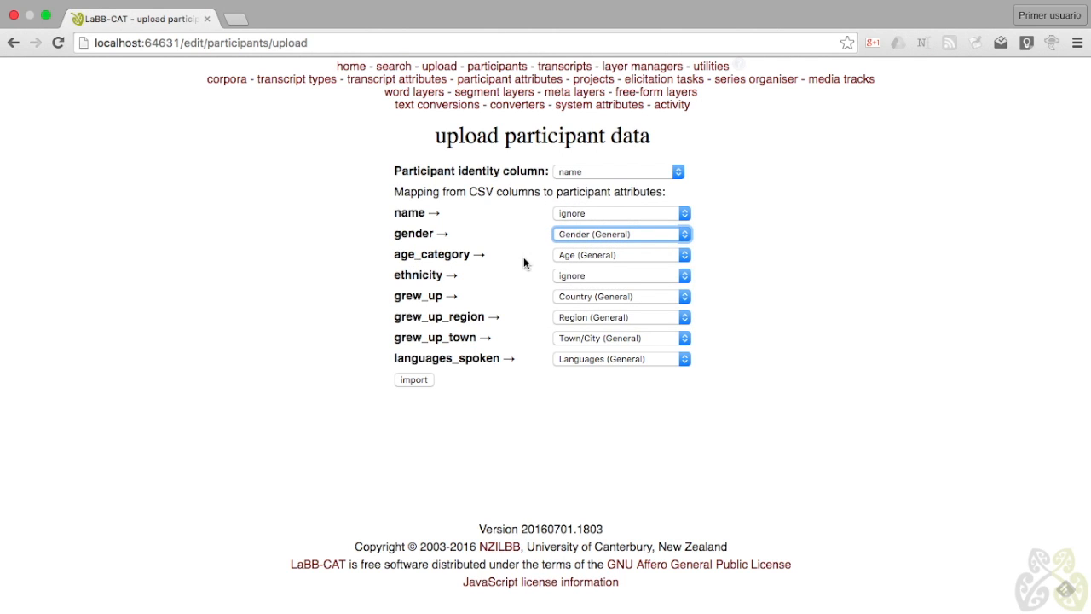
pyautogui.click(601, 254)
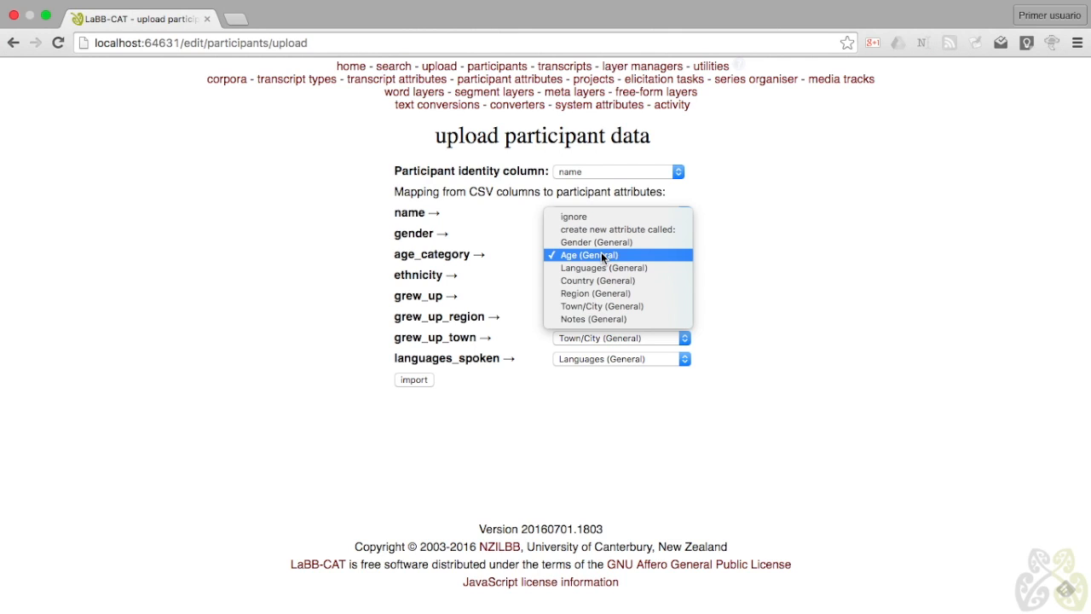
pyautogui.click(612, 254)
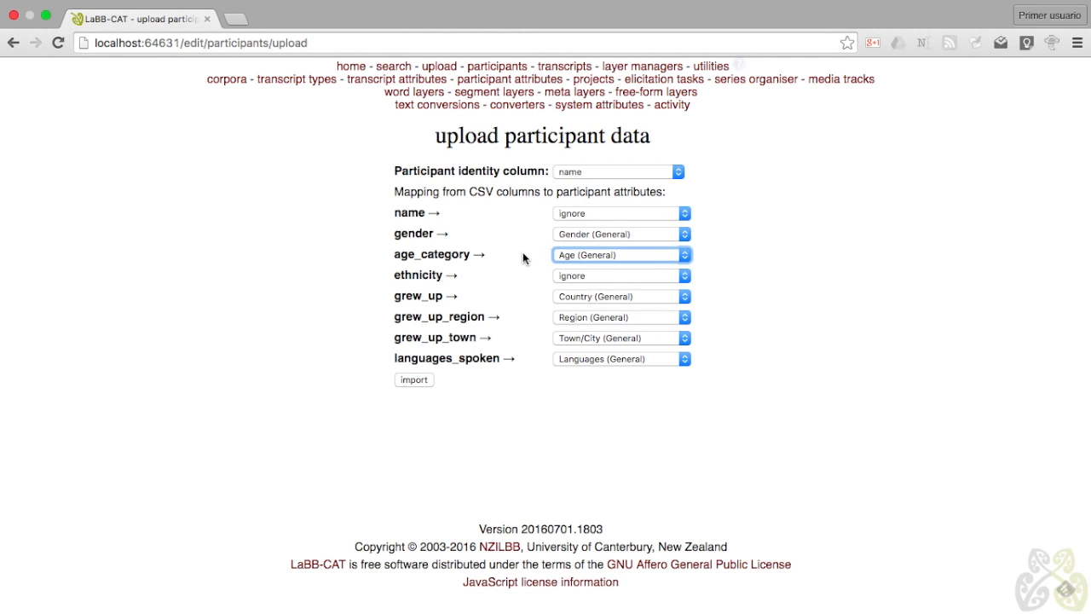
# Map the ethnicity column to a new attribute labelled Ethnicity in the General category, and import the participant data
pyautogui.click(580, 275)
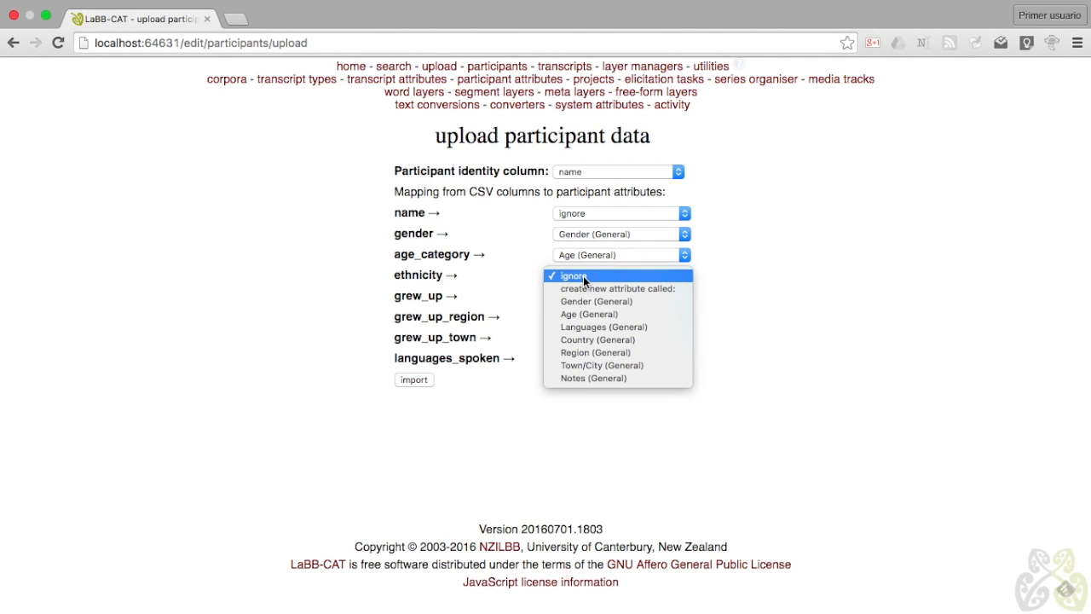
pyautogui.click(642, 290)
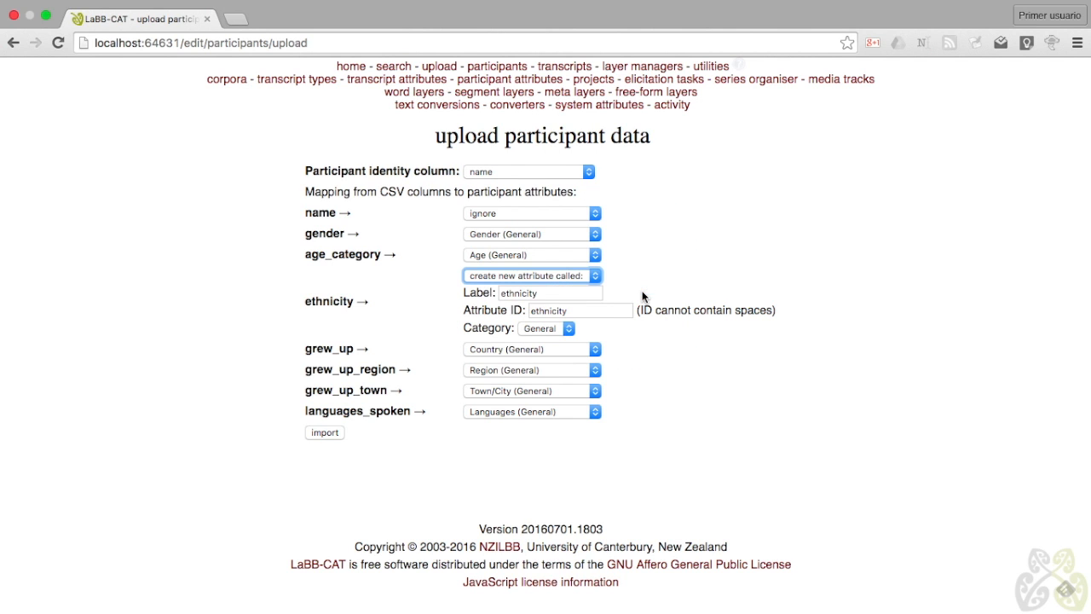
pyautogui.click(506, 293)
pyautogui.press('BackSpace')
pyautogui.write('E')
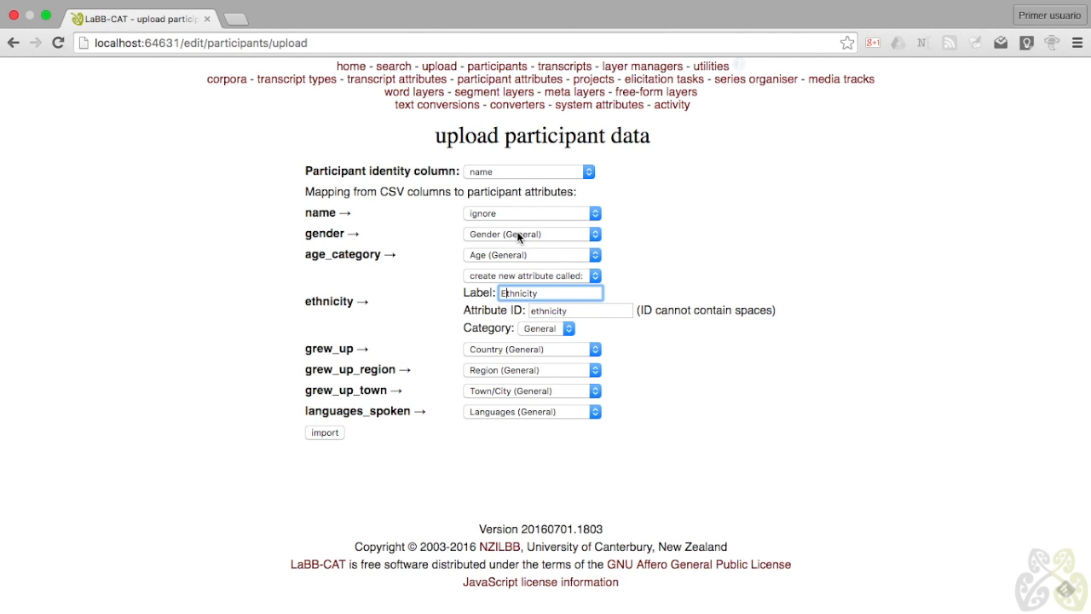
pyautogui.click(326, 432)
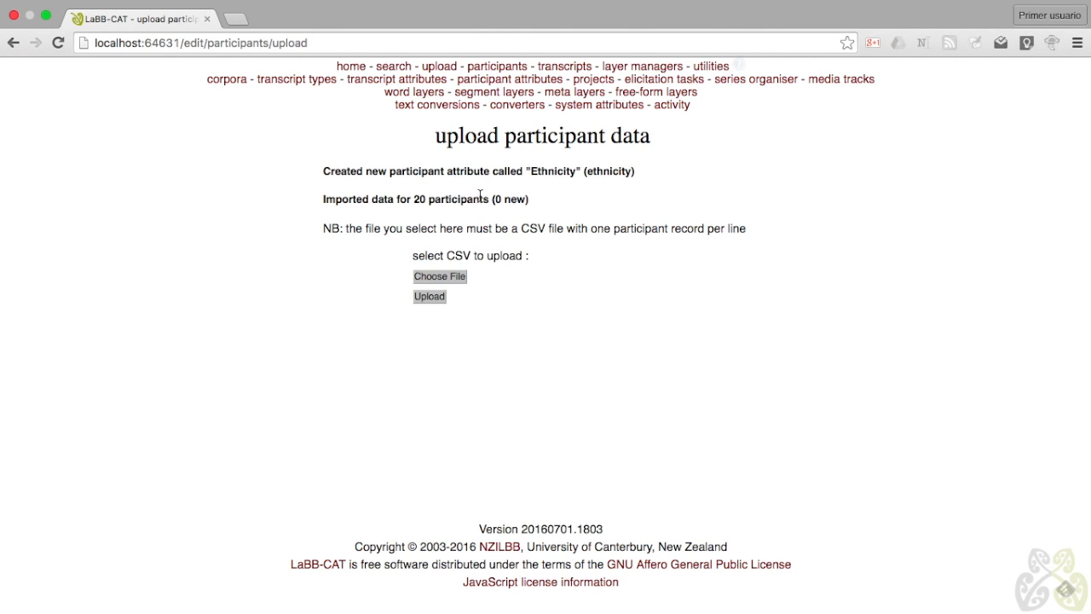
# Open the attributes of participant AP511 from the participants list to check the imported data
pyautogui.click(494, 69)
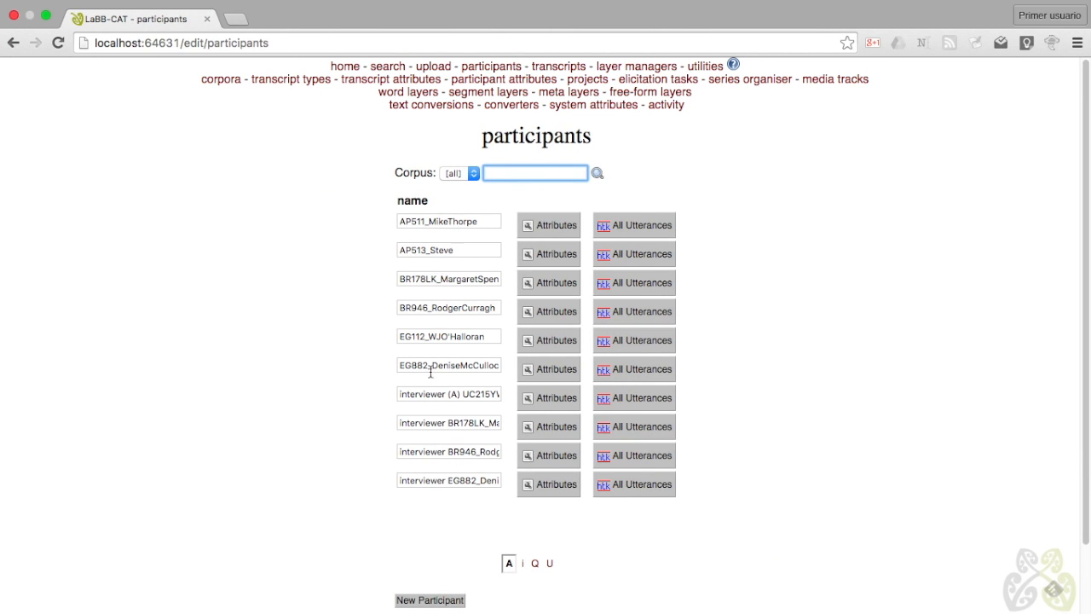
pyautogui.click(554, 227)
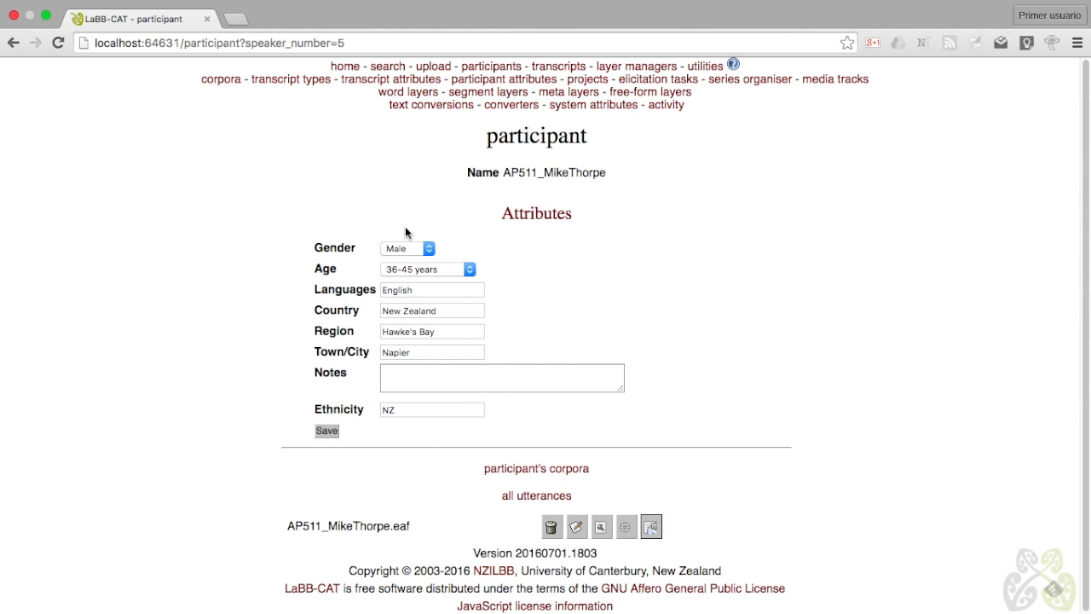